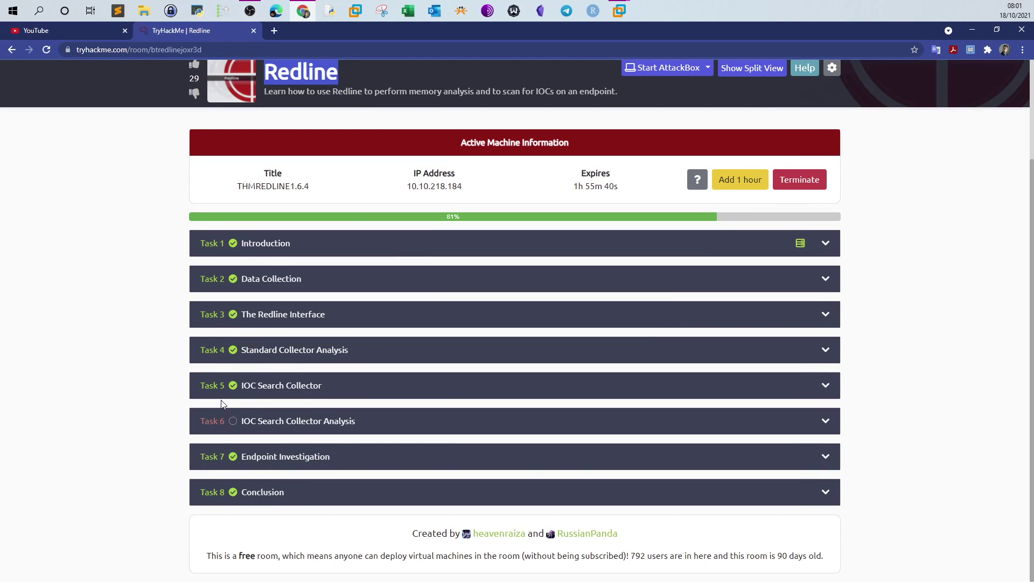
Expand the Task 6 IOC Search Collector Analysis section, review its scenario and file artifacts, and collapse it again
left_click(218, 423)
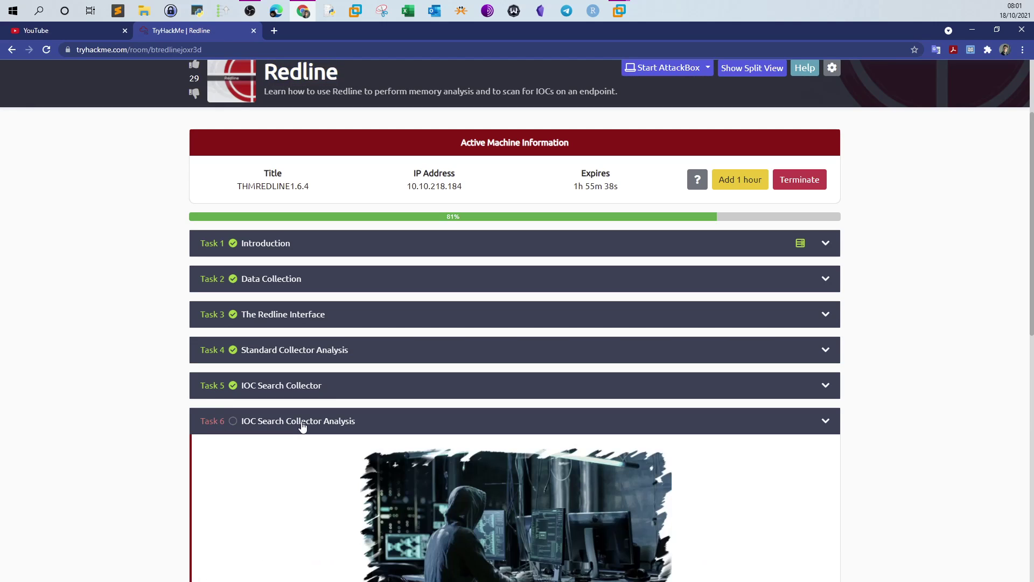
scroll(306, 420, "down", 2)
scroll(305, 420, "down", 4)
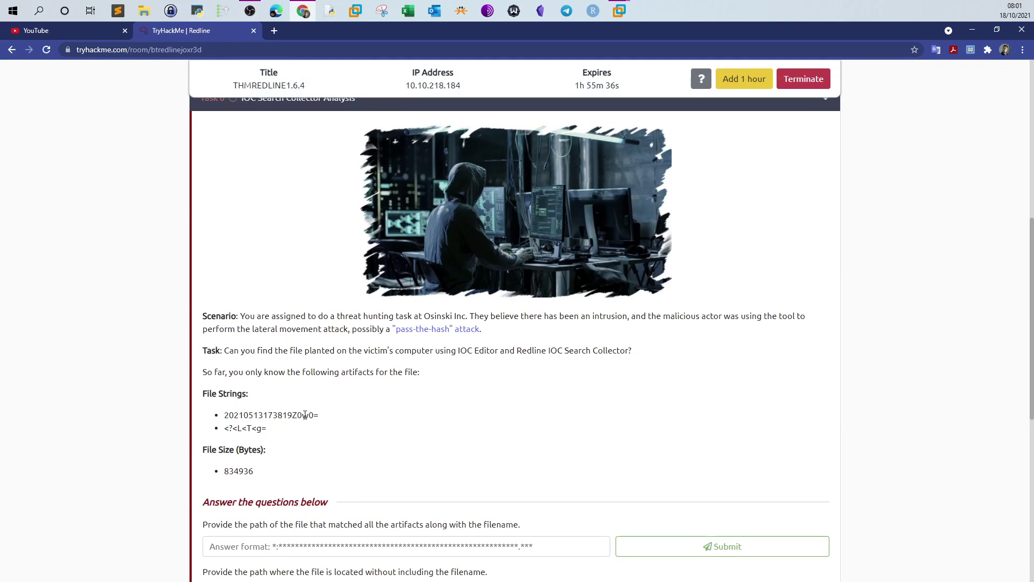
scroll(304, 415, "up", 1)
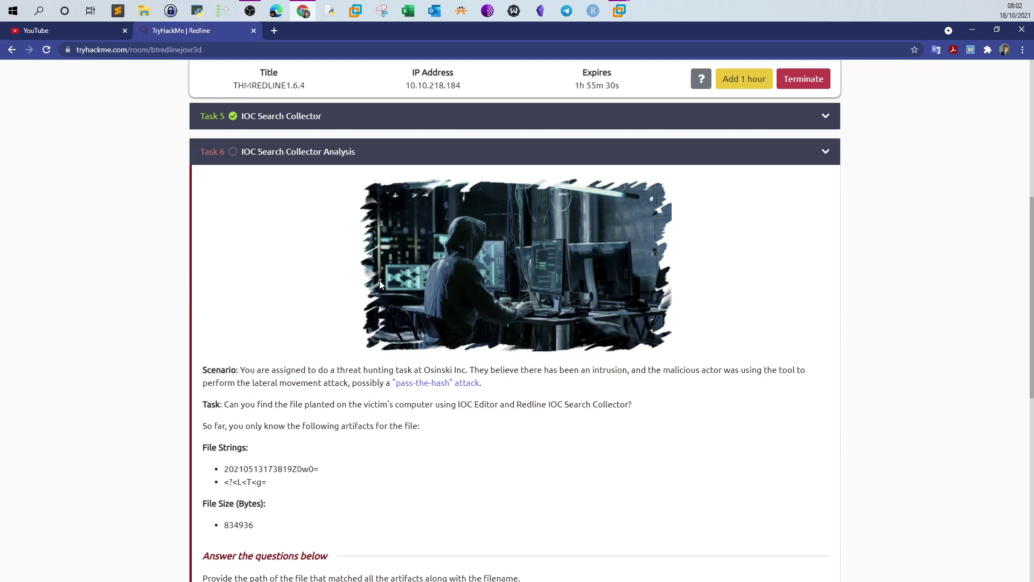
scroll(380, 280, "up", 2)
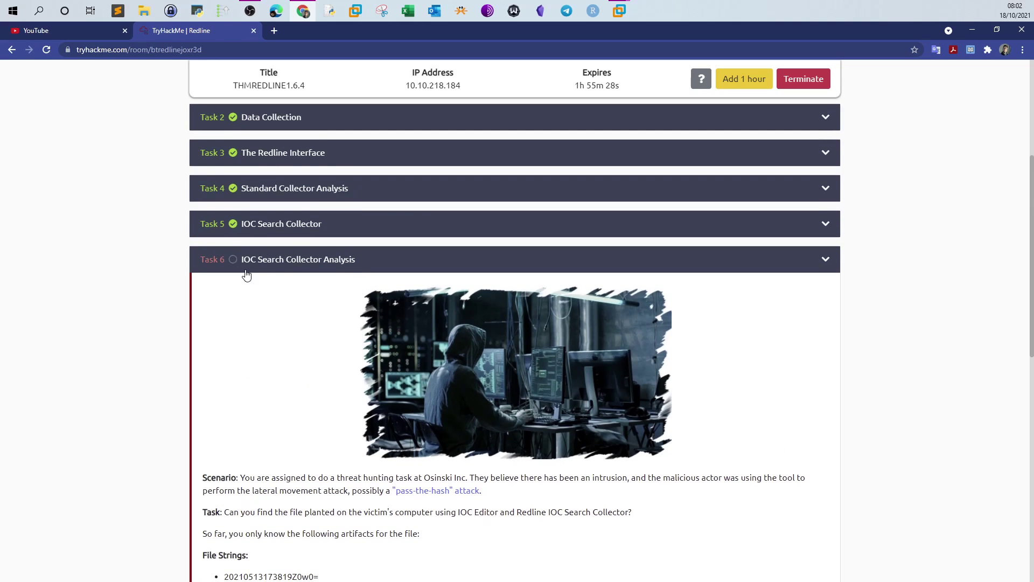
left_click(296, 266)
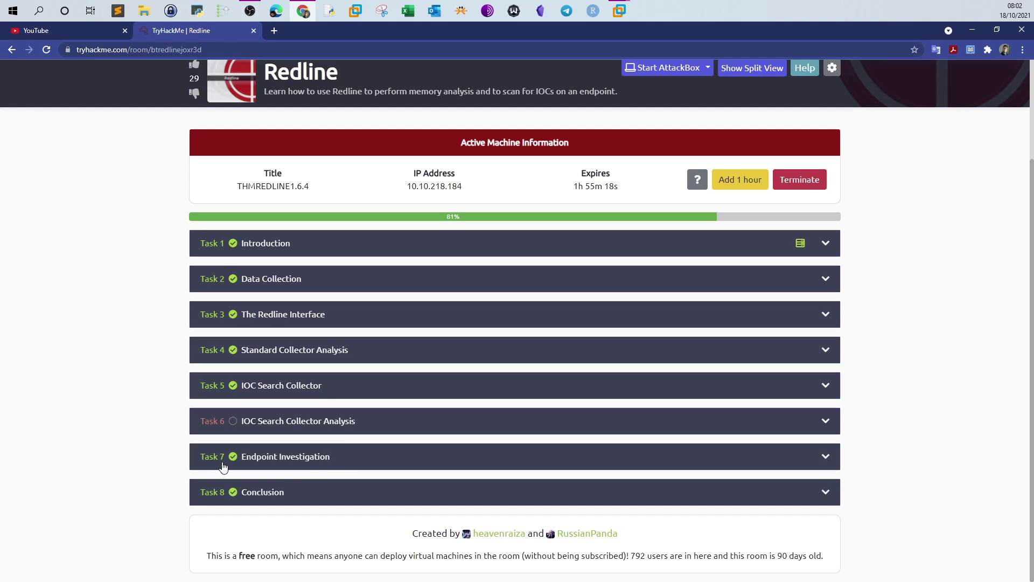
Expand the Task 7 Endpoint Investigation section and review its scenario, questions and the instruction to open AnalysisSession1.mans
left_click(307, 462)
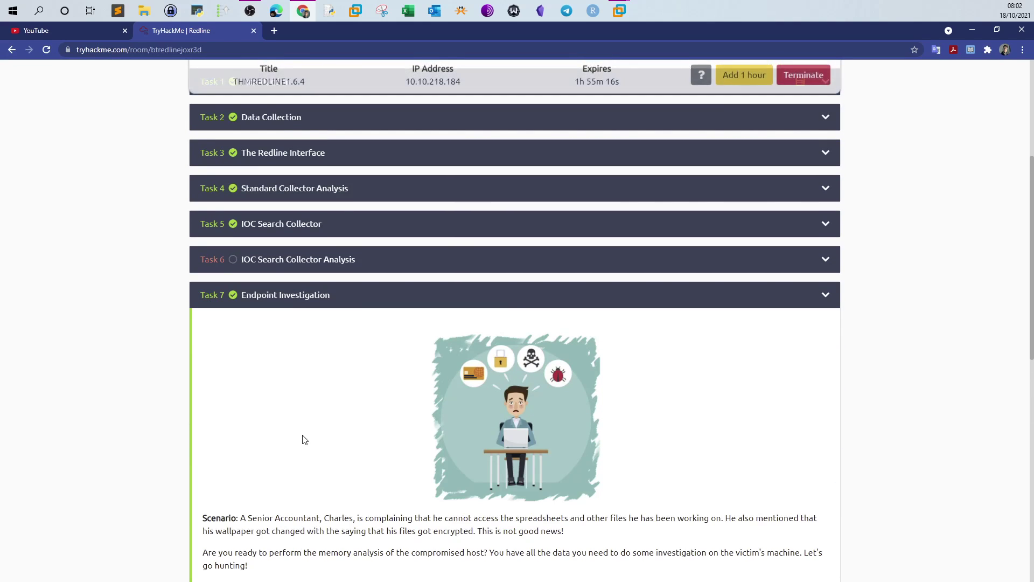
scroll(307, 343, "down", 2)
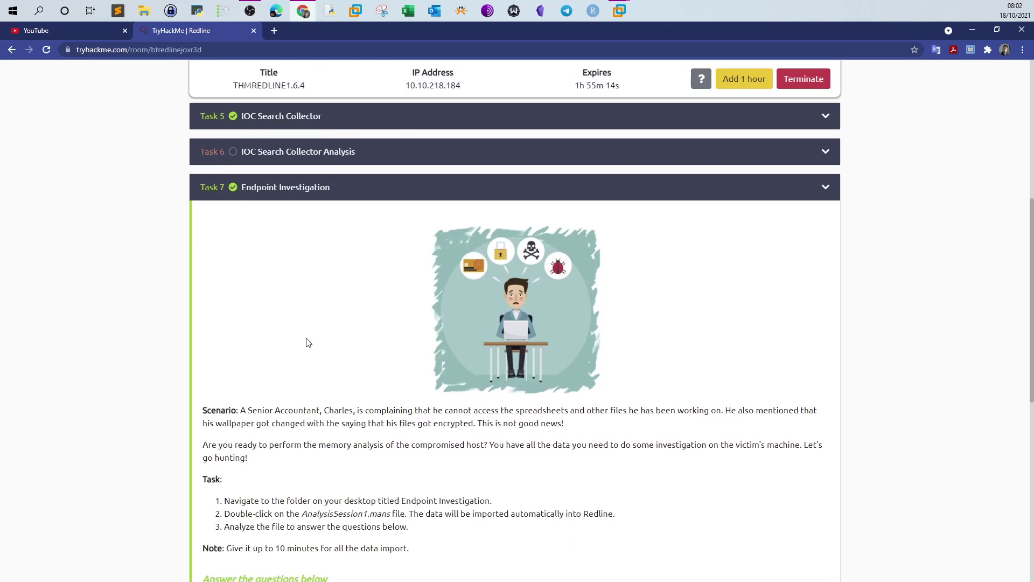
scroll(307, 334, "up", 1)
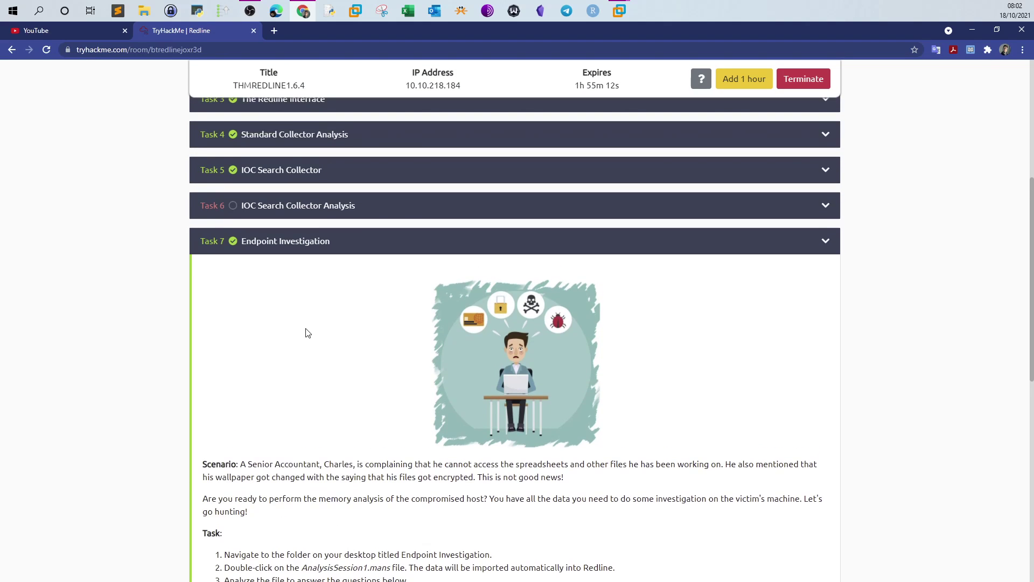
scroll(307, 332, "up", 2)
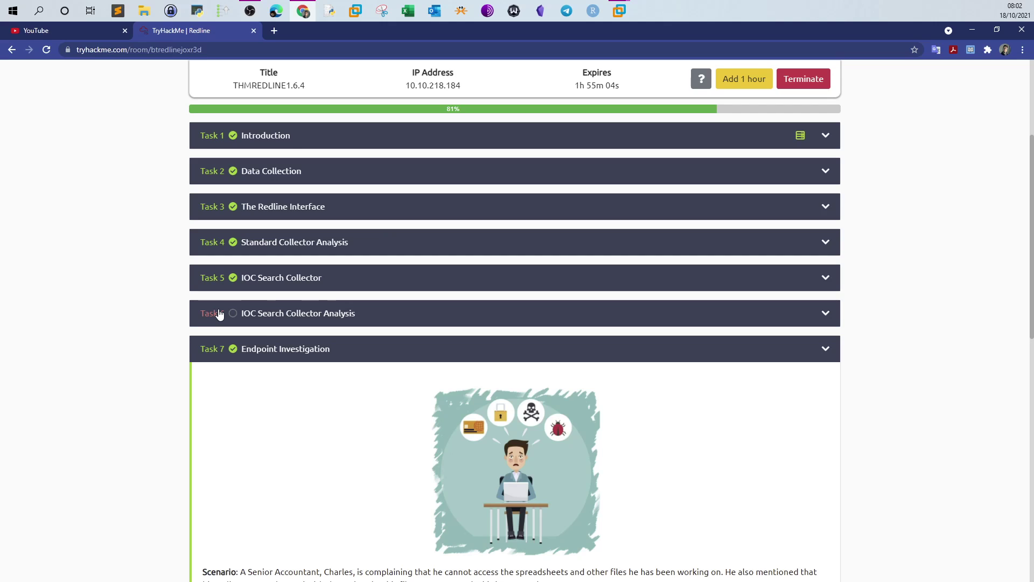
scroll(283, 347, "down", 4)
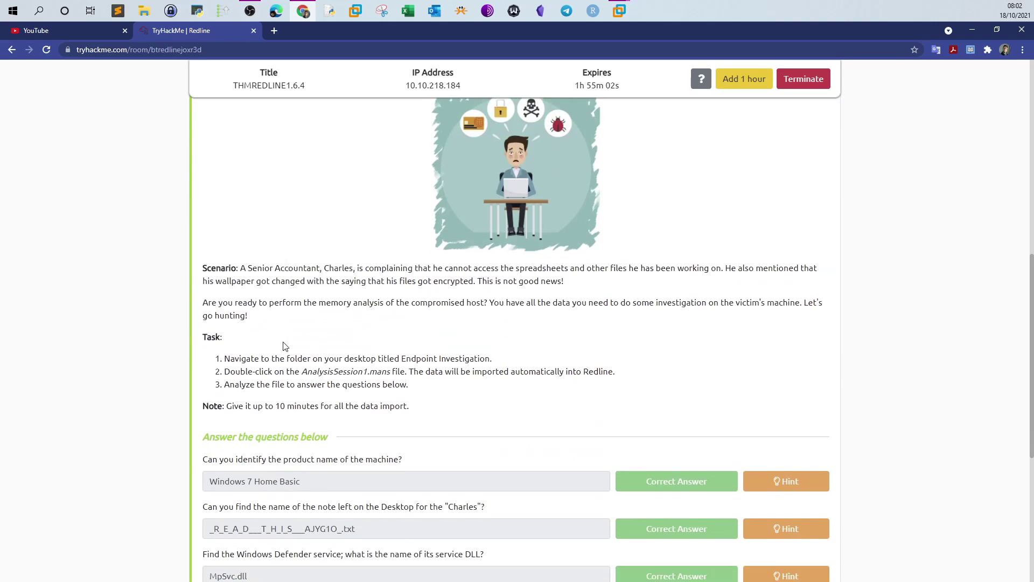
scroll(241, 252, "down", 3)
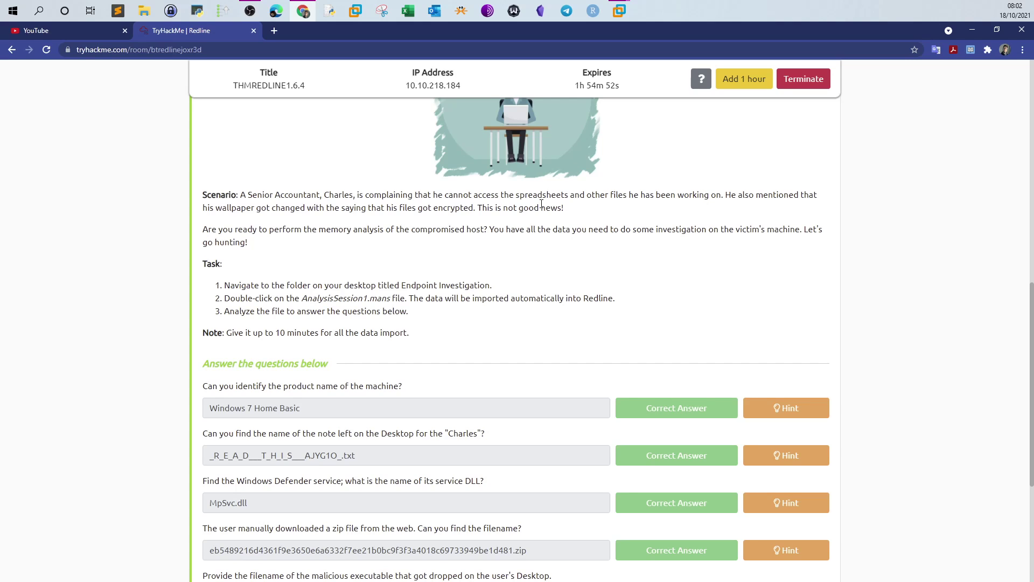
scroll(560, 228, "down", 3)
scroll(560, 228, "up", 1)
scroll(561, 228, "up", 1)
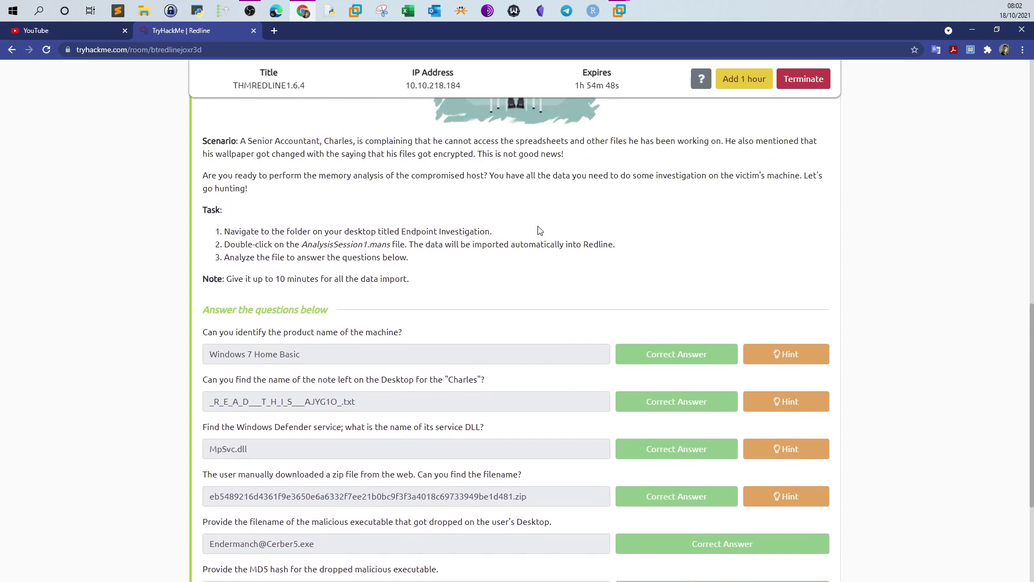
left_click_drag(297, 246, 395, 245)
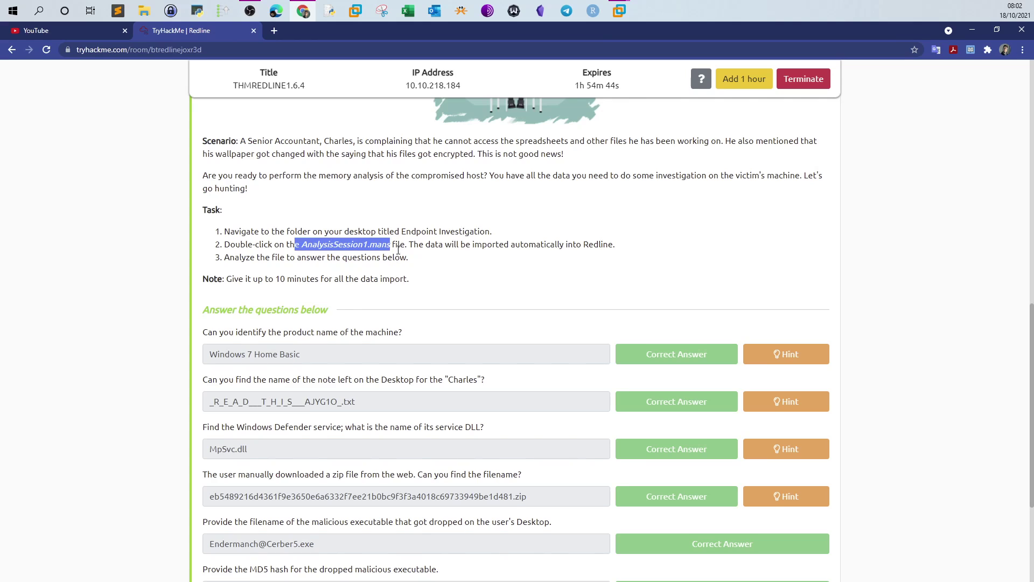
Switch to the Kali virtual machine in VMware Workstation and make the 10.10.218.184 remote desktop full screen, filling the display
mouse_move(622, 10)
left_click(666, 60)
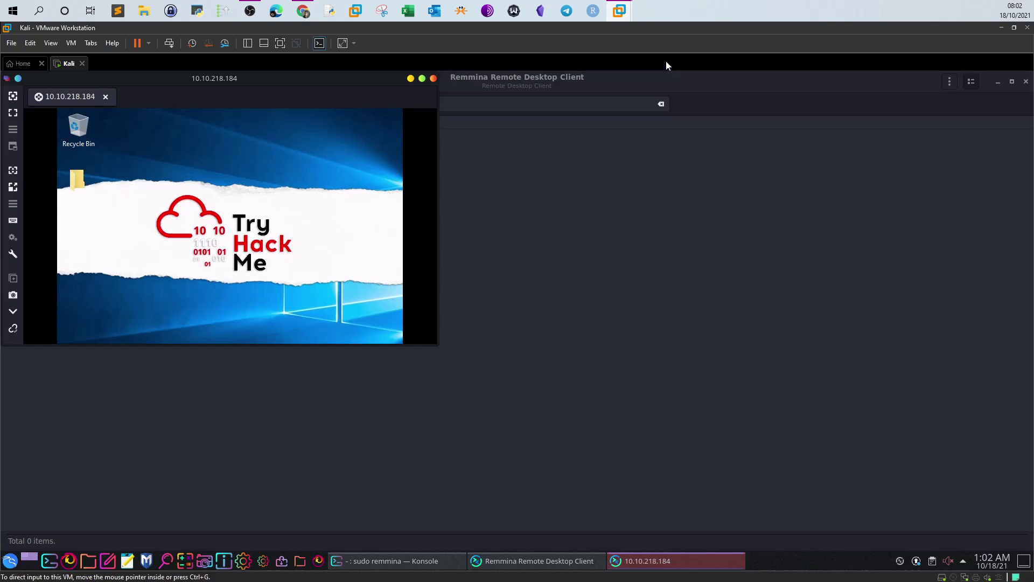
left_click(13, 112)
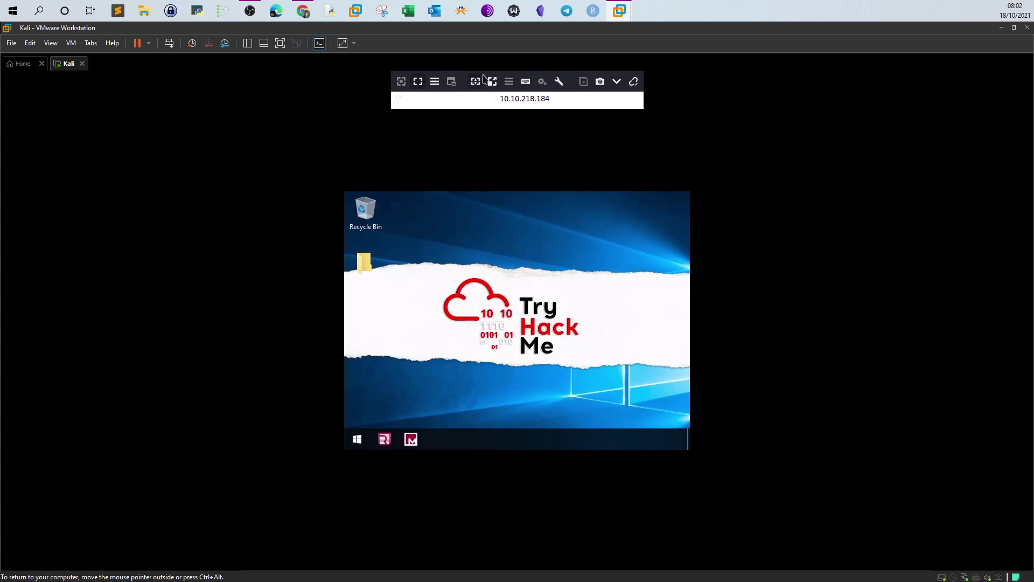
left_click(492, 82)
left_click(492, 83)
left_click(475, 82)
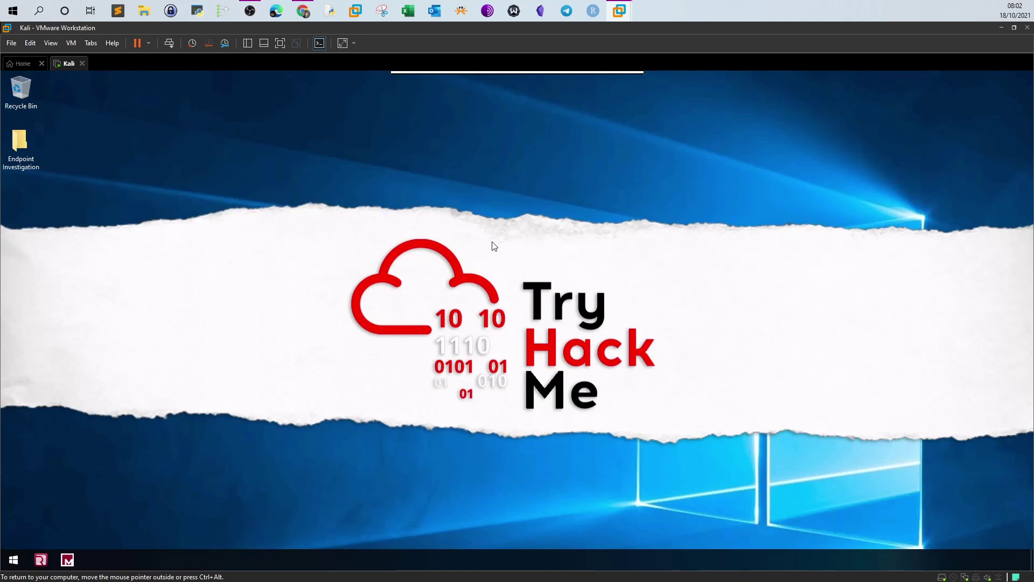
Refresh the remote desktop, open AnalysisSession1 from the Endpoint Investigation folder in Redline, and maximize the Redline window
right_click(492, 242)
left_click(534, 273)
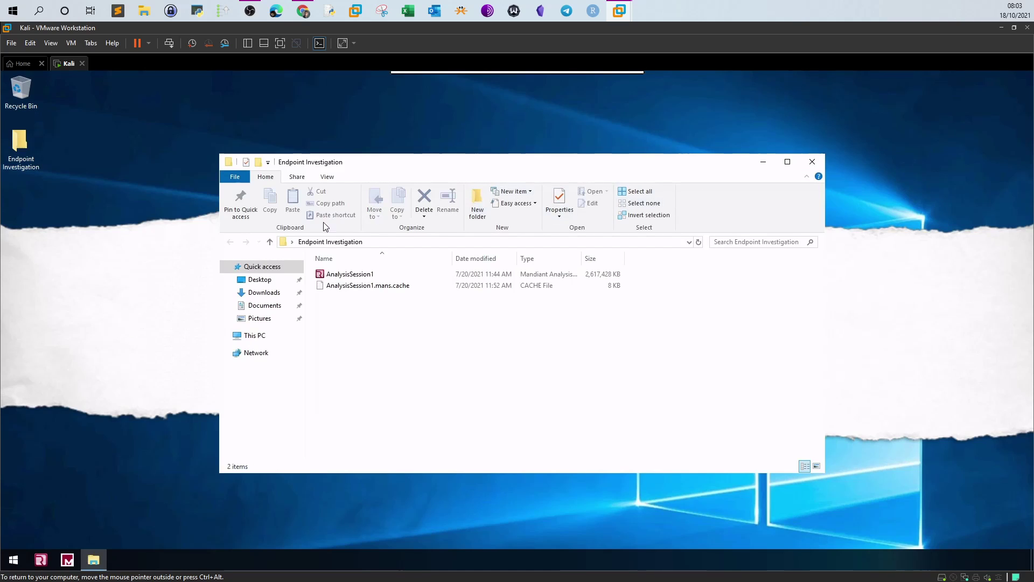
left_click(356, 278)
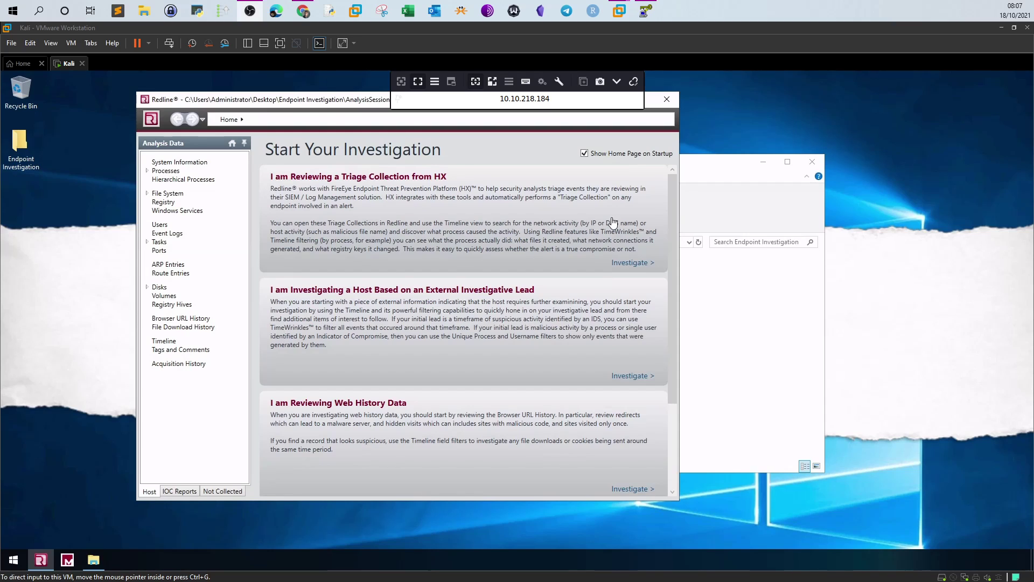
left_click(290, 111)
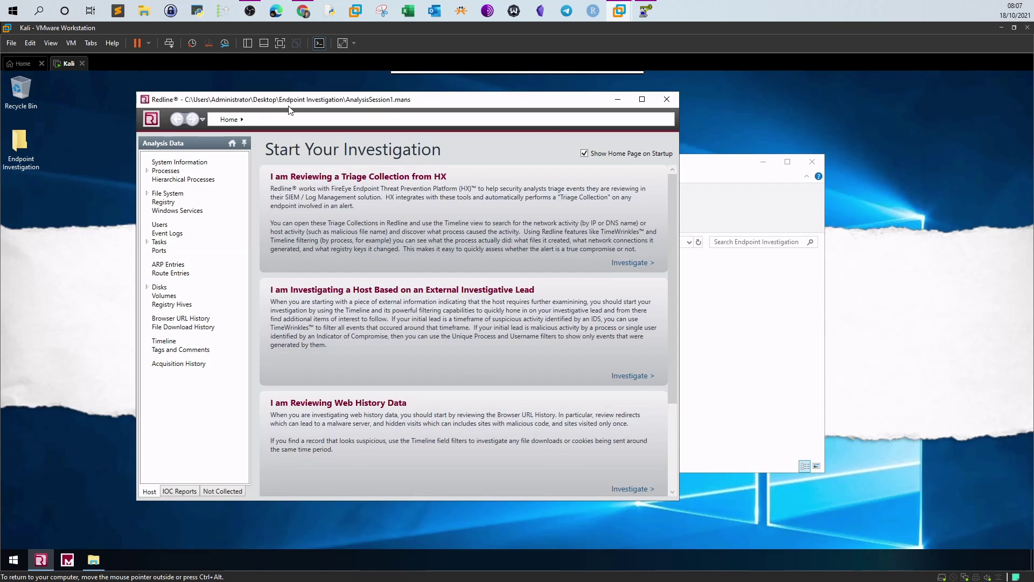
left_click(642, 99)
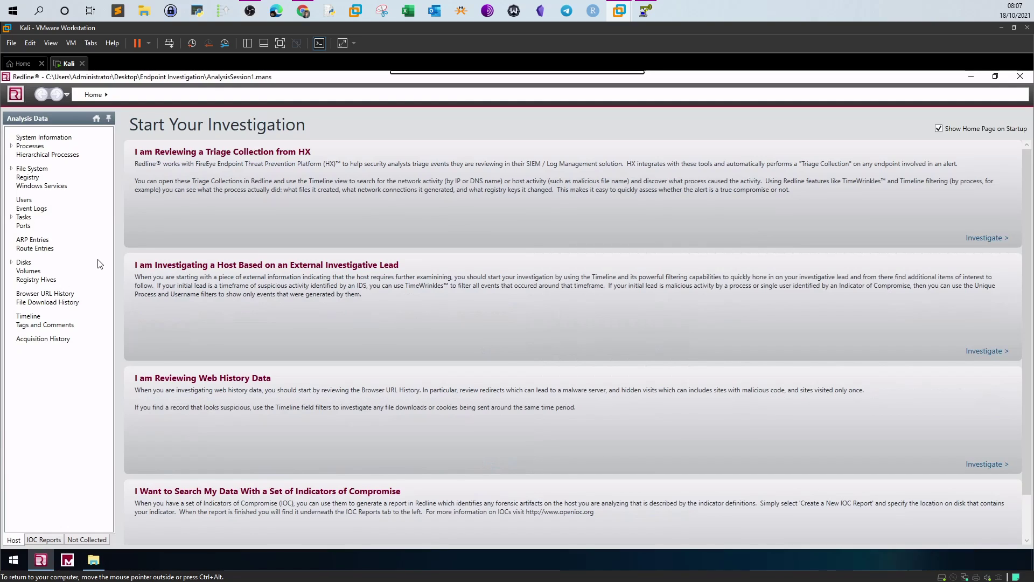
Look at the IOC Reports view of the analysis data and return to the Host view
left_click(48, 537)
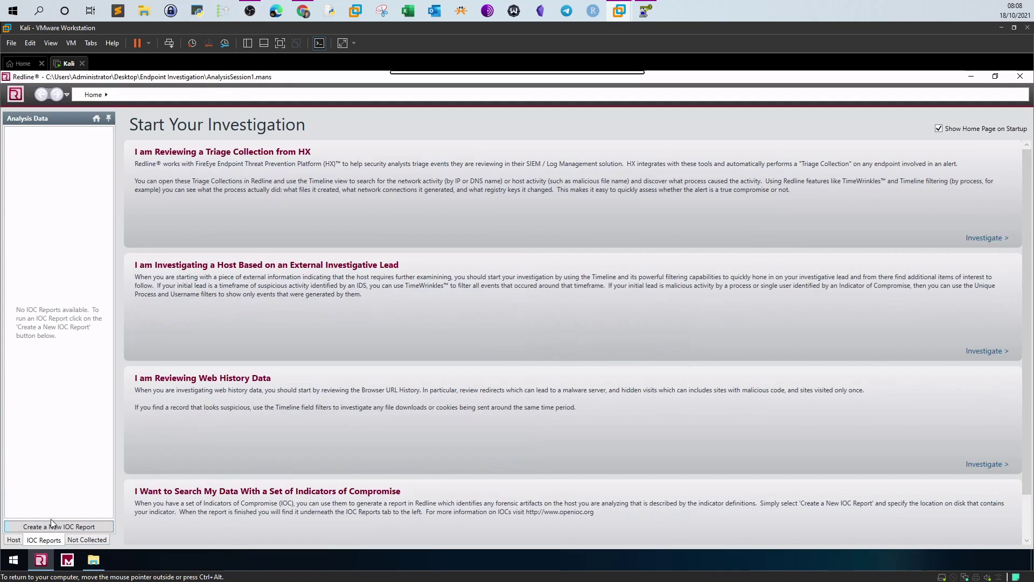
left_click(13, 539)
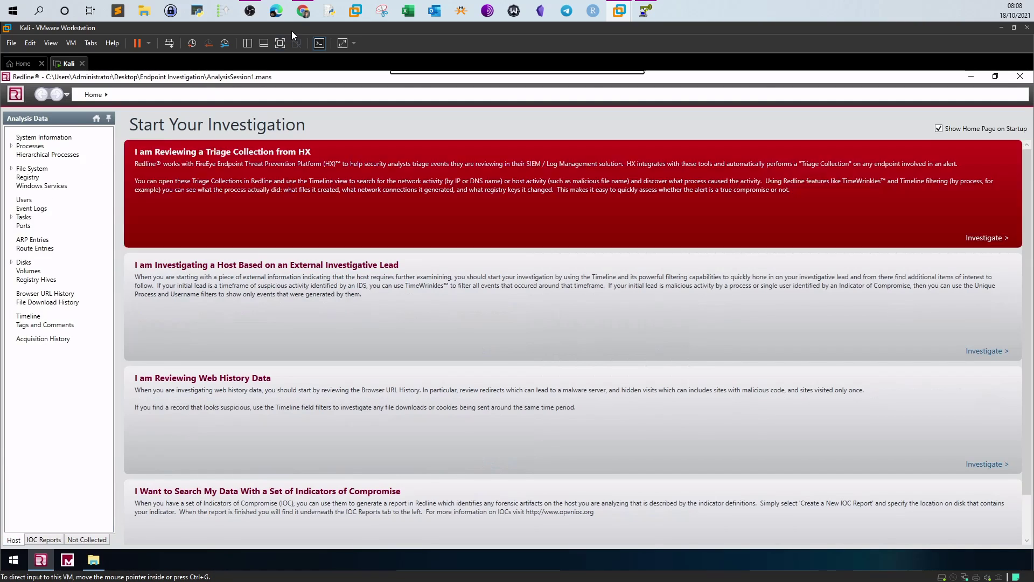
Check the product name question on the TryHackMe page, return to Redline, and highlight the Product Name value in System Information
left_click(302, 14)
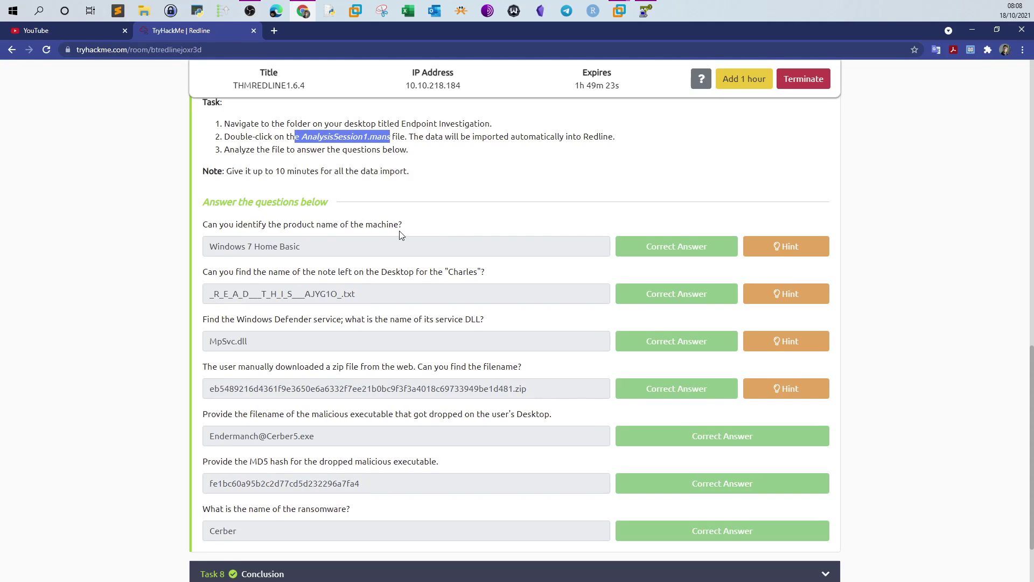
left_click(619, 10)
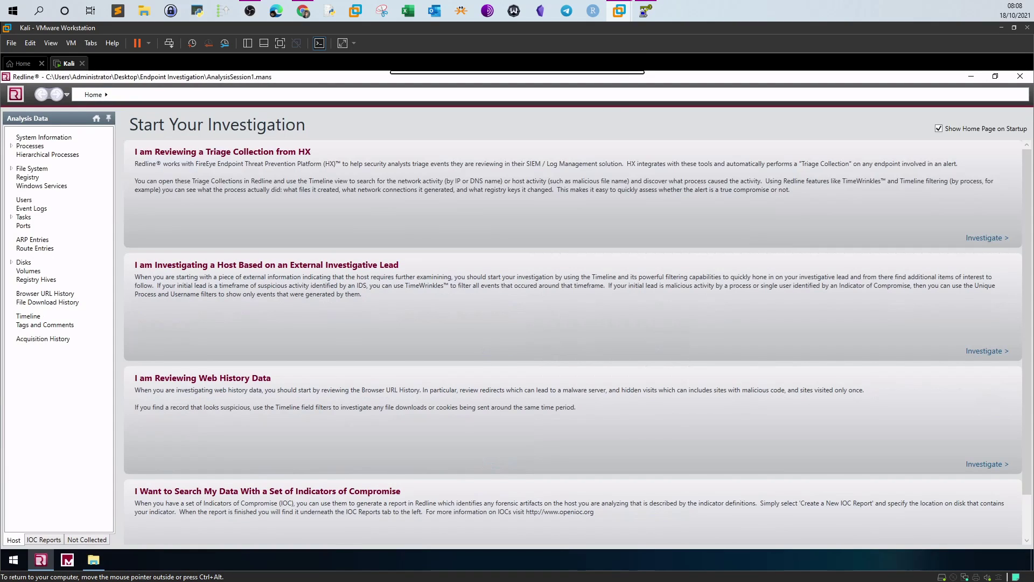
left_click(62, 138)
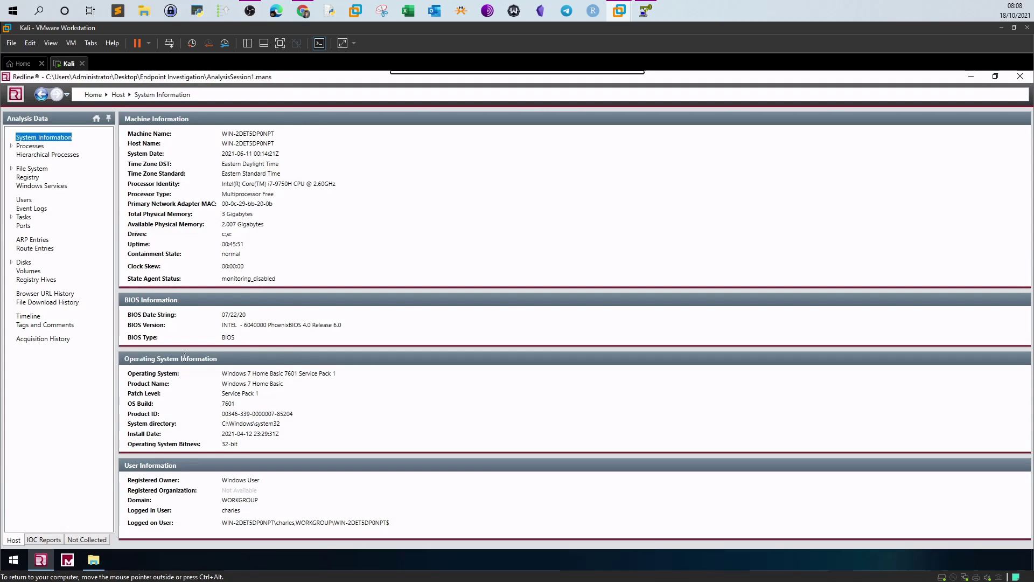
left_click(125, 360)
left_click_drag(227, 383, 285, 384)
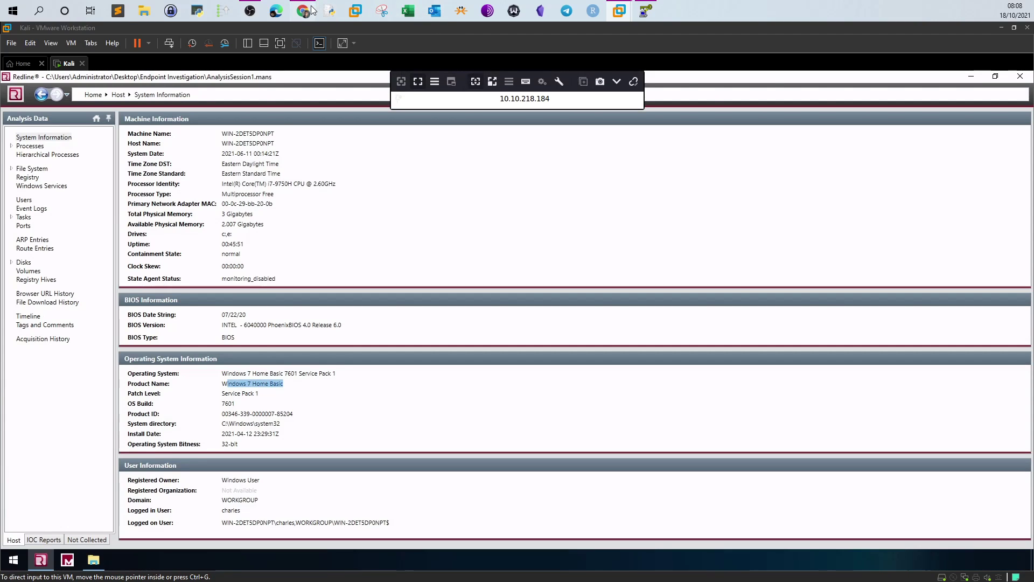
Read the desktop note question on the TryHackMe page, then inspect the partitions, disks and drive C volume details in Redline
left_click(303, 10)
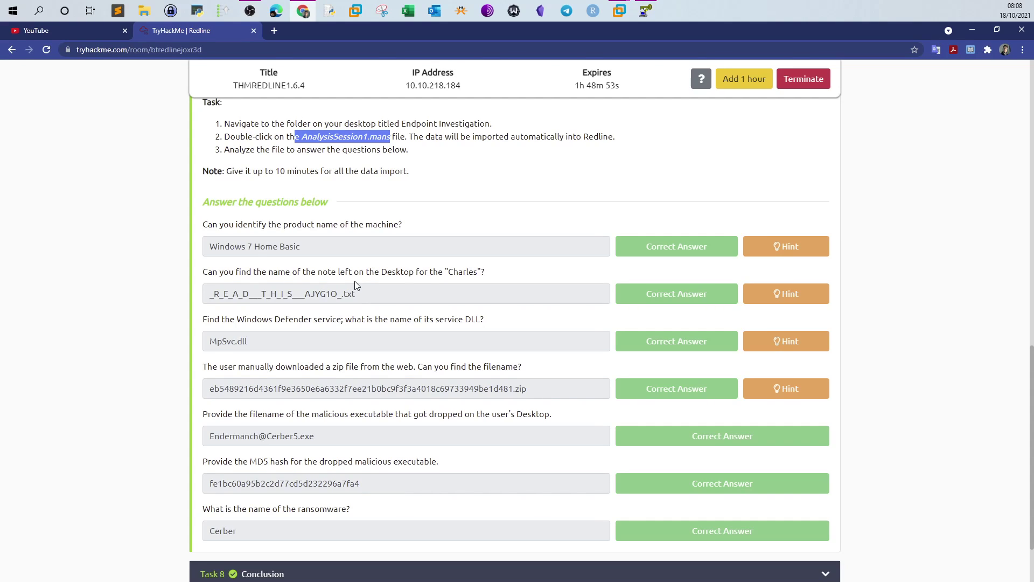
left_click(645, 11)
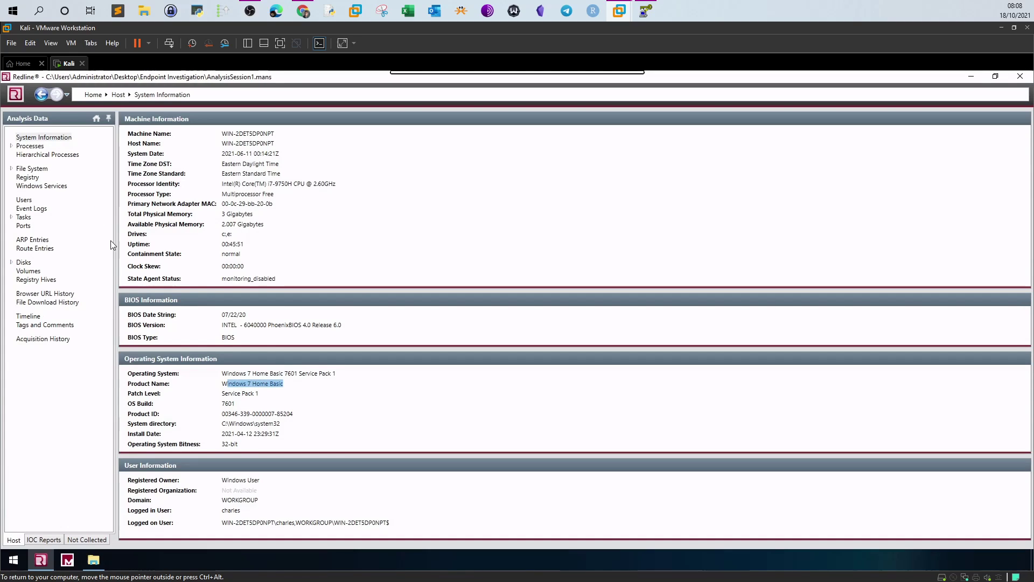
left_click(12, 262)
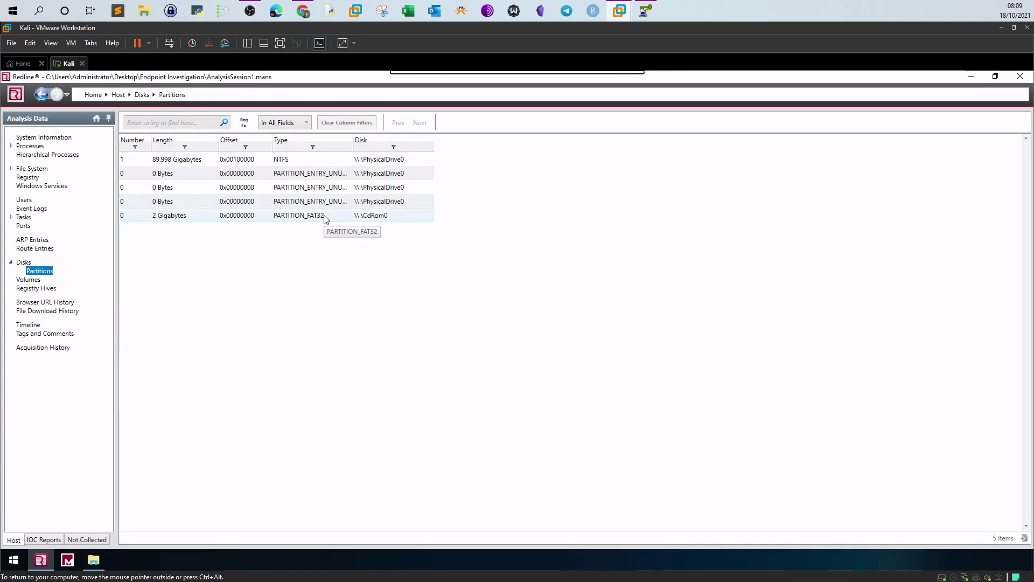
left_click(25, 263)
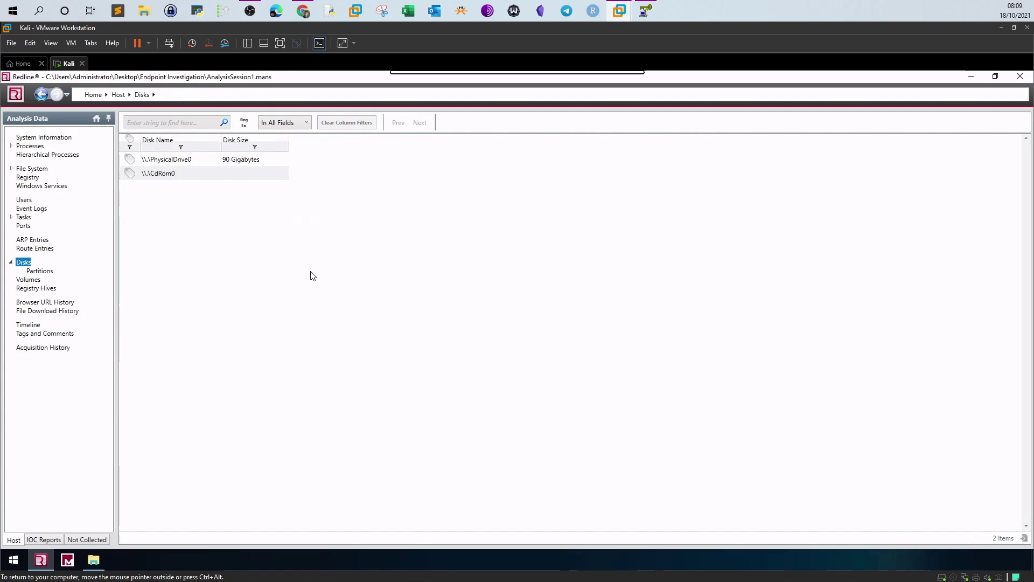
left_click(162, 173)
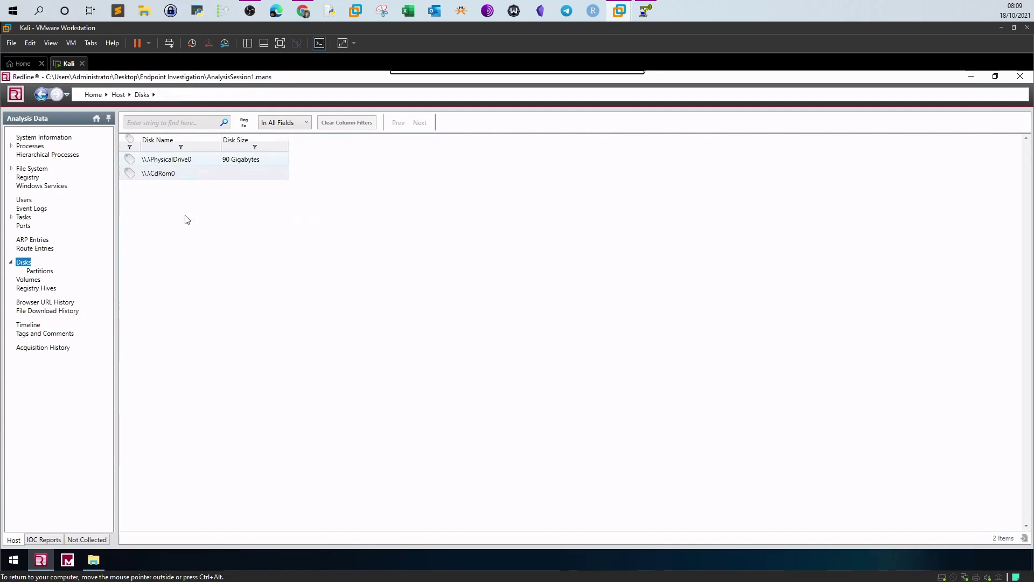
left_click(32, 280)
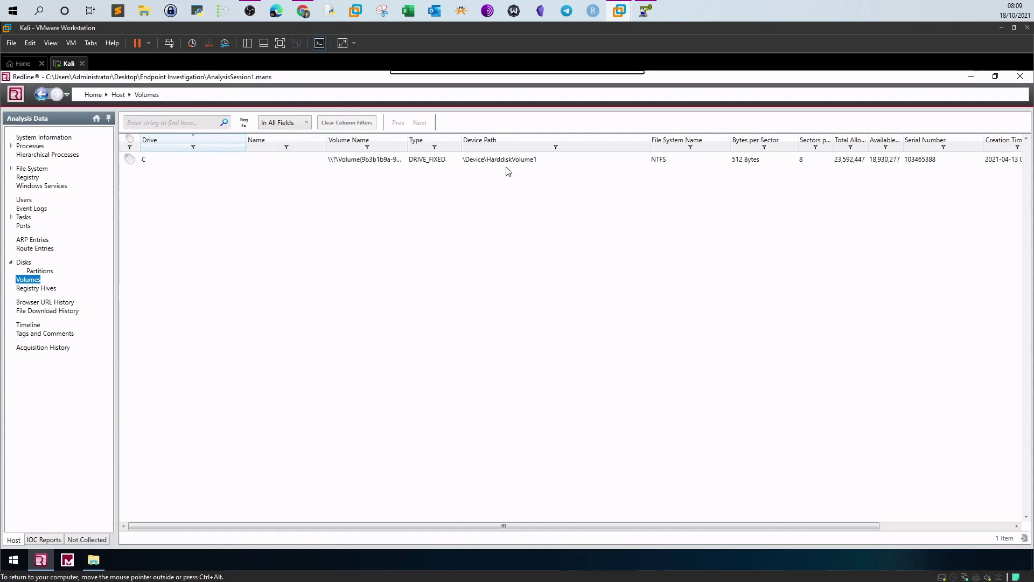
double_click(159, 161)
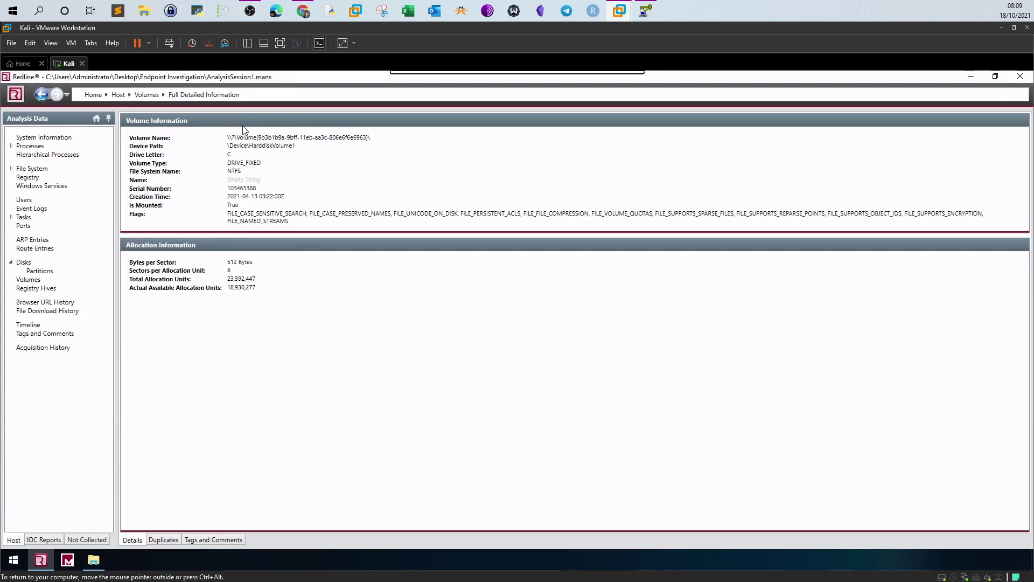
Expand the File System category and open its file listing with the C: drive folder filters
left_click(11, 169)
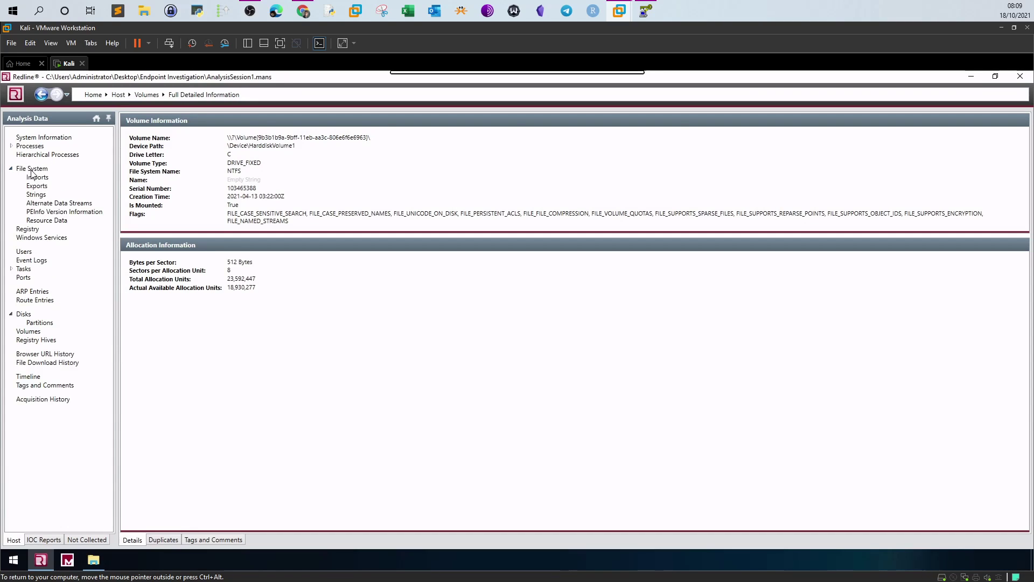
left_click(31, 170)
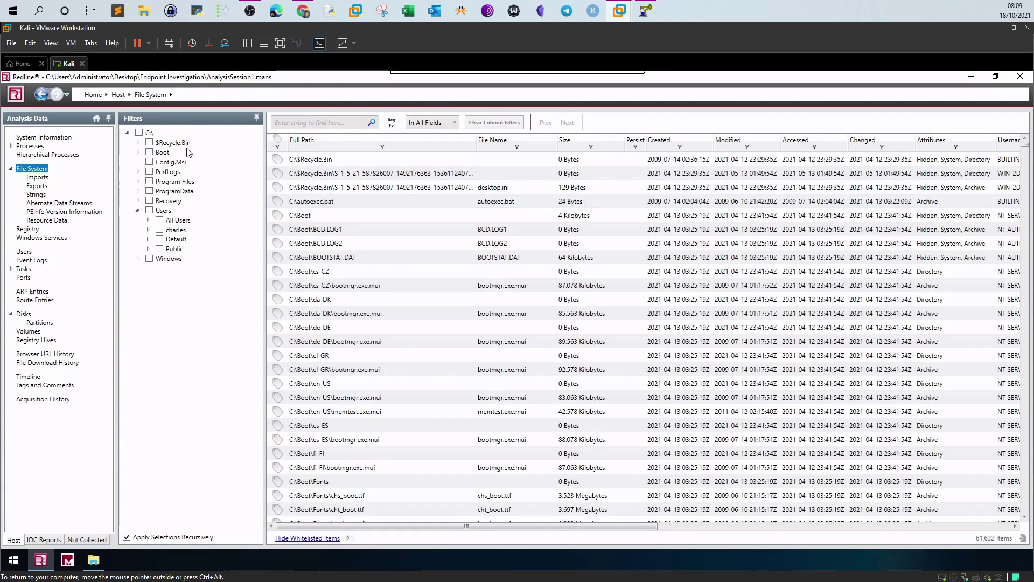
Reread the desktop note question on the TryHackMe page, highlight the word Desktop in it, and return to Redline
left_click(303, 20)
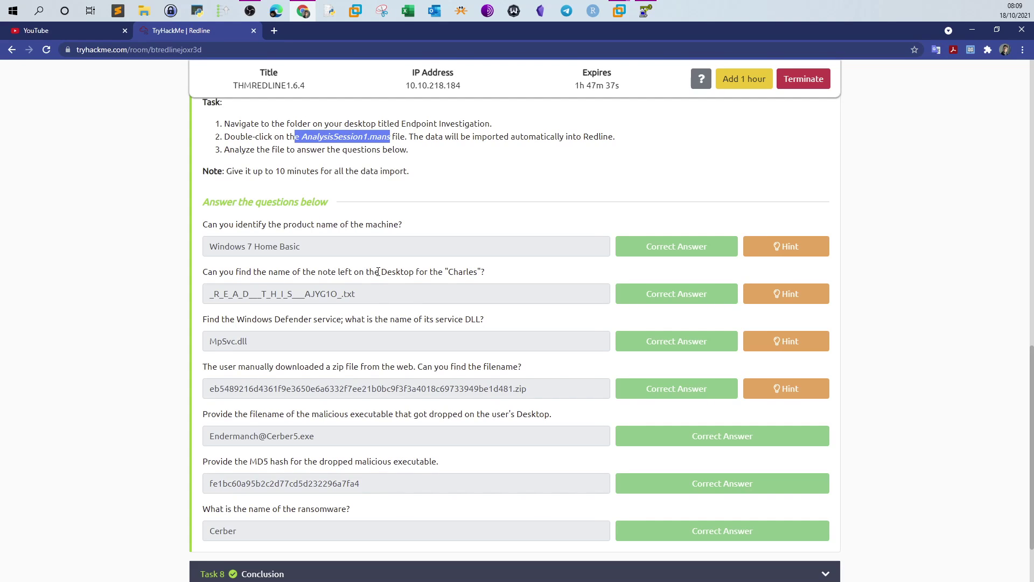
left_click_drag(379, 272, 419, 272)
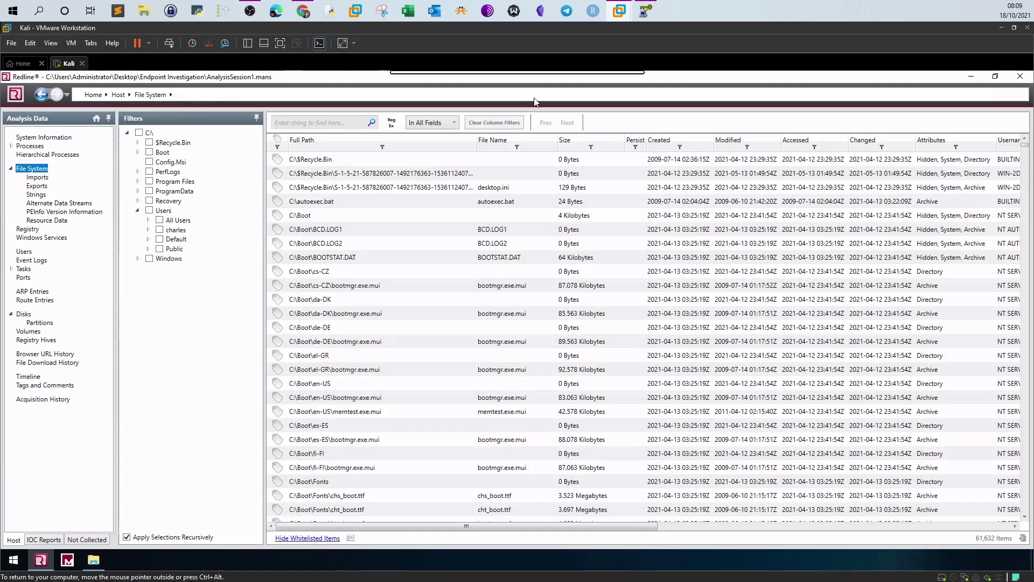
left_click(619, 11)
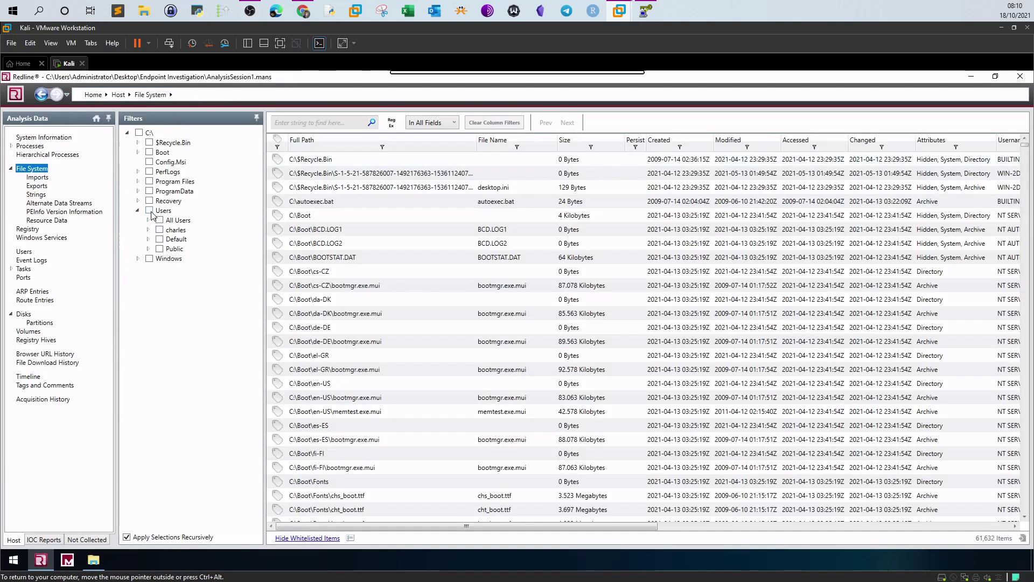
Filter the file listing to the personal user profile under C:\Users, keeping only its Desktop subfolder included
left_click(159, 229)
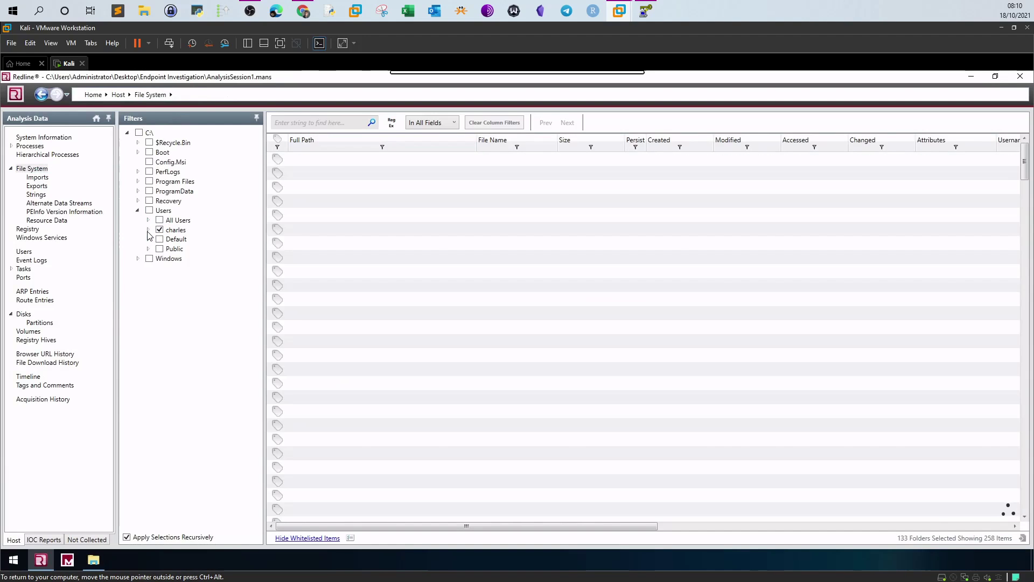
left_click(149, 231)
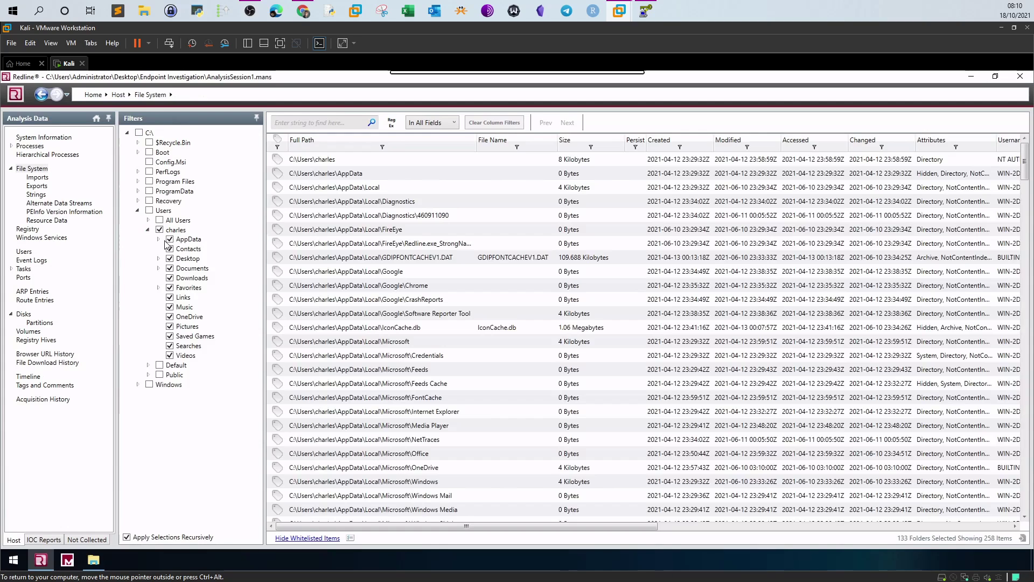
left_click(170, 239)
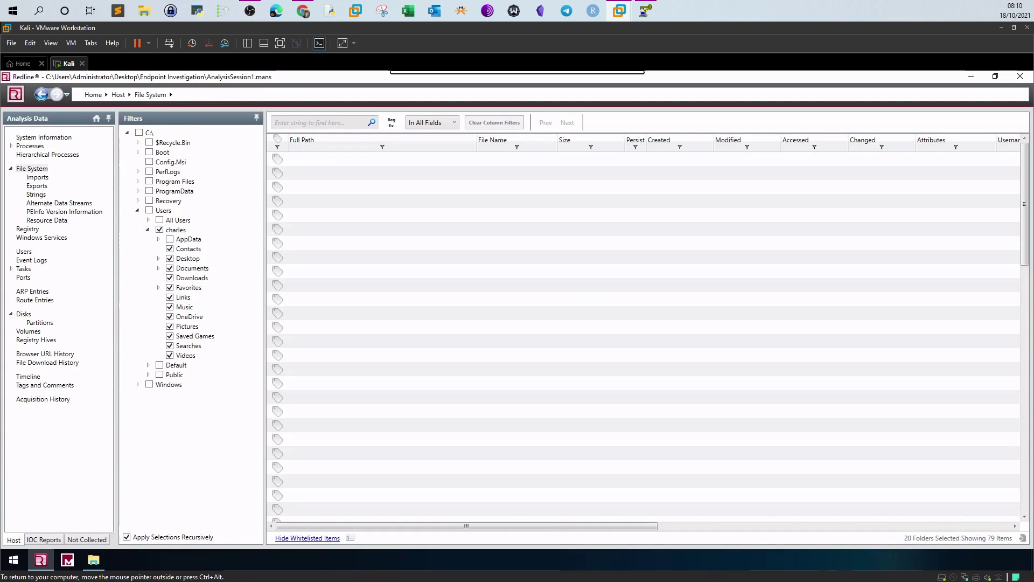
left_click(171, 249)
left_click(170, 278)
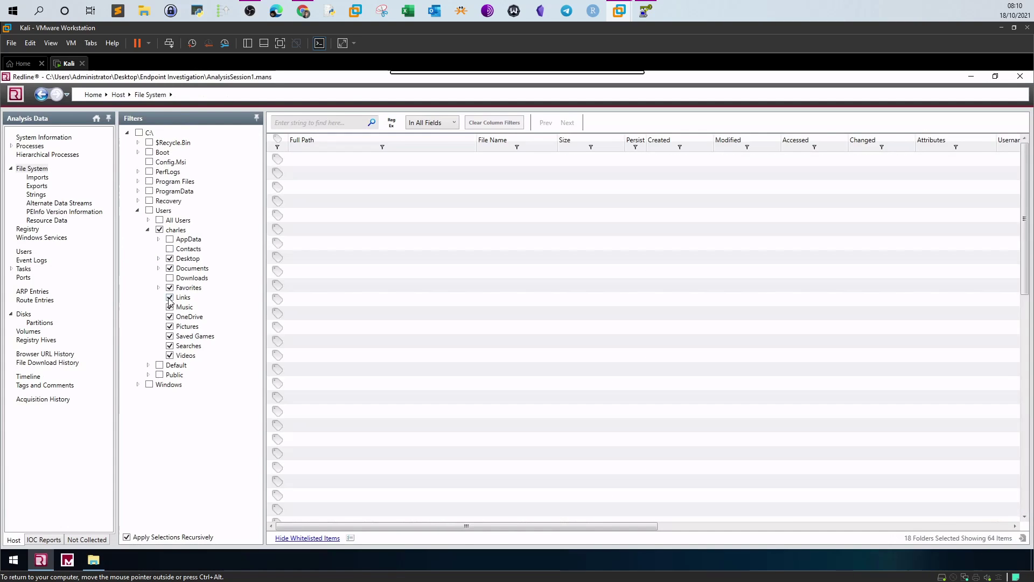
left_click(171, 307)
left_click(170, 298)
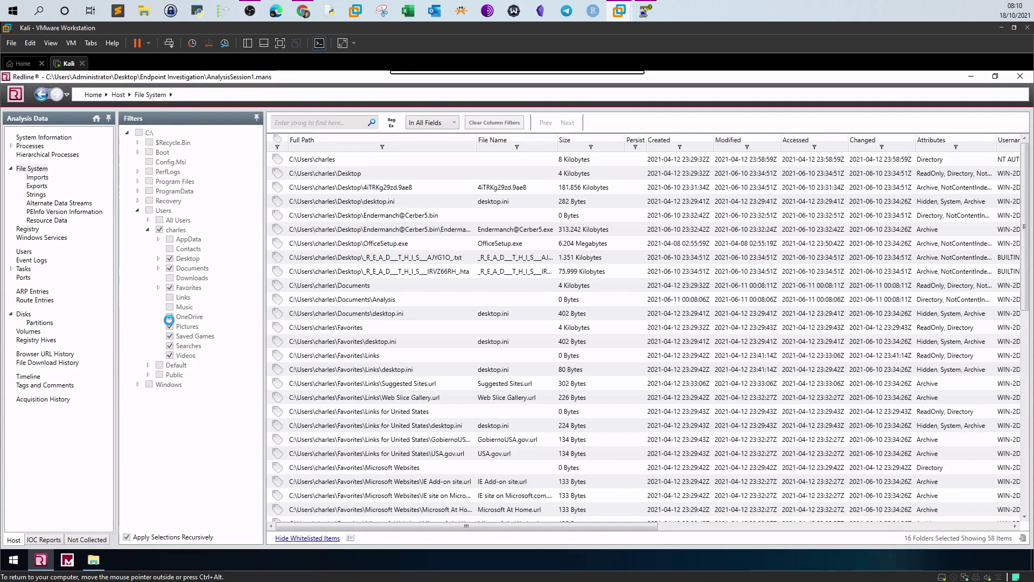
left_click(170, 327)
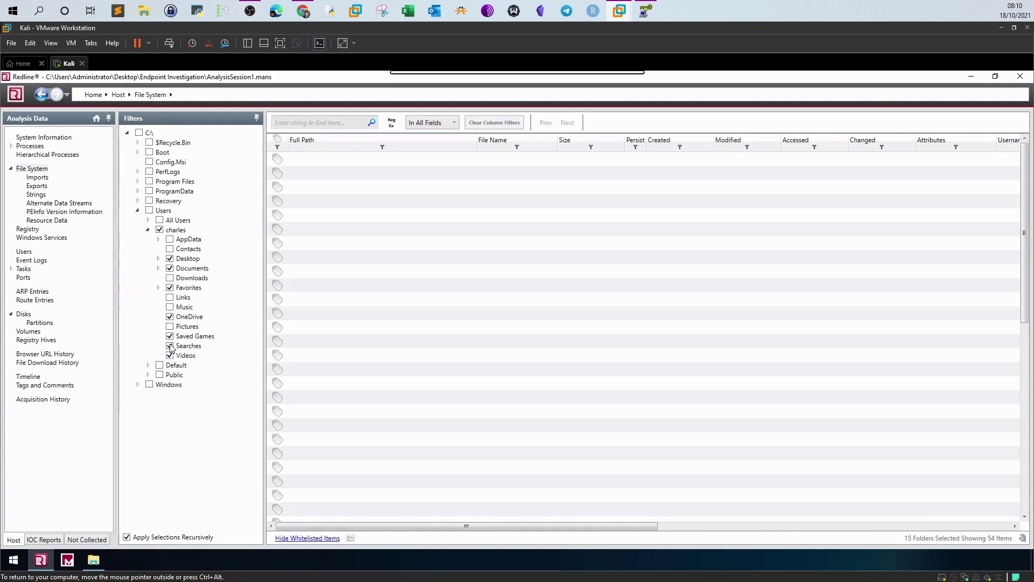
left_click(170, 336)
left_click(170, 355)
left_click(170, 346)
left_click(170, 317)
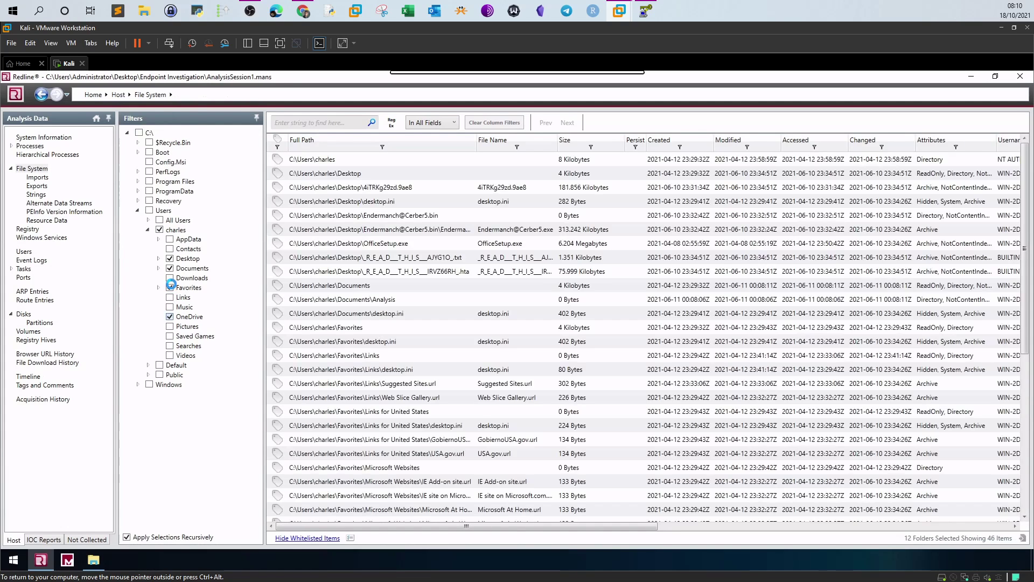
left_click(170, 268)
left_click(170, 288)
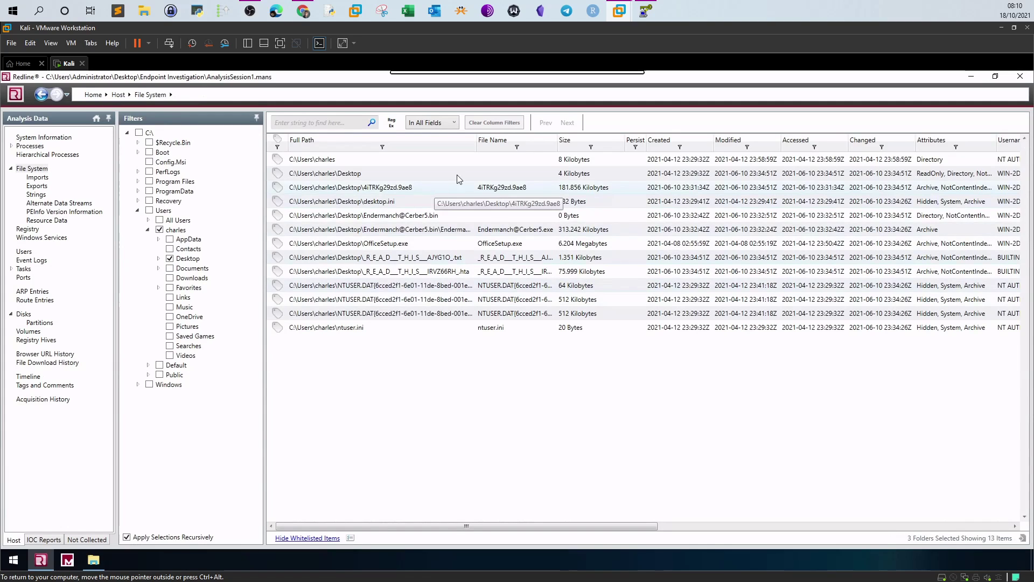
Widen the File Name column to fit the full names and select the _R_E_A_D___T_H_I_S___AJYG1O_.txt note
left_click_drag(557, 142, 653, 140)
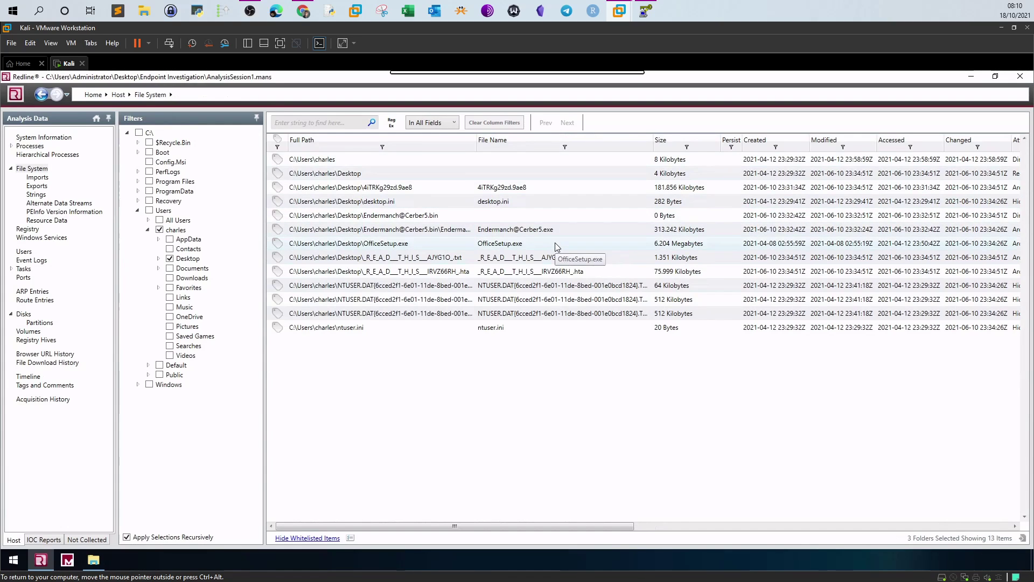
left_click(572, 272)
left_click(530, 260)
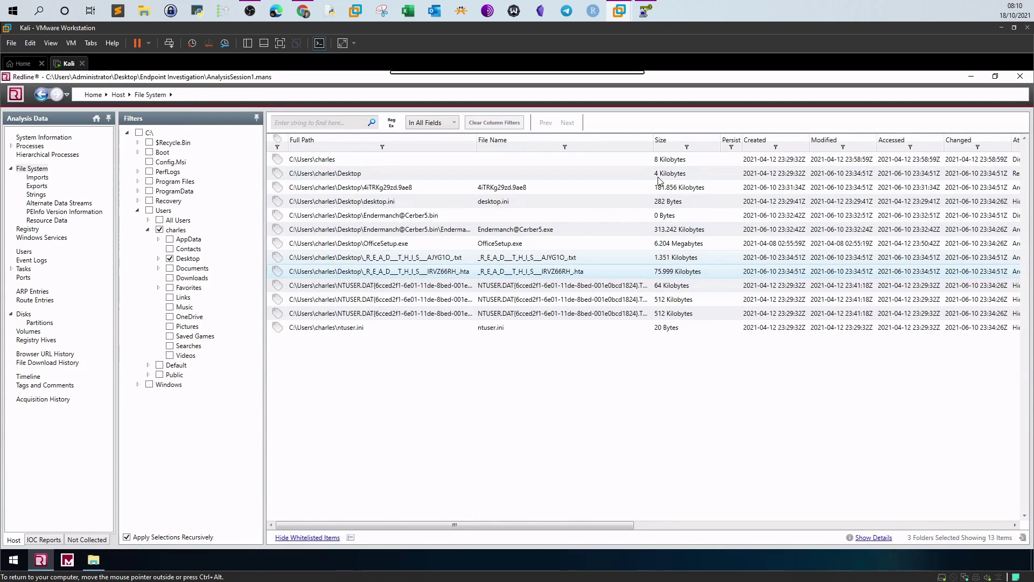
left_click_drag(654, 142, 814, 146)
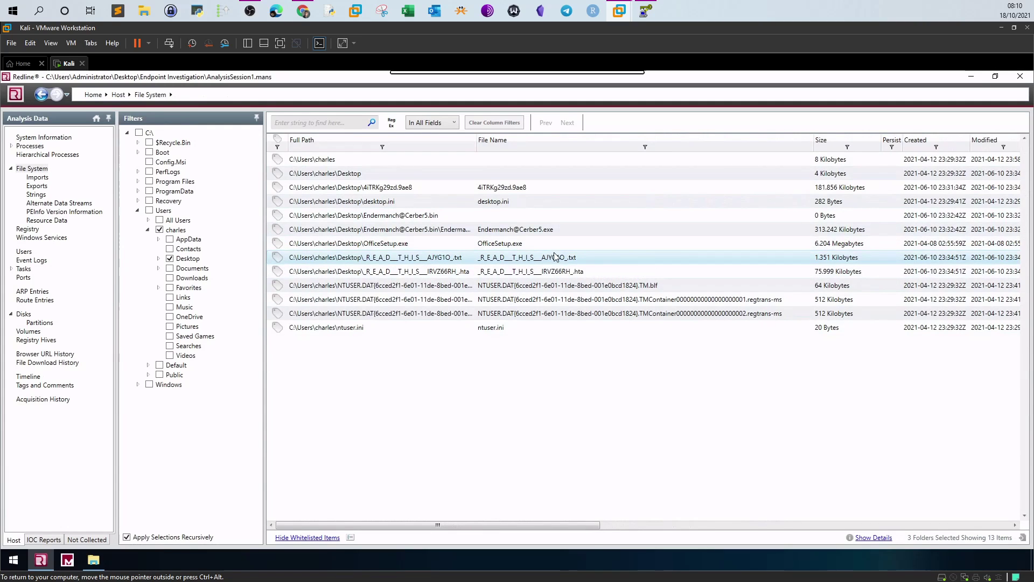
Compare the selected note's file name with the desktop note answer on the TryHackMe page and highlight that answer
left_click(303, 11)
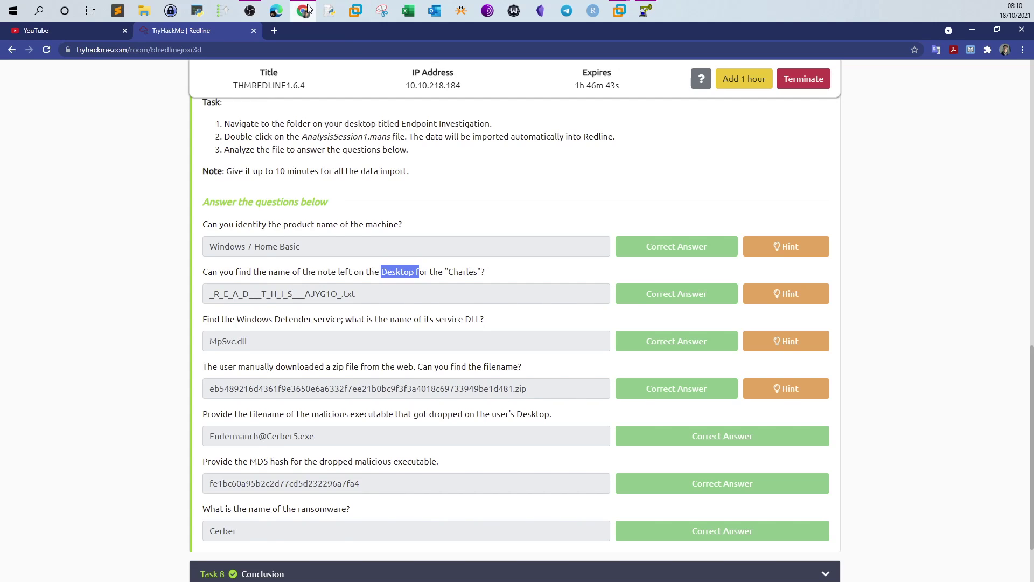
left_click(355, 10)
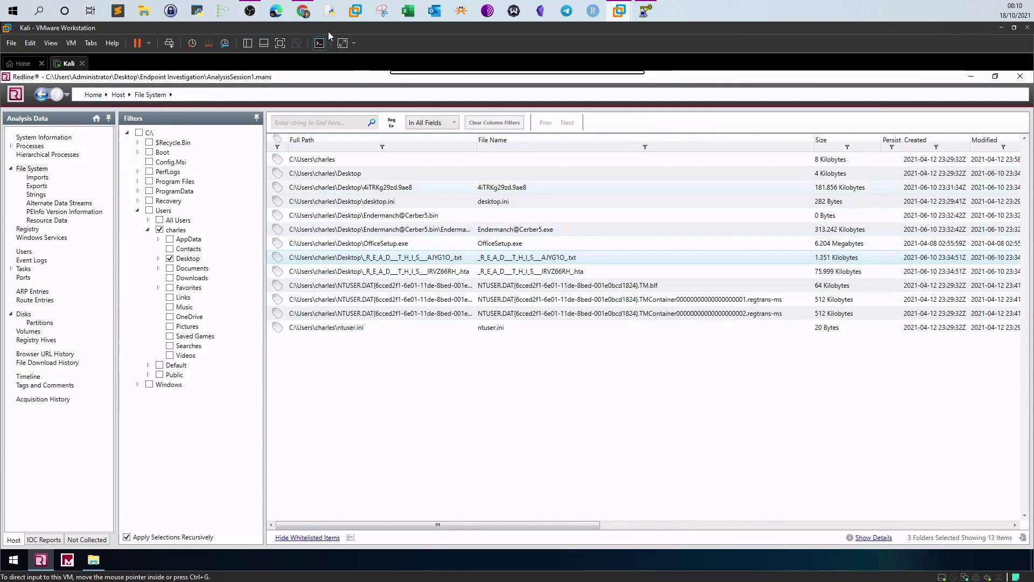
left_click(309, 13)
left_click_drag(357, 294, 187, 291)
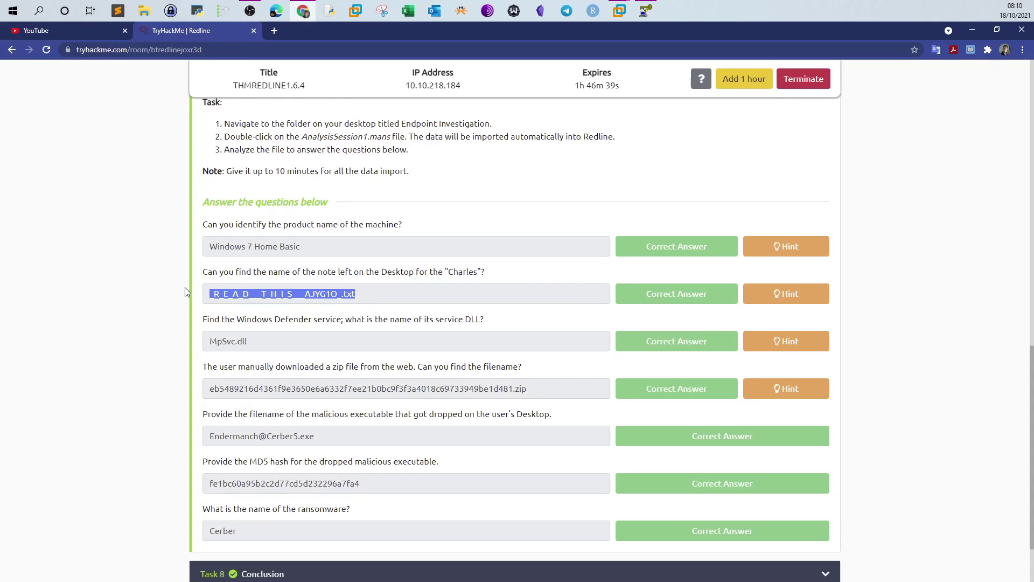
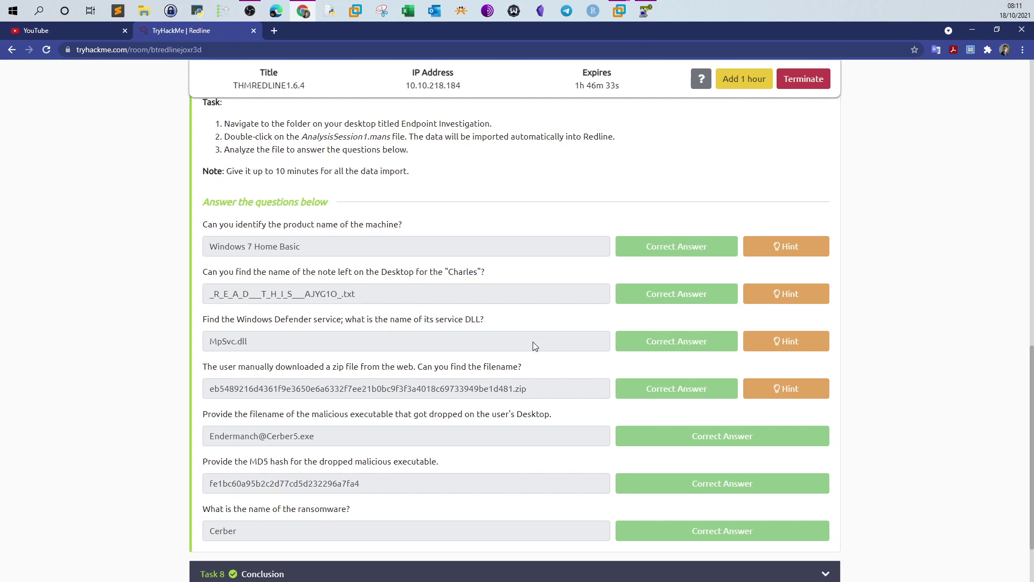
Return to Redline, collapse the File System and Disks categories, and open the Windows Services listing
mouse_move(625, 15)
left_click(607, 77)
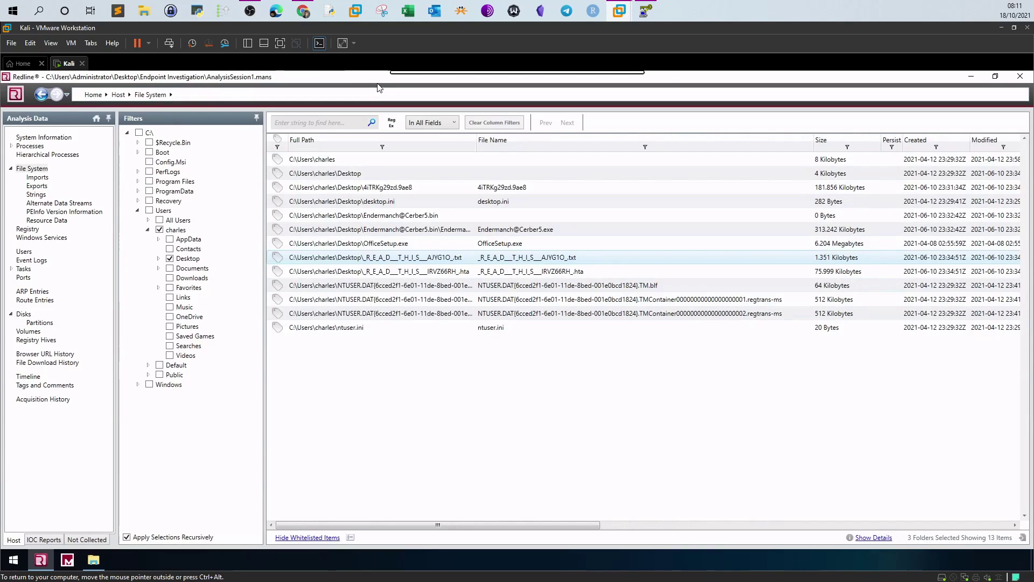
left_click(11, 169)
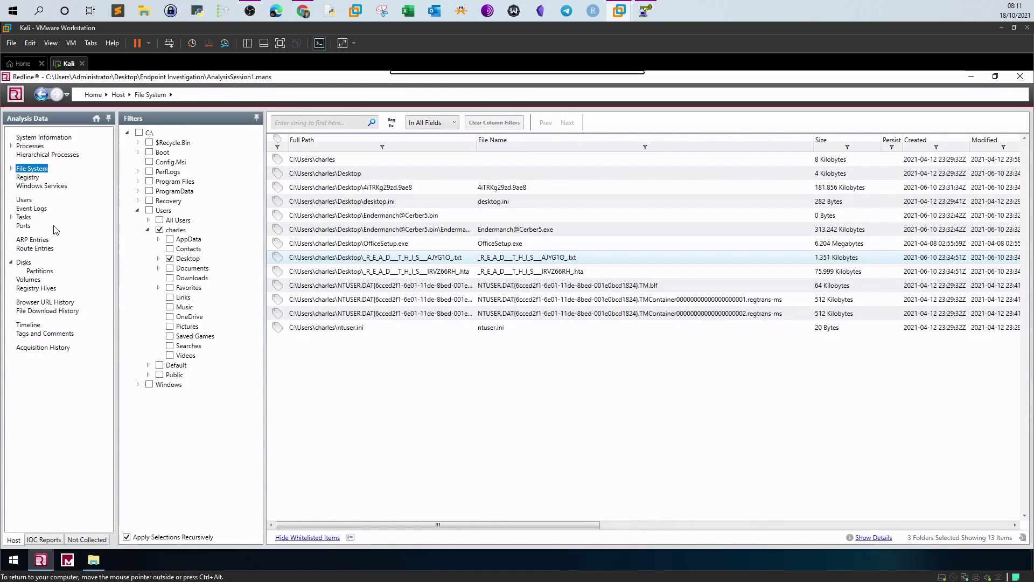
left_click(10, 263)
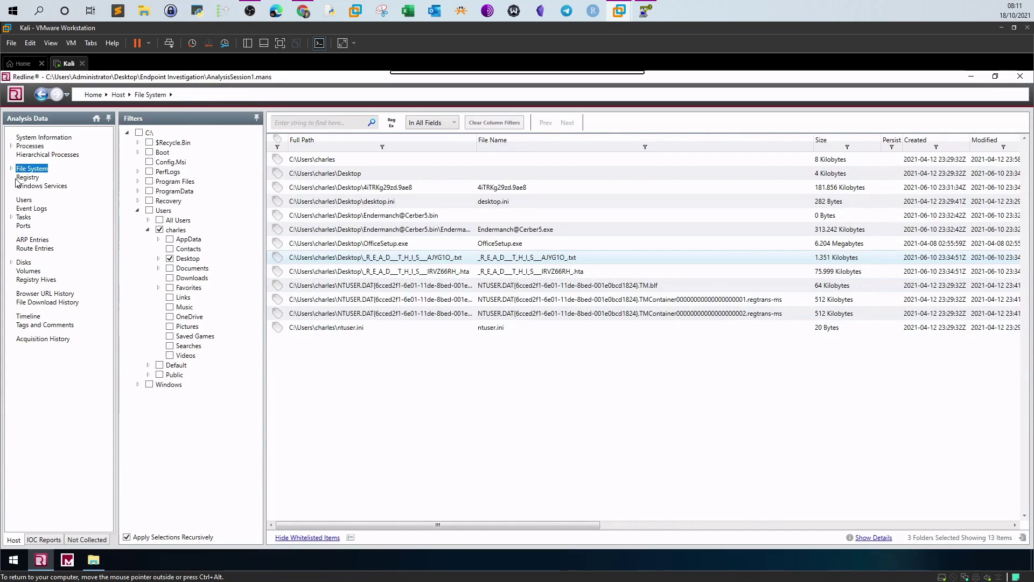
left_click(41, 186)
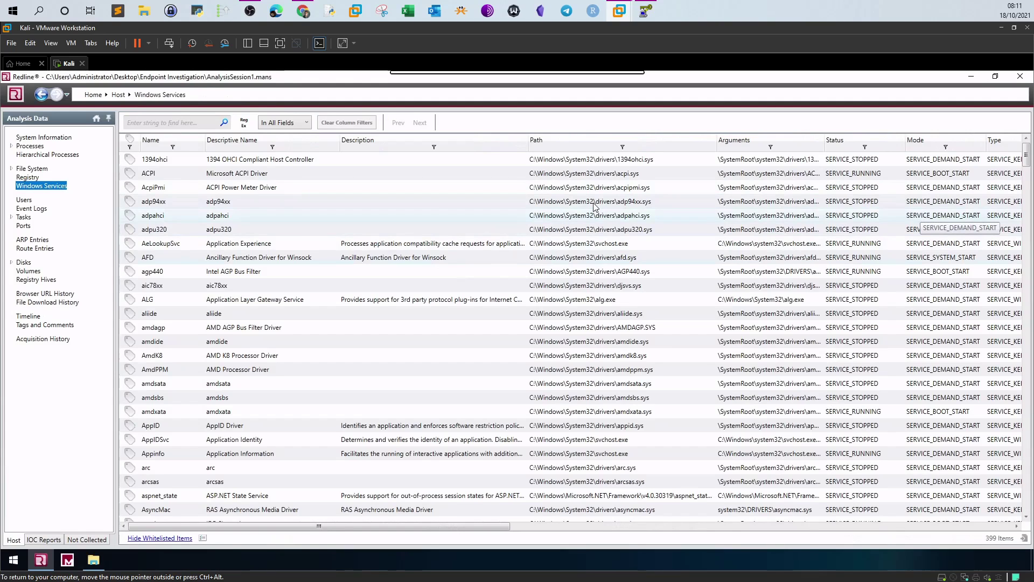
Check the Windows Defender question on the TryHackMe page, then search Redline's Windows Services list for "Defender"
left_click(304, 12)
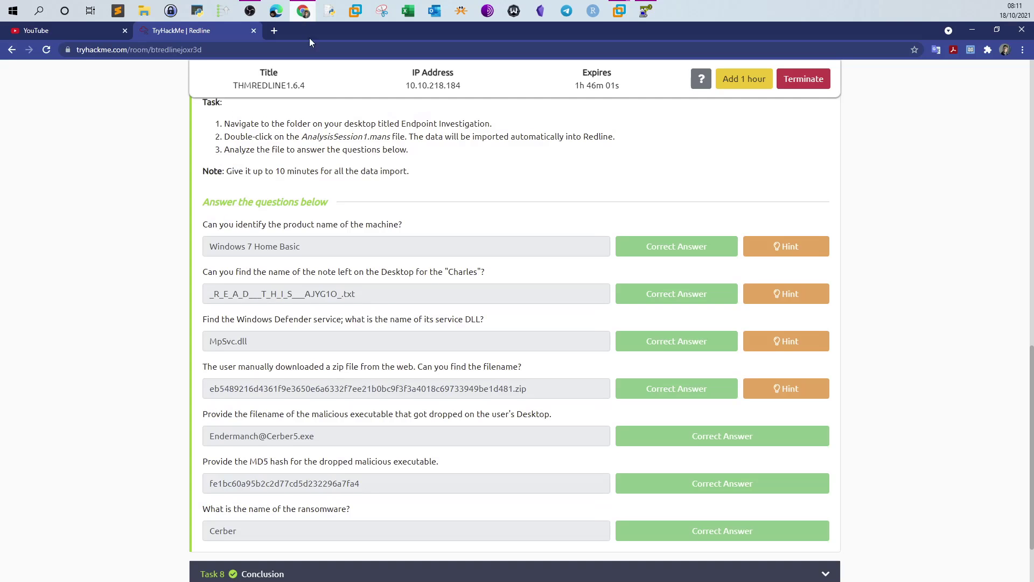
left_click(304, 11)
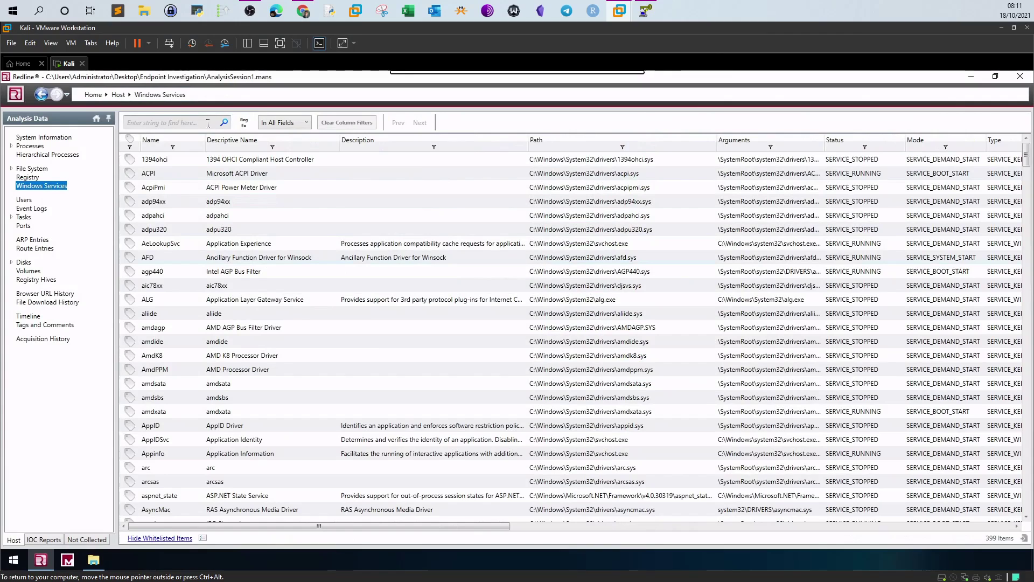
left_click(208, 123)
type("Defender")
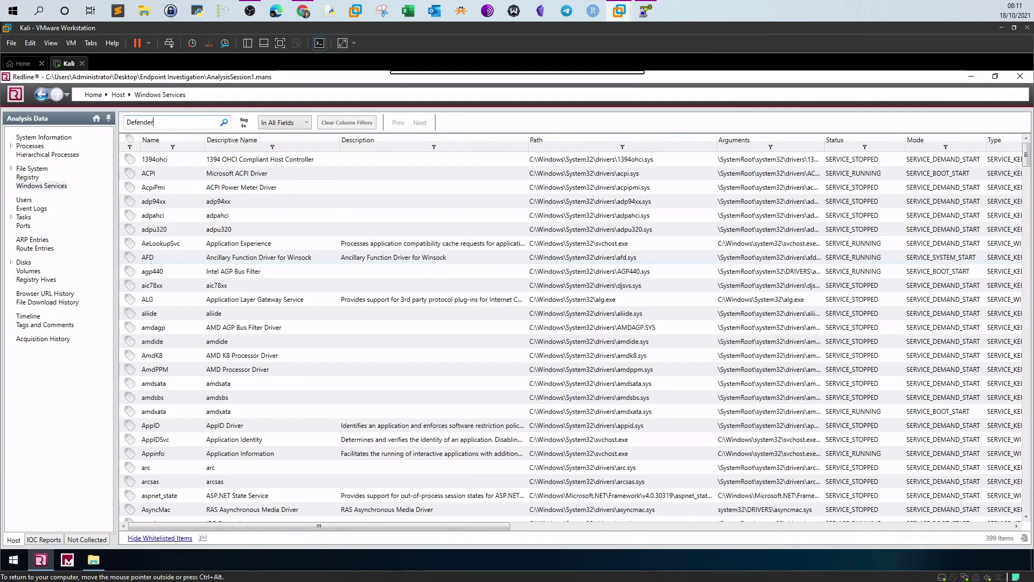
key("Return")
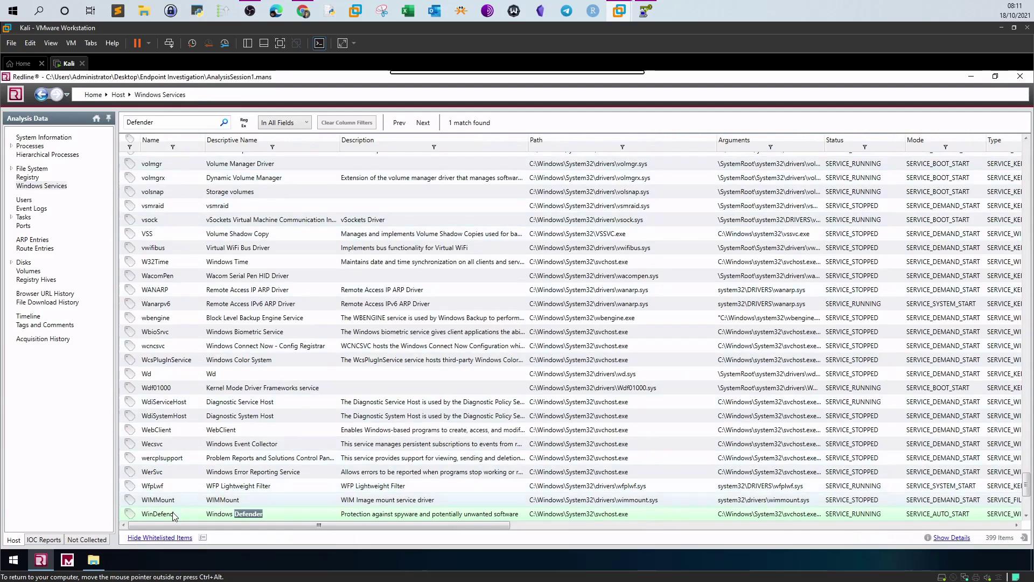
Recheck the service DLL question on the TryHackMe page, then inspect the Service DLL value of the WinDefend service in Redline
left_click(303, 10)
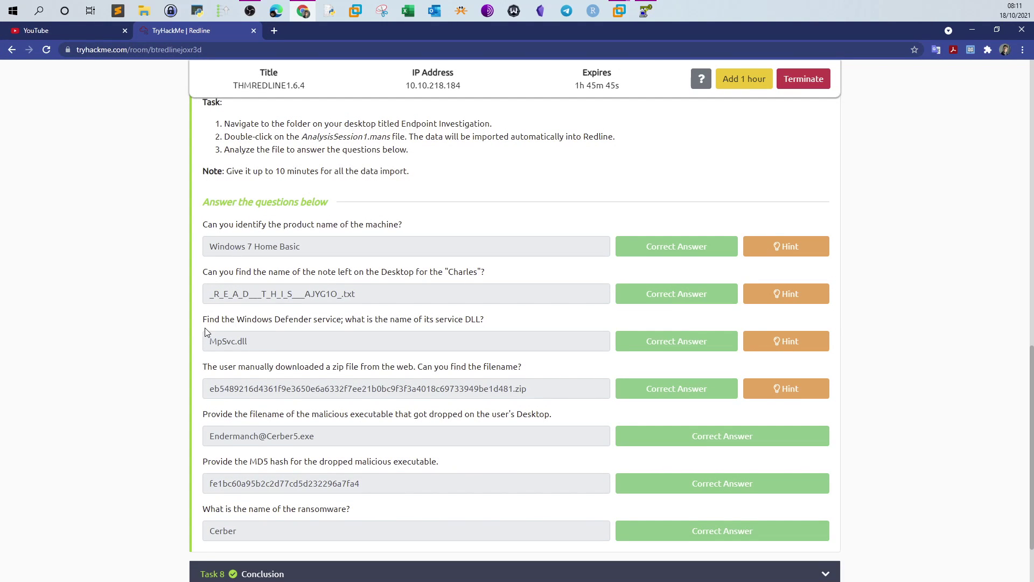
left_click(308, 13)
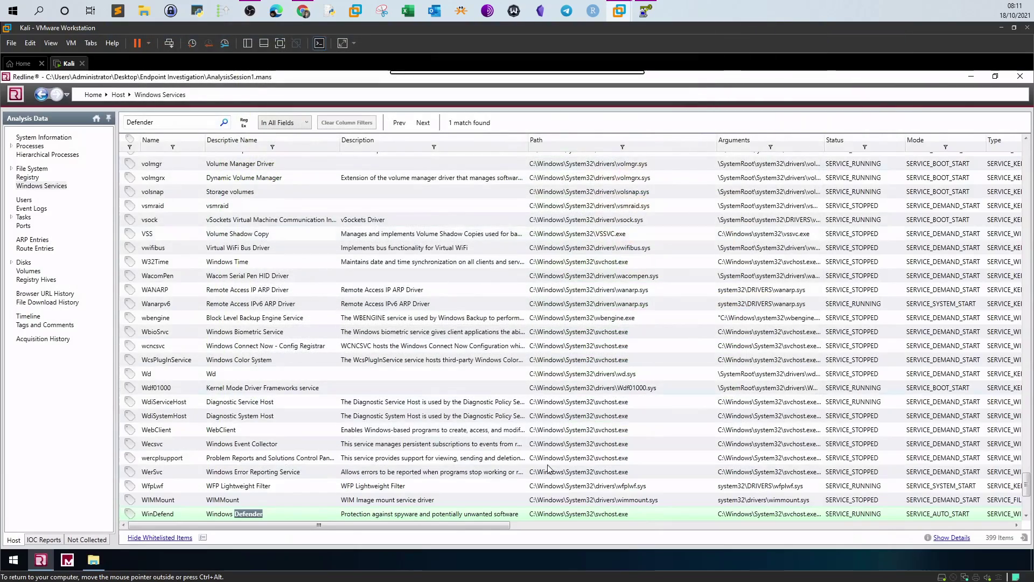
left_click_drag(472, 525, 838, 531)
mouse_move(691, 524)
left_mouse_down()
mouse_move(830, 525)
mouse_move(687, 522)
left_mouse_up()
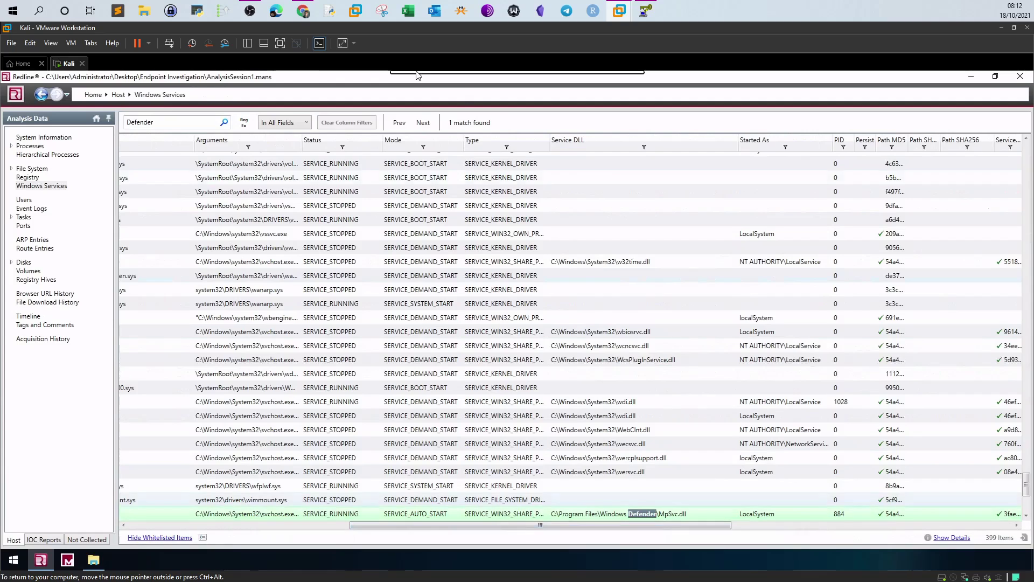
Highlight the sentence about the manually downloaded zip file on the TryHackMe page and return to Redline
left_click(304, 12)
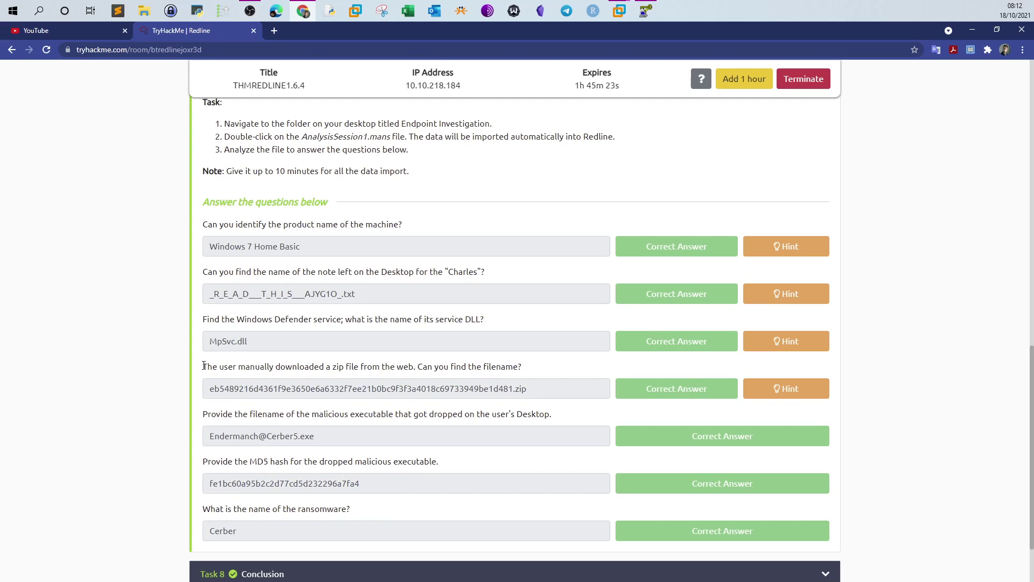
left_click_drag(424, 370, 77, 371)
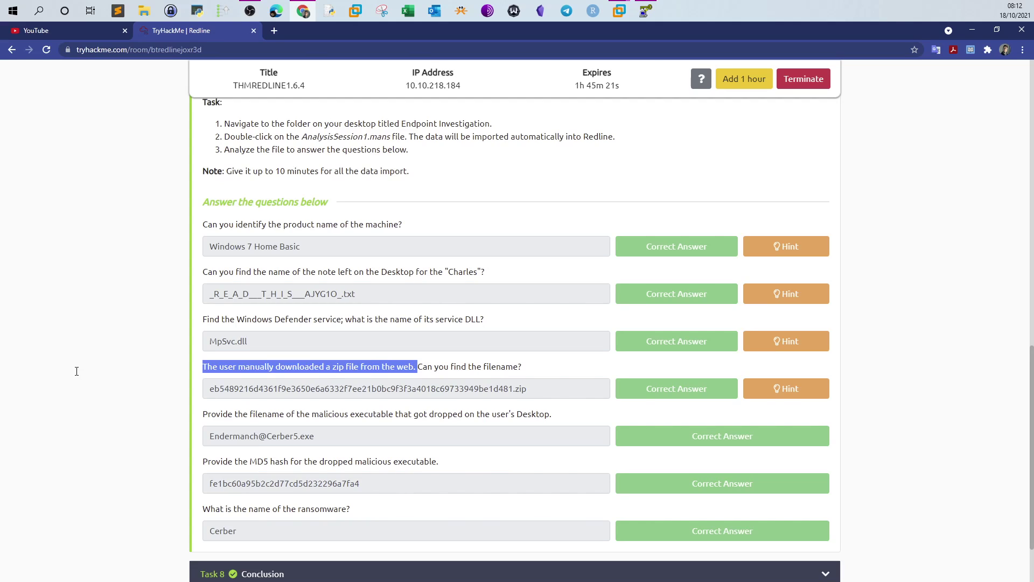
mouse_move(619, 11)
left_click(657, 62)
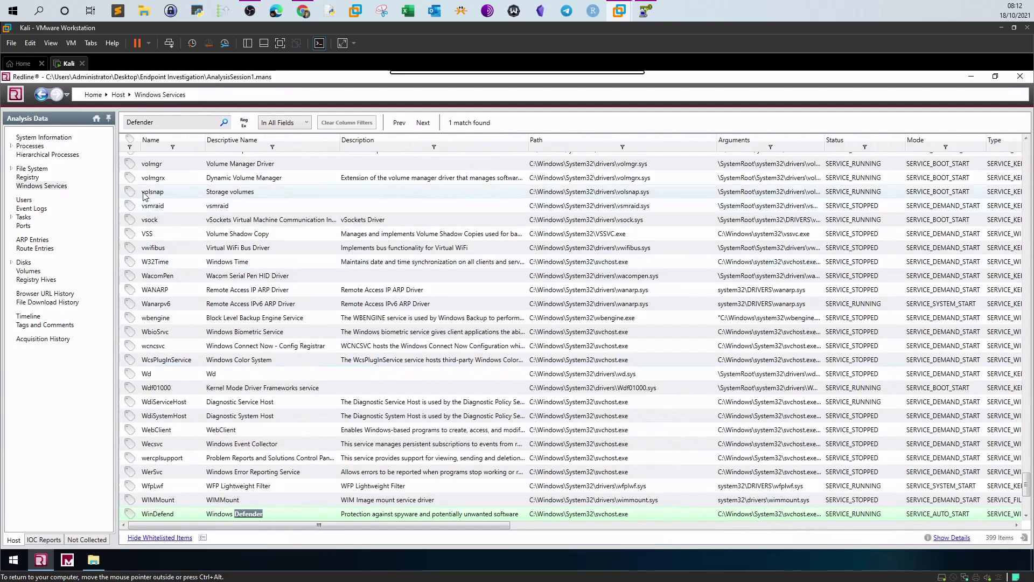
Open the File Download History in Redline and check it against the zip file question on the TryHackMe page
left_click(34, 305)
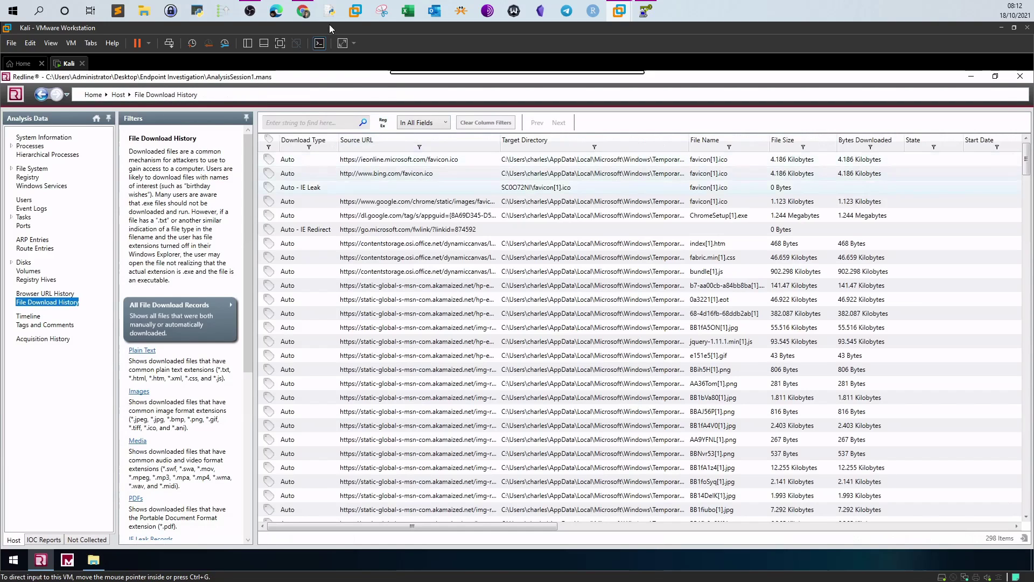
left_click(304, 10)
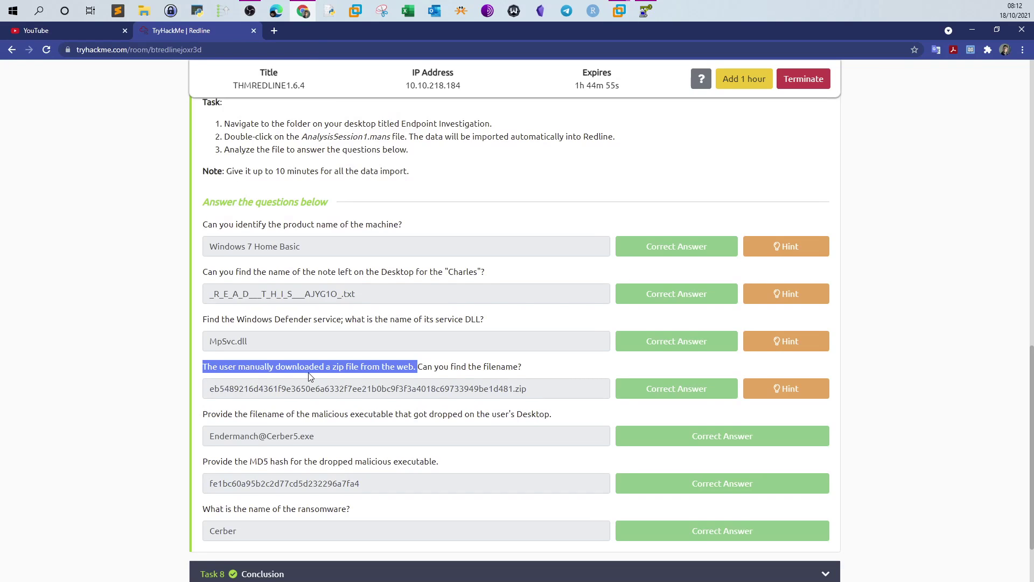
left_click(619, 11)
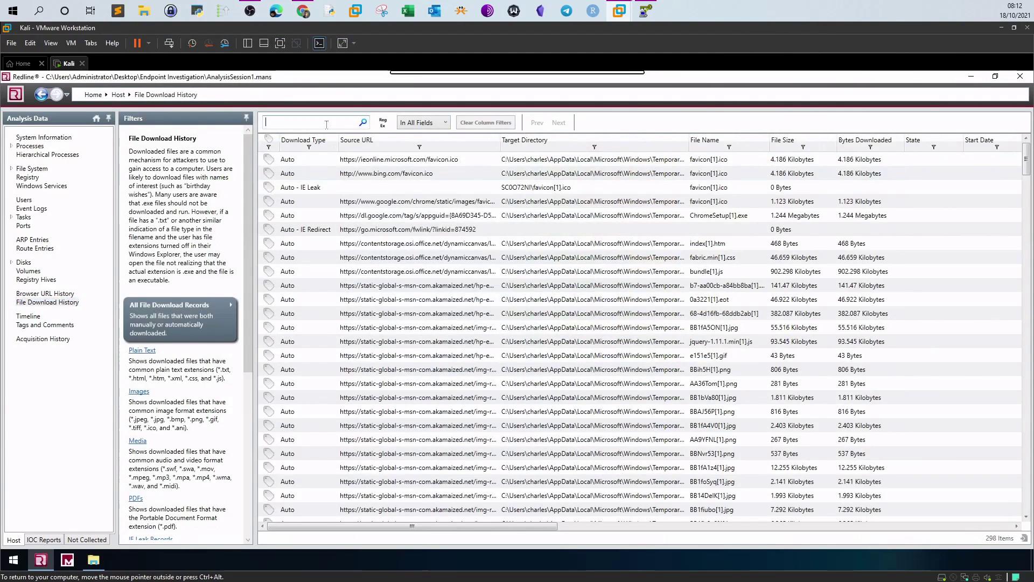
Search the File Download History for "zip" and look across the columns of the matching manual download record
type("zip")
key("Return")
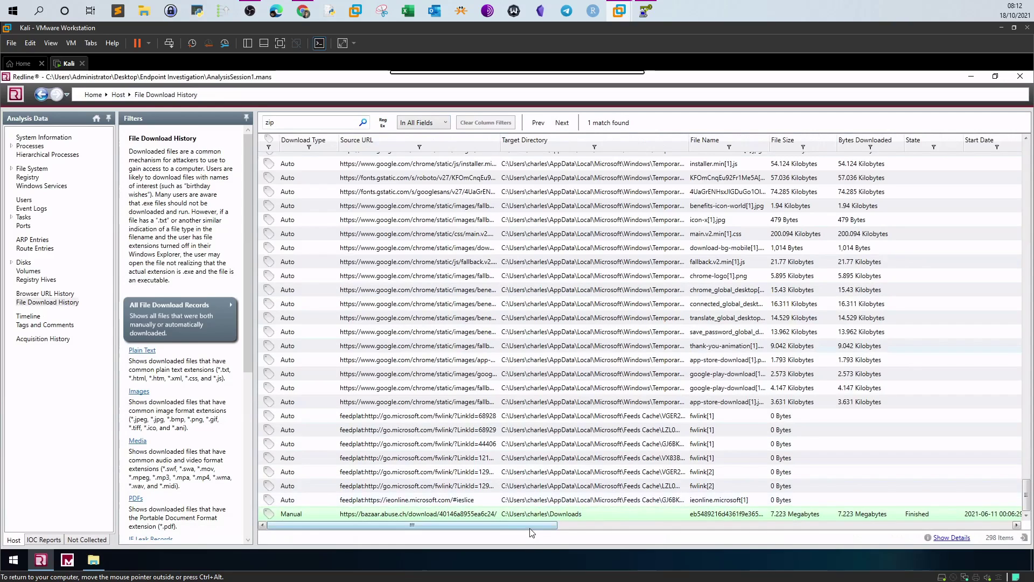
scroll(688, 530, "right", 2)
scroll(688, 531, "right", 5)
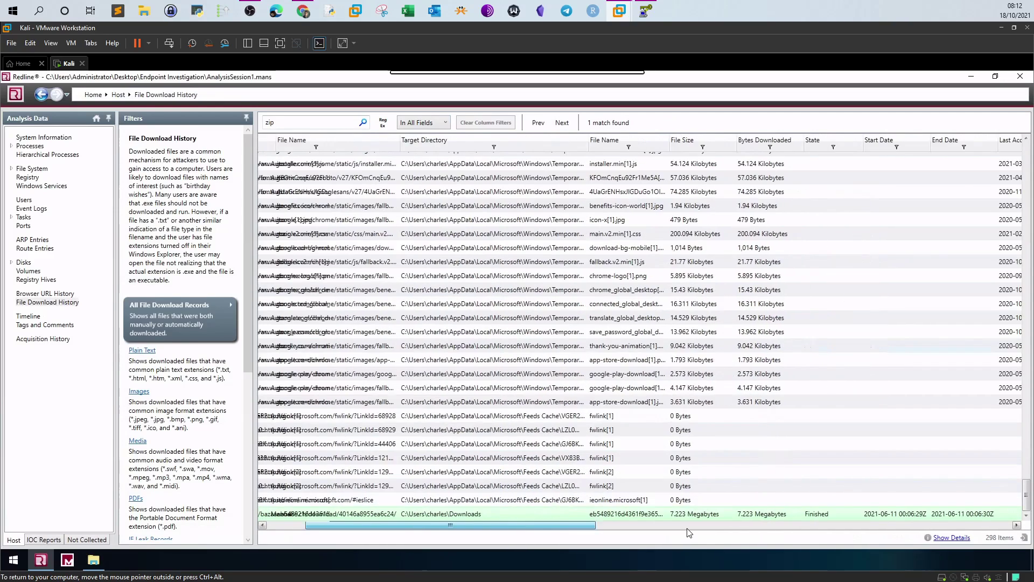
scroll(378, 526, "left", 7)
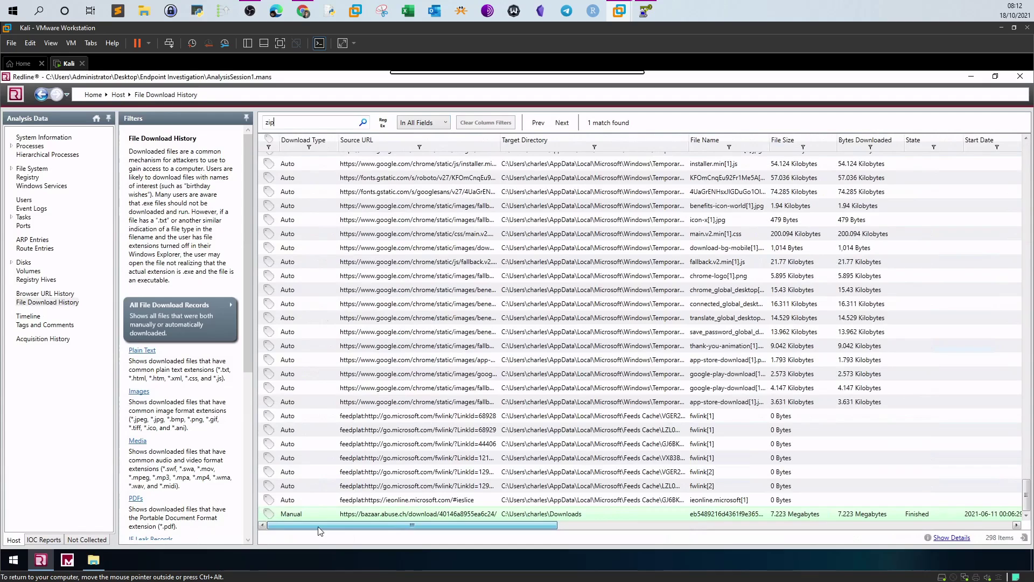
Widen the Target Directory, Source URL and File Name columns to read the zip download's full entries
left_click_drag(687, 142, 881, 143)
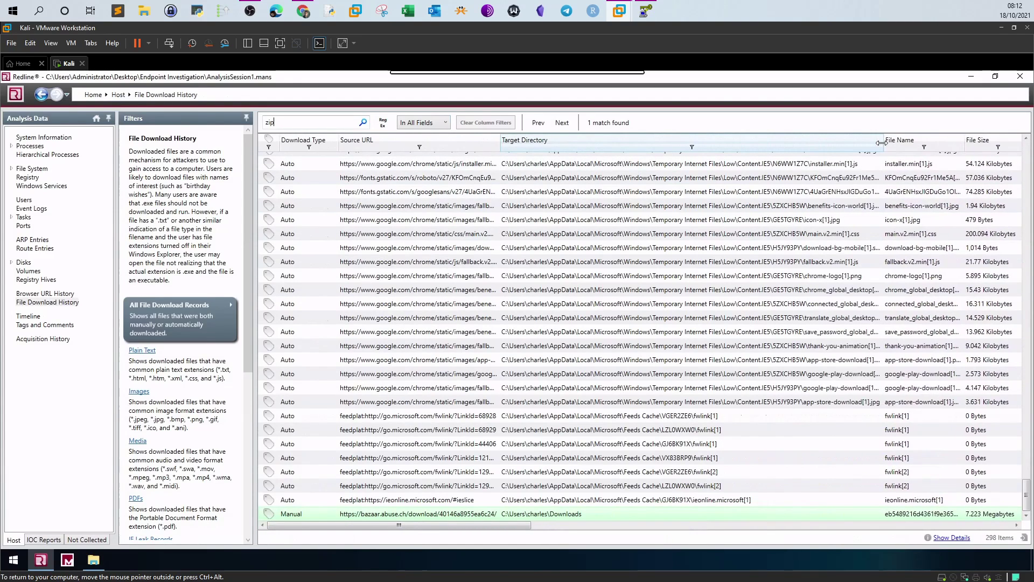
left_click_drag(500, 143, 695, 144)
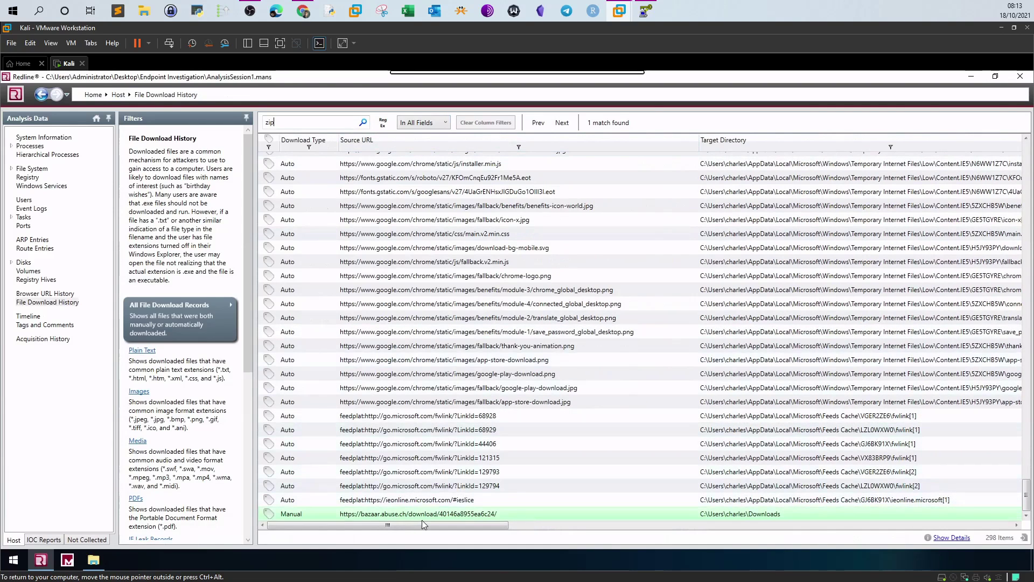
scroll(615, 527, "right", 5)
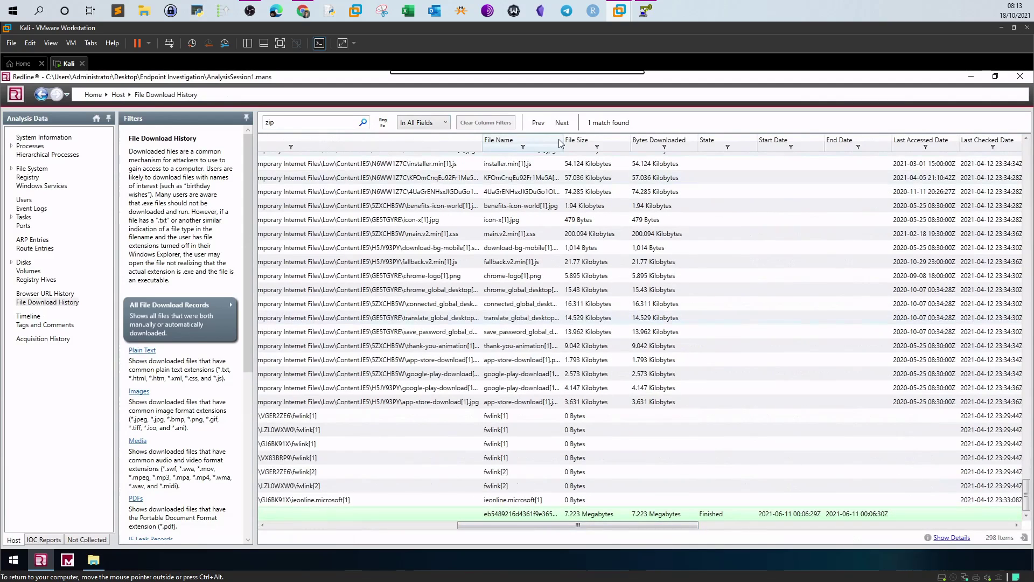
left_click_drag(563, 144, 783, 149)
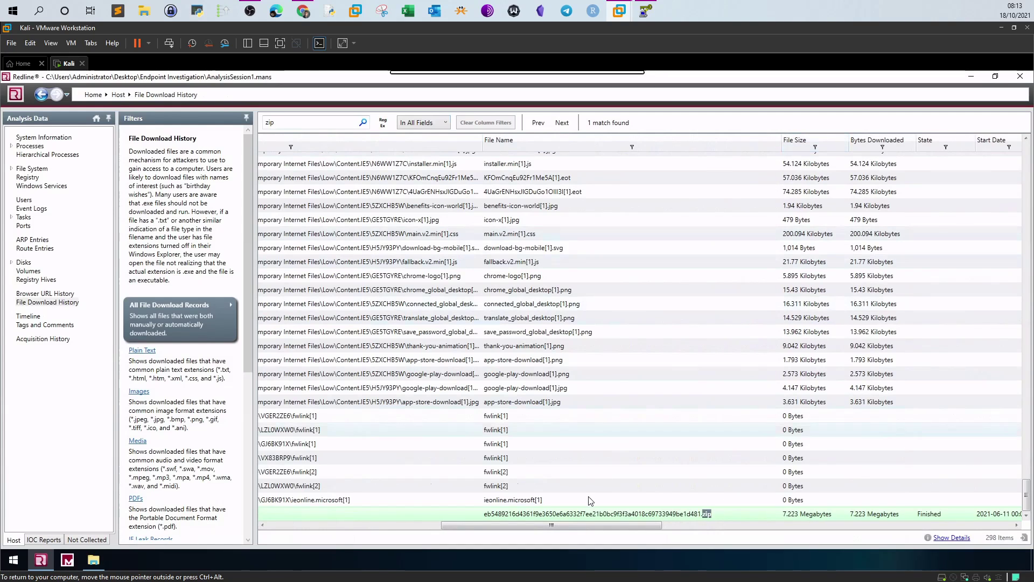
left_click(310, 15)
left_click(276, 414)
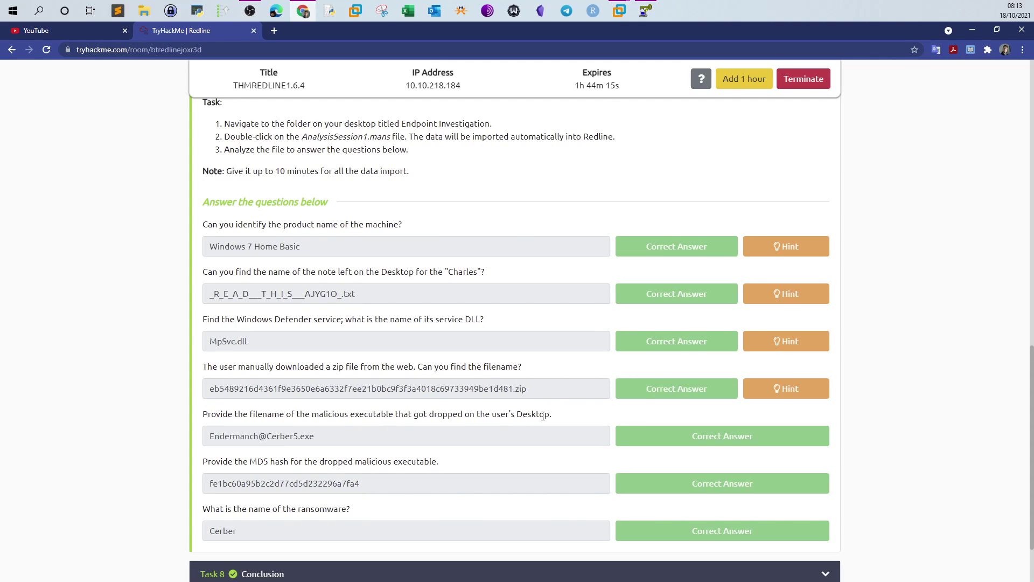
left_click(313, 17)
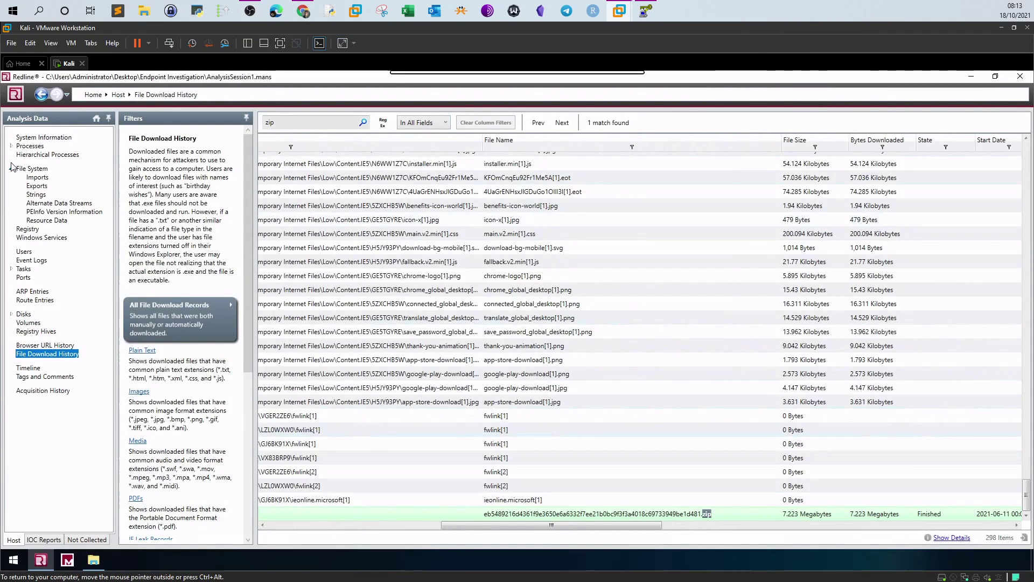
left_click(30, 170)
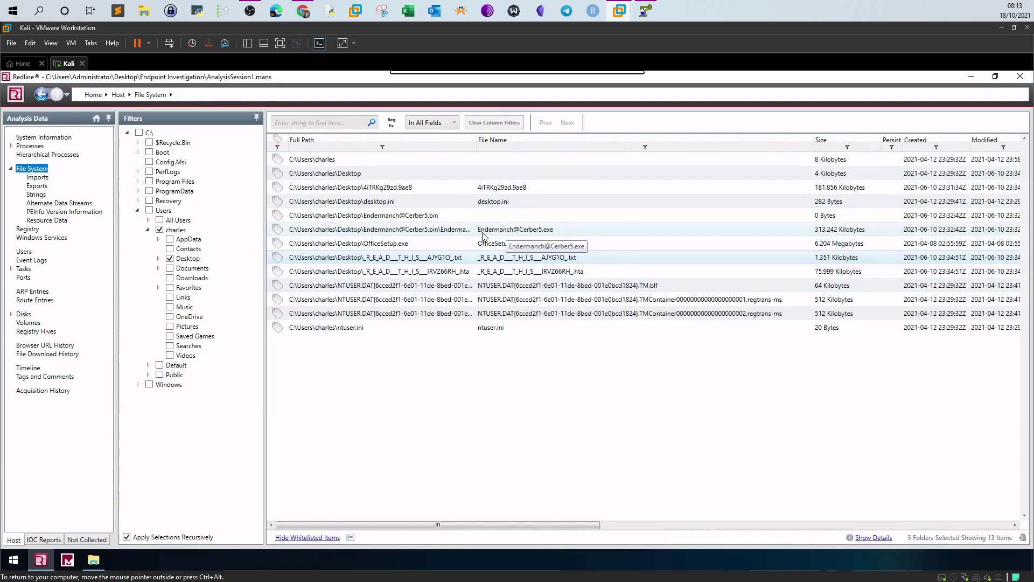
left_click(537, 233)
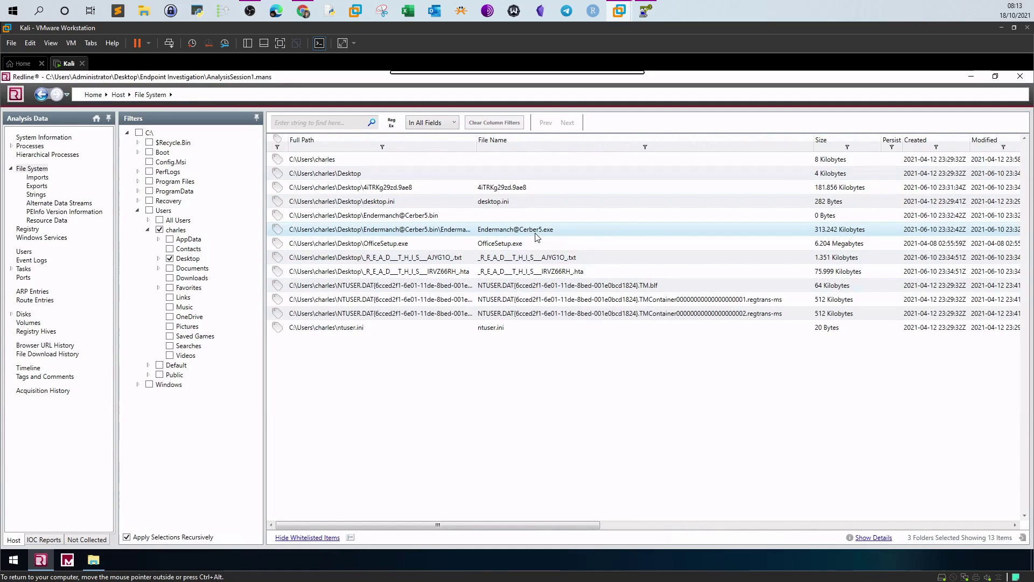
Highlight the MD5 hash question on the TryHackMe page, then widen Redline's MD5 column to read the executable's hash
left_click(303, 10)
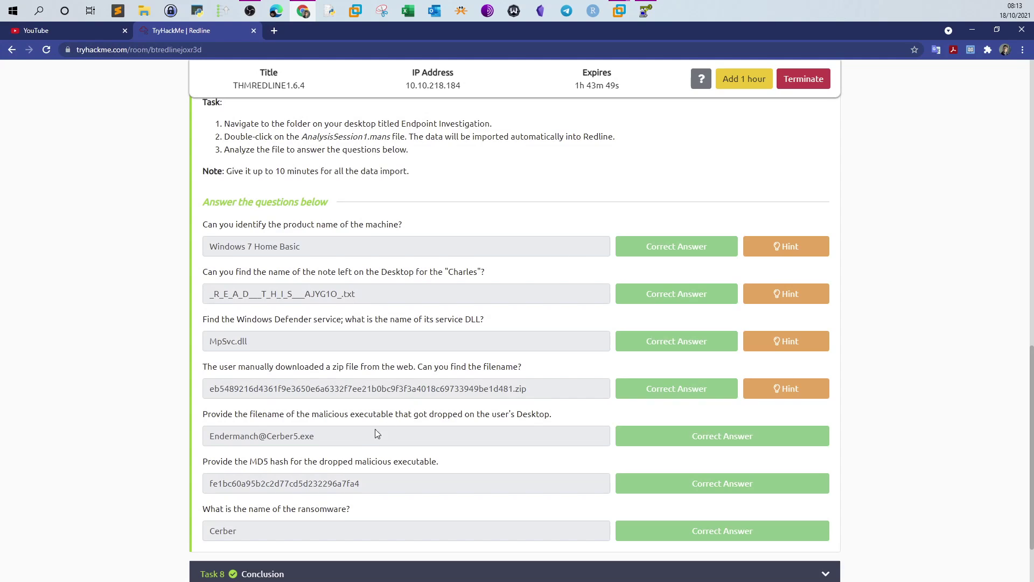
left_click_drag(203, 464, 379, 470)
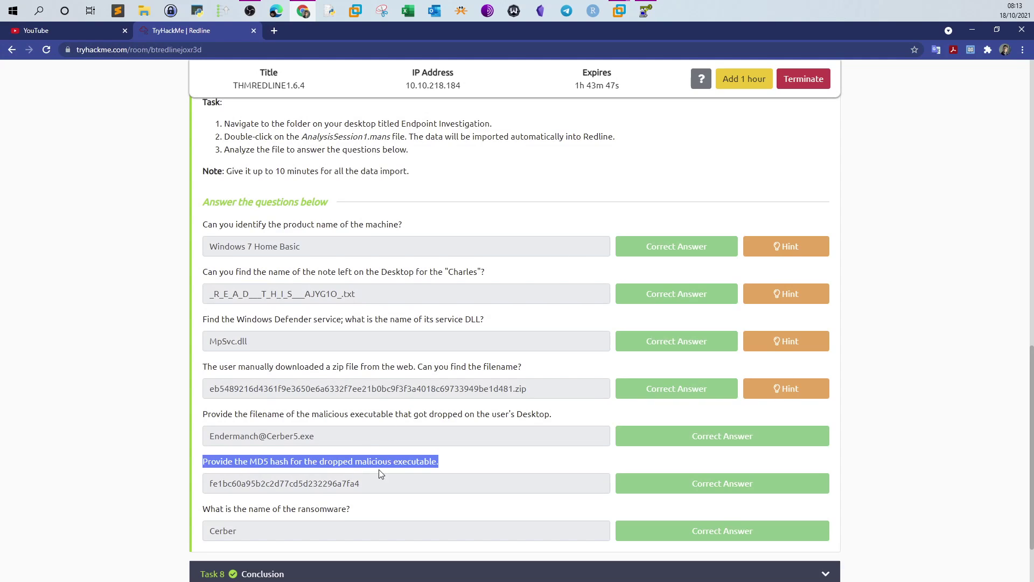
left_click(619, 10)
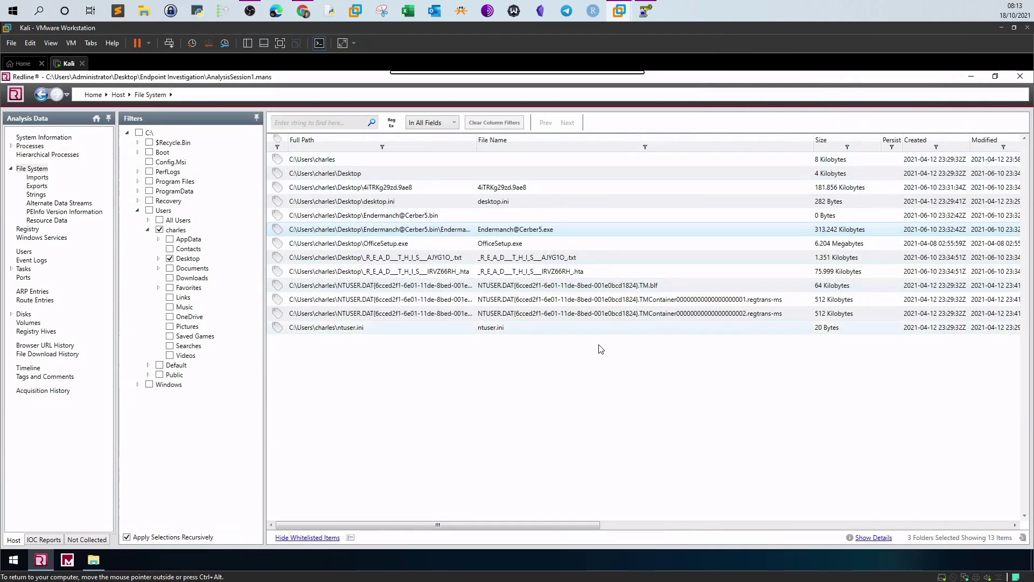
left_click_drag(574, 527, 864, 532)
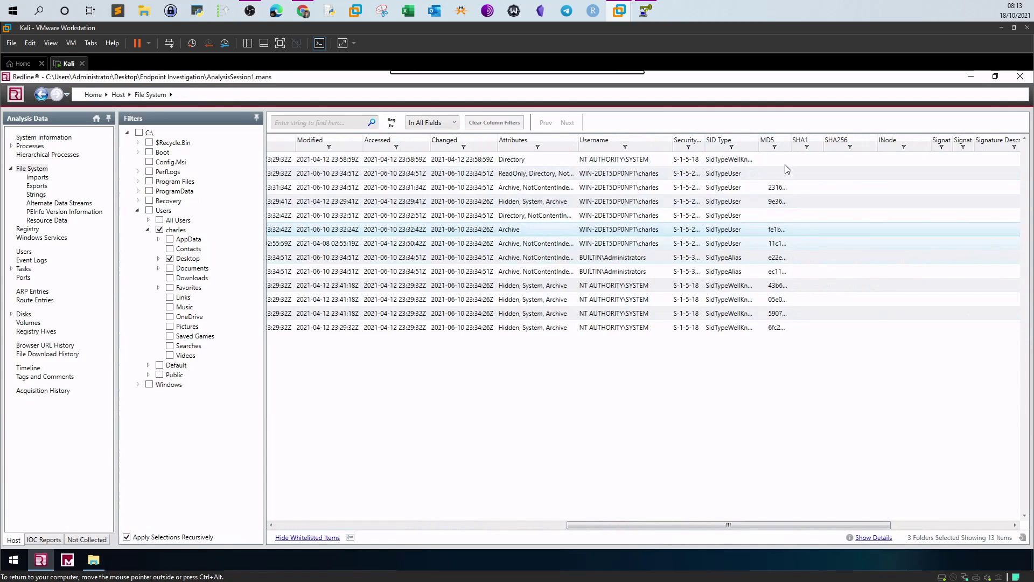
left_click_drag(894, 140, 895, 140)
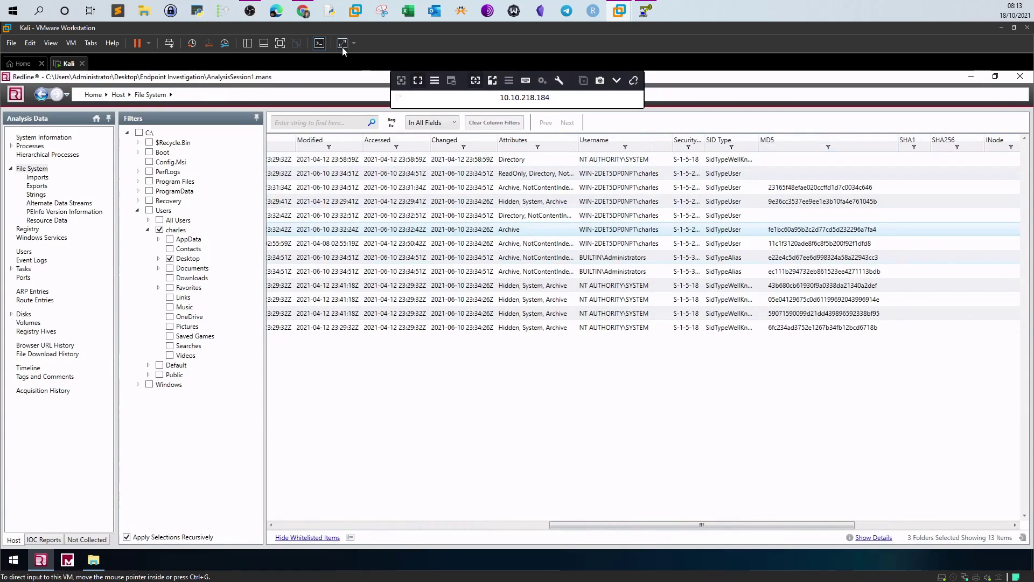
Check the ransomware name question on the TryHackMe page, then review the executable's path and file name in Redline
left_click(303, 11)
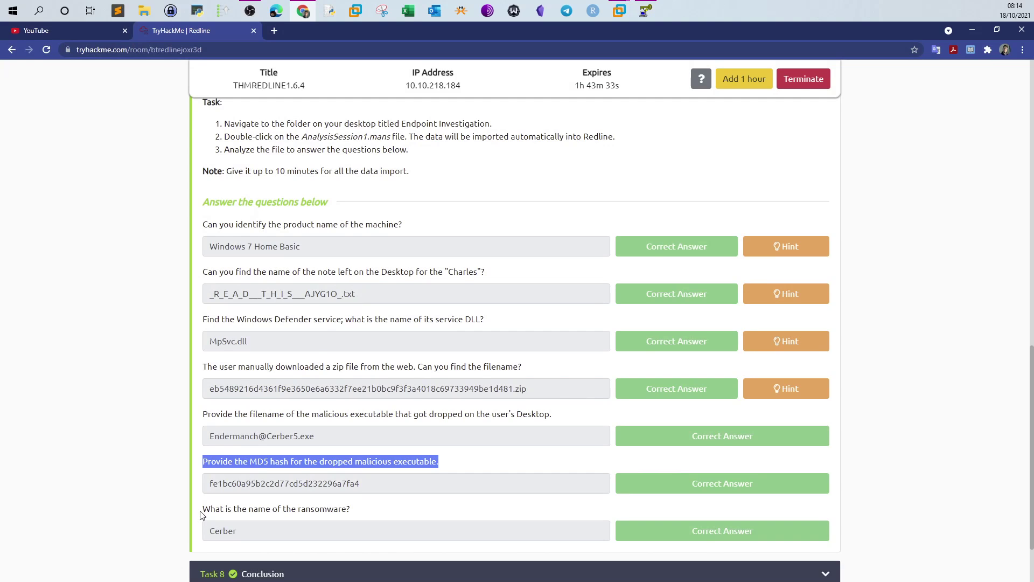
key("alt+Tab")
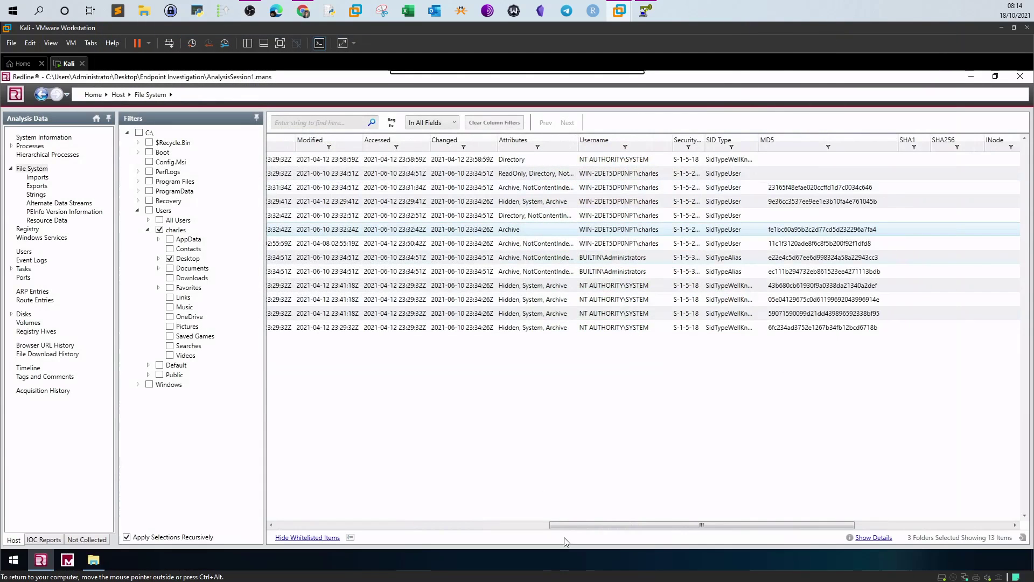
left_click_drag(573, 527, 264, 525)
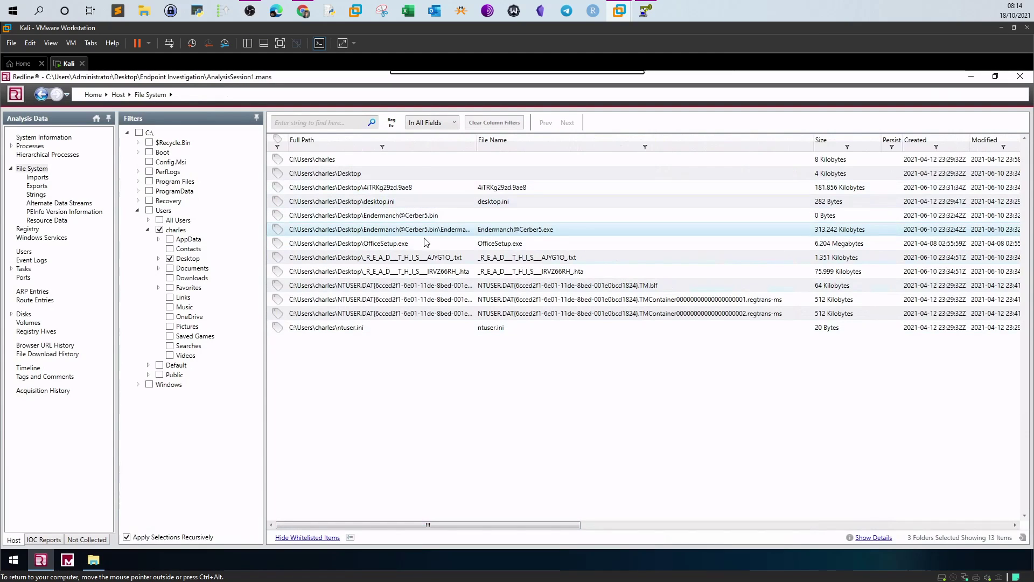
On the TryHackMe page, collapse Task 7 and expand Task 6, IOC Search Collector Analysis
left_click(300, 13)
scroll(277, 380, "up", 15)
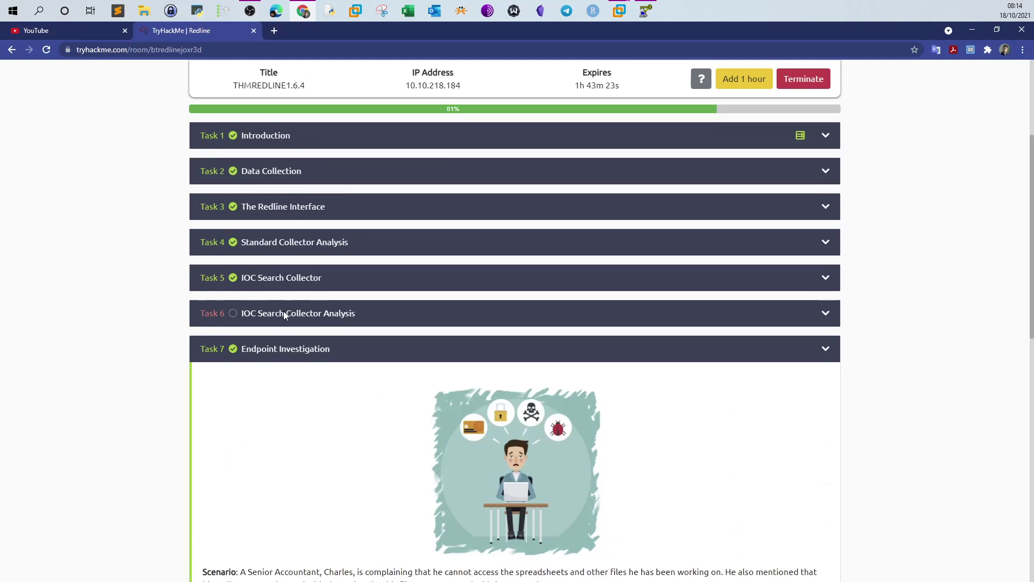
left_click(279, 361)
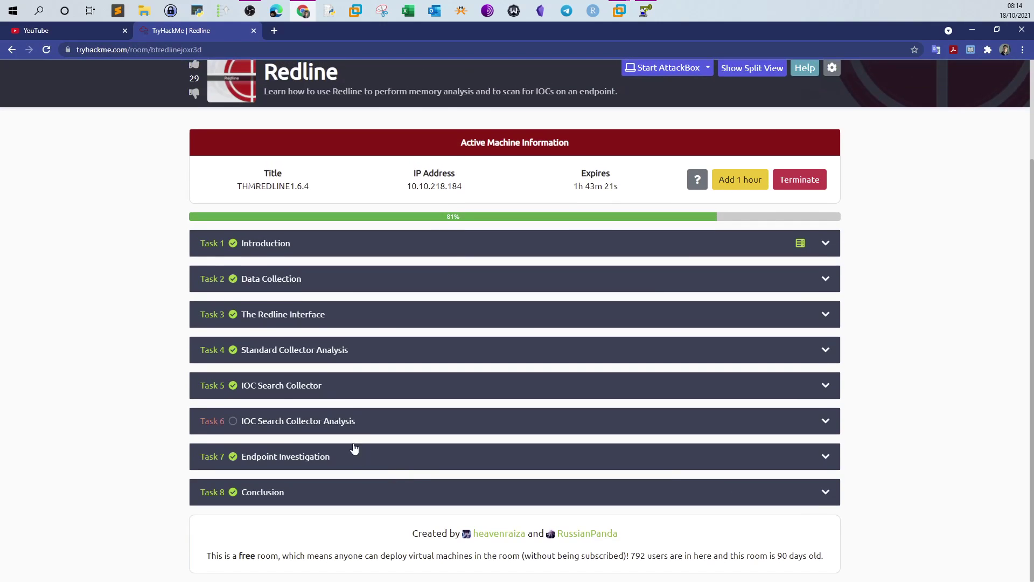
left_click(350, 422)
scroll(444, 402, "down", 3)
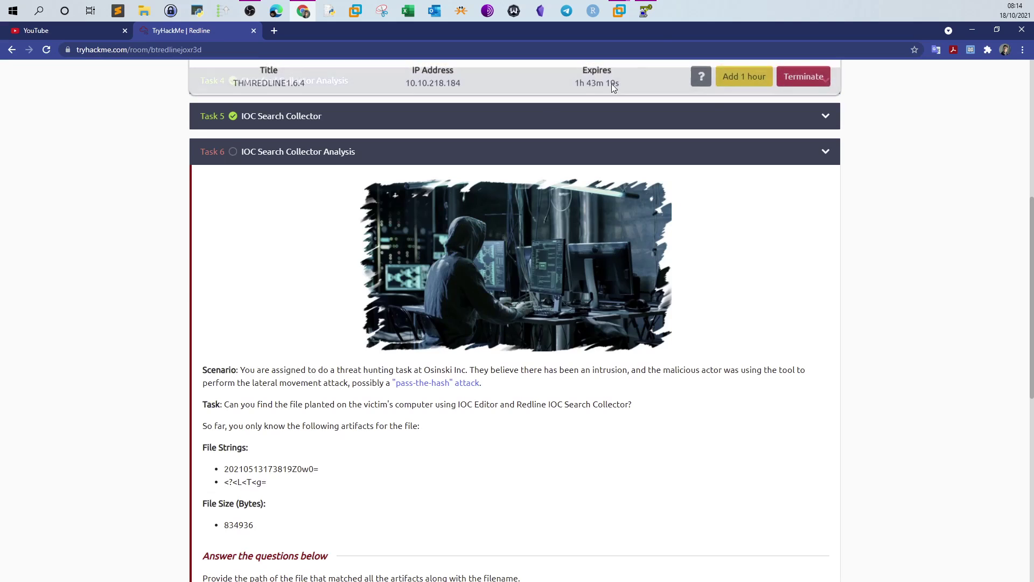
Return to the virtual machine and close both Redline and the Endpoint Investigation folder window
mouse_move(619, 11)
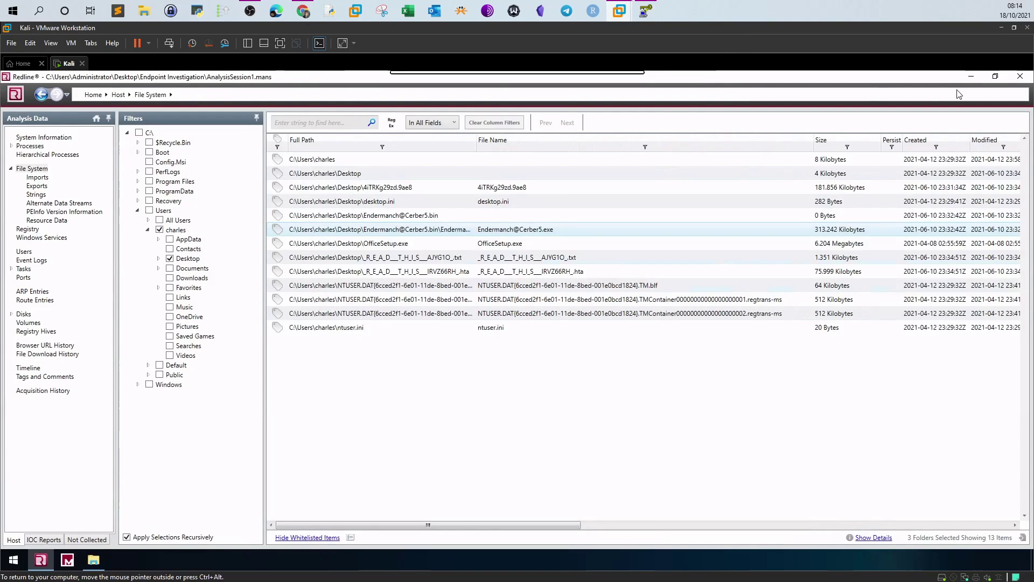
left_click(1020, 79)
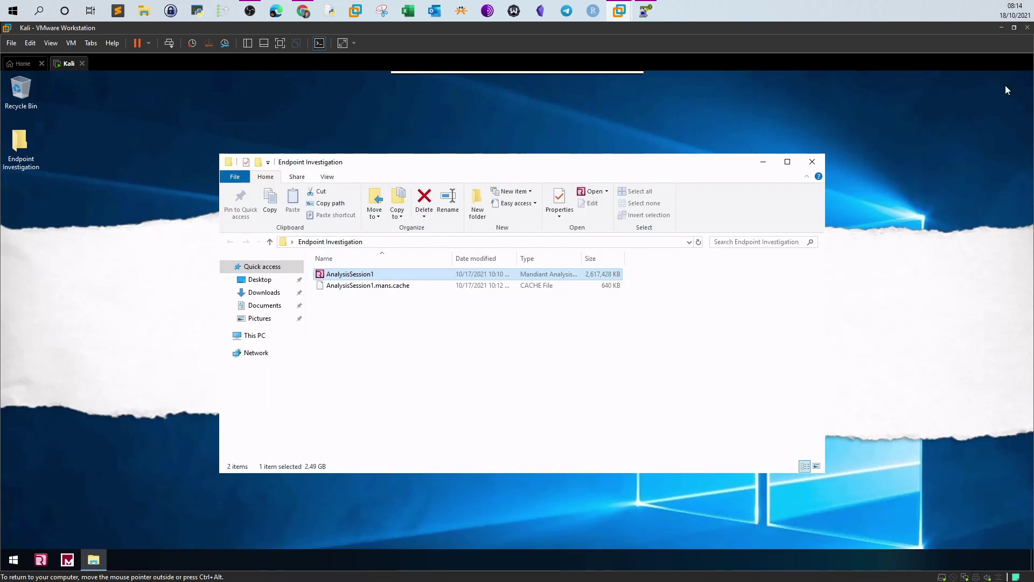
left_click(811, 160)
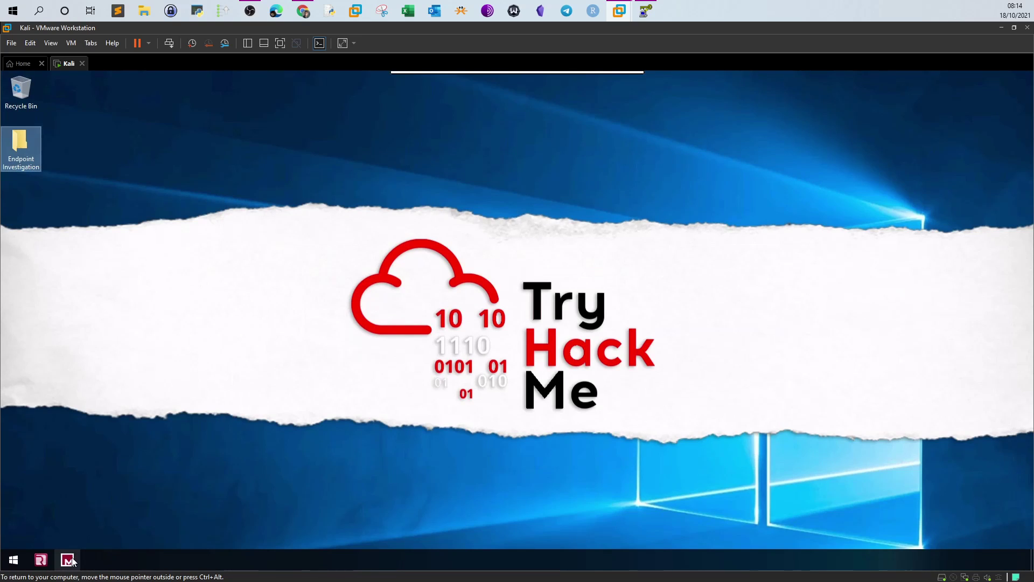
Launch the IOC Editor (IOCe) and choose the Desktop as its IOC directory
left_click(288, 566)
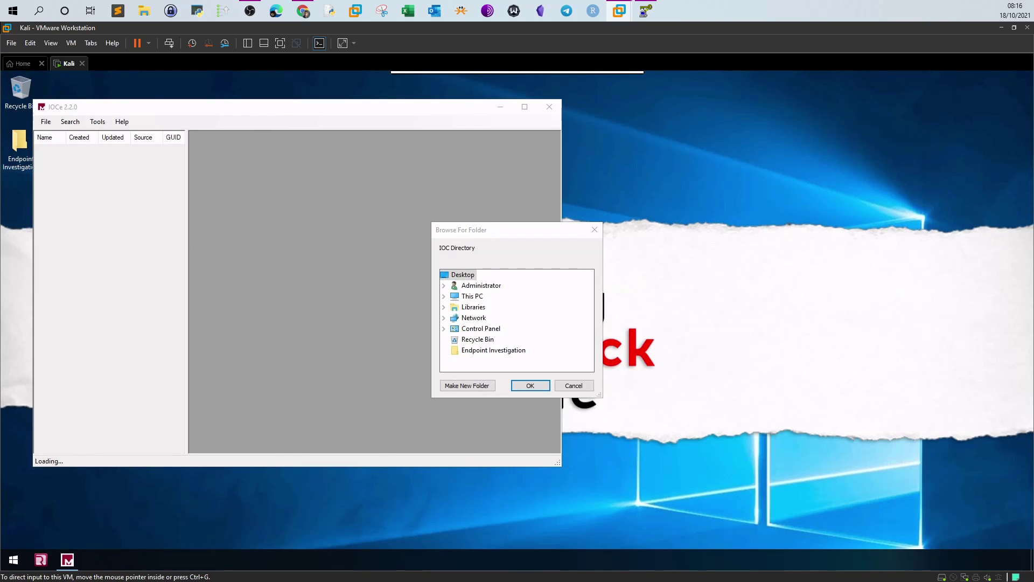
left_click(467, 241)
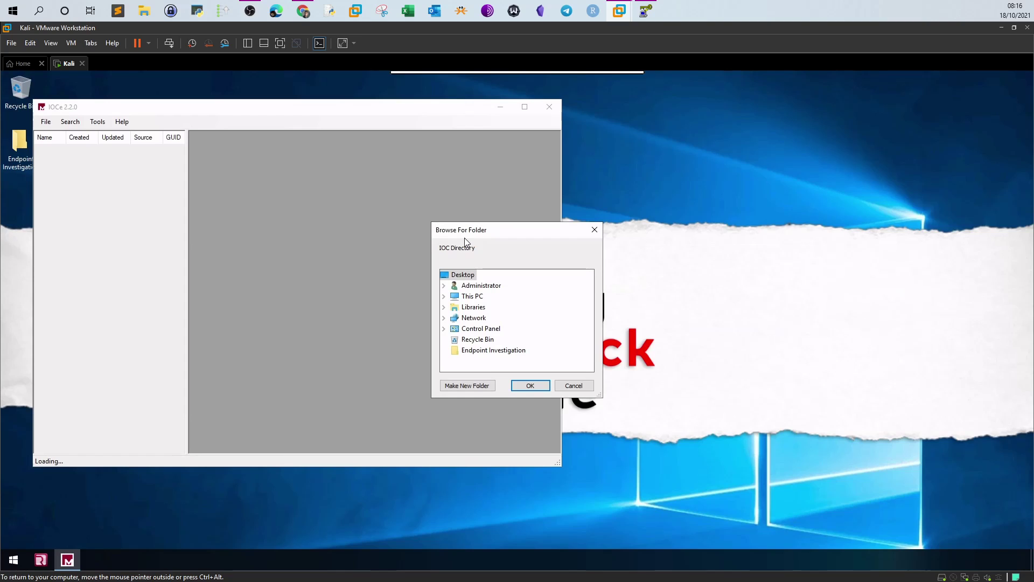
left_click_drag(462, 232, 321, 215)
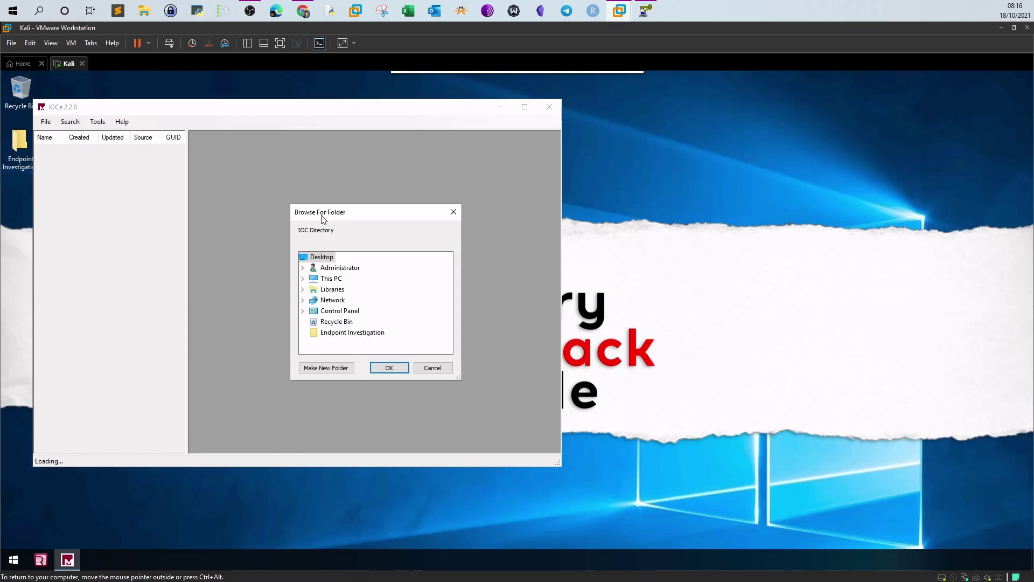
left_click(383, 368)
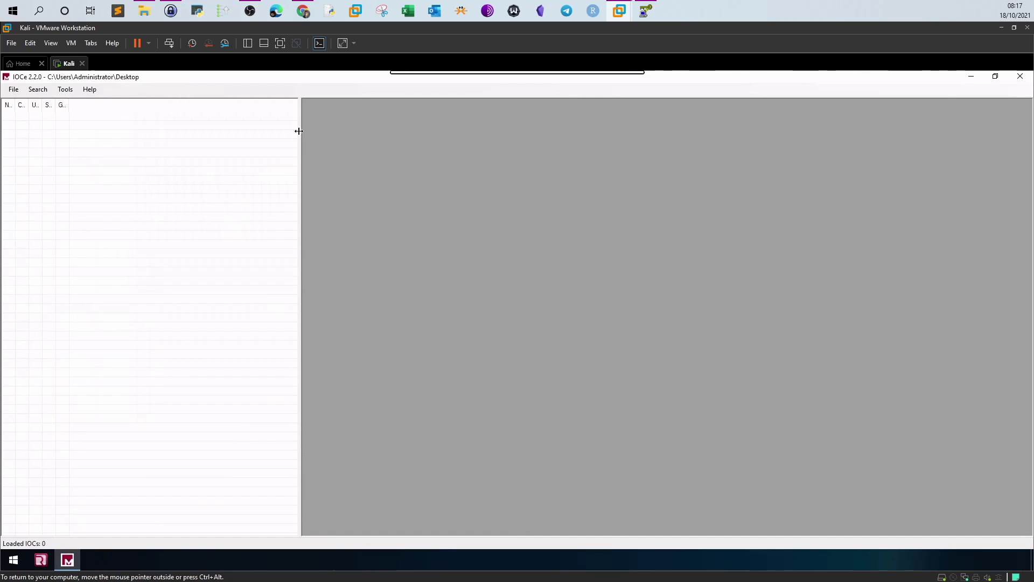
Create a new indicator in IOCe and narrow the indicator list to give the editing area more room
left_click_drag(299, 129, 368, 129)
left_click(14, 90)
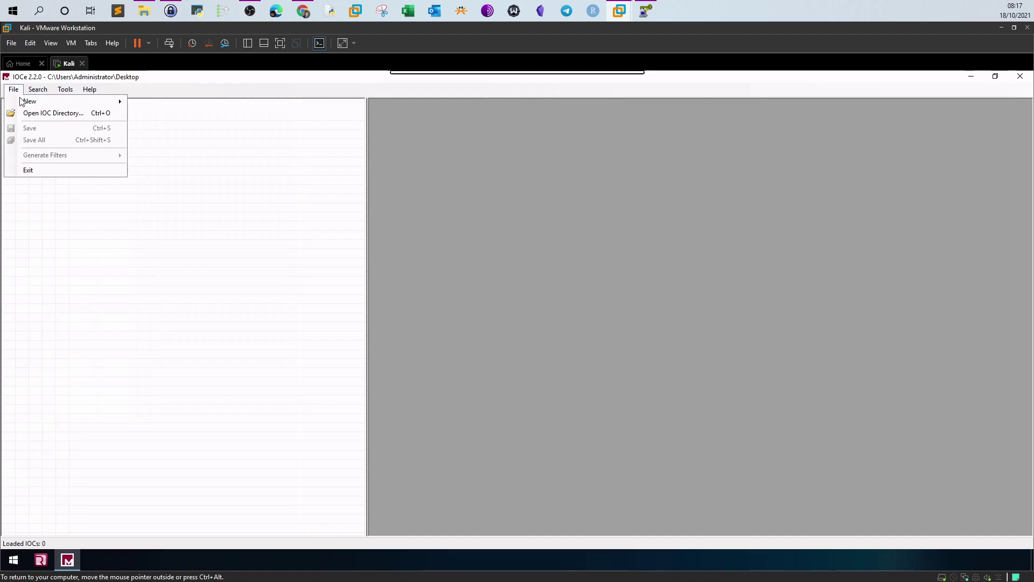
mouse_move(21, 102)
left_click(162, 102)
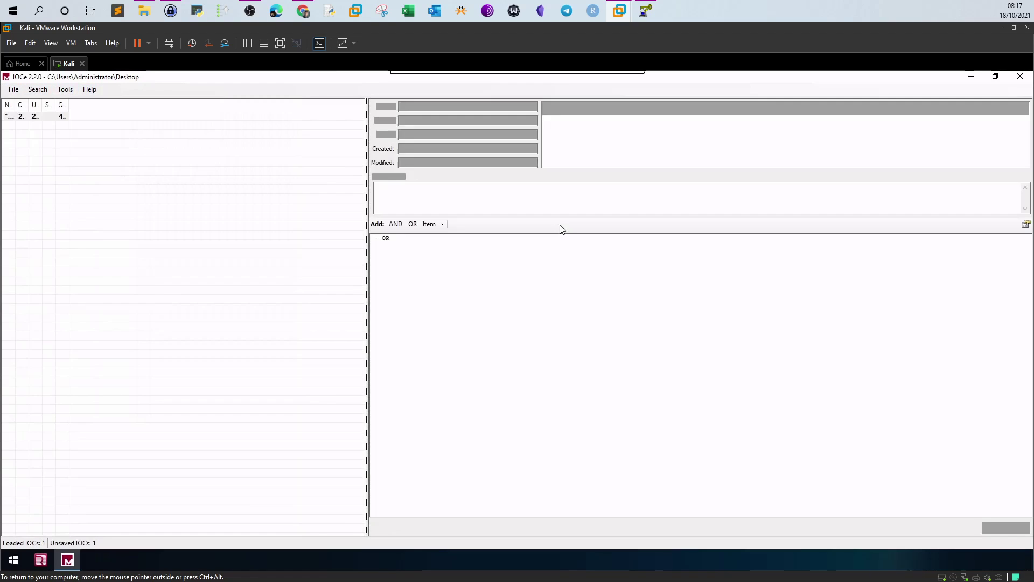
left_click_drag(366, 224, 231, 217)
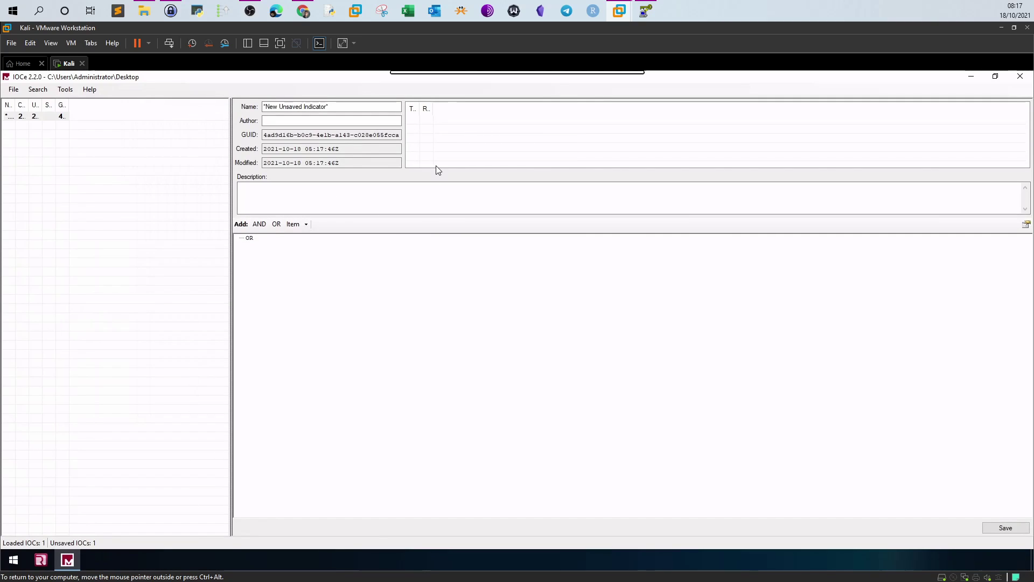
Review the Task 6 artifacts on the TryHackMe page, highlighting the file strings and the file size in bytes
left_click(304, 10)
scroll(389, 235, "down", 1)
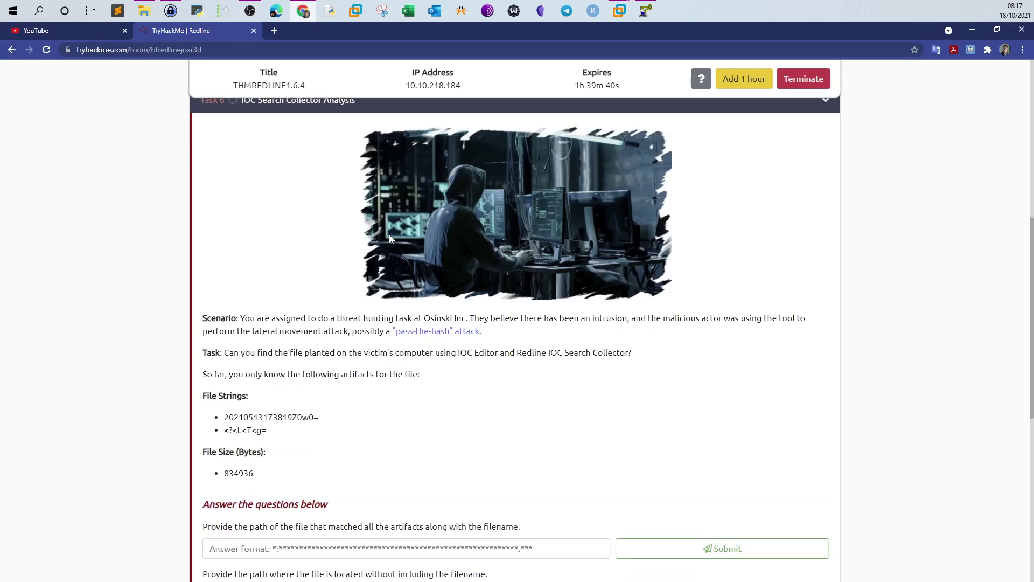
scroll(390, 235, "down", 2)
left_click_drag(202, 281, 271, 320)
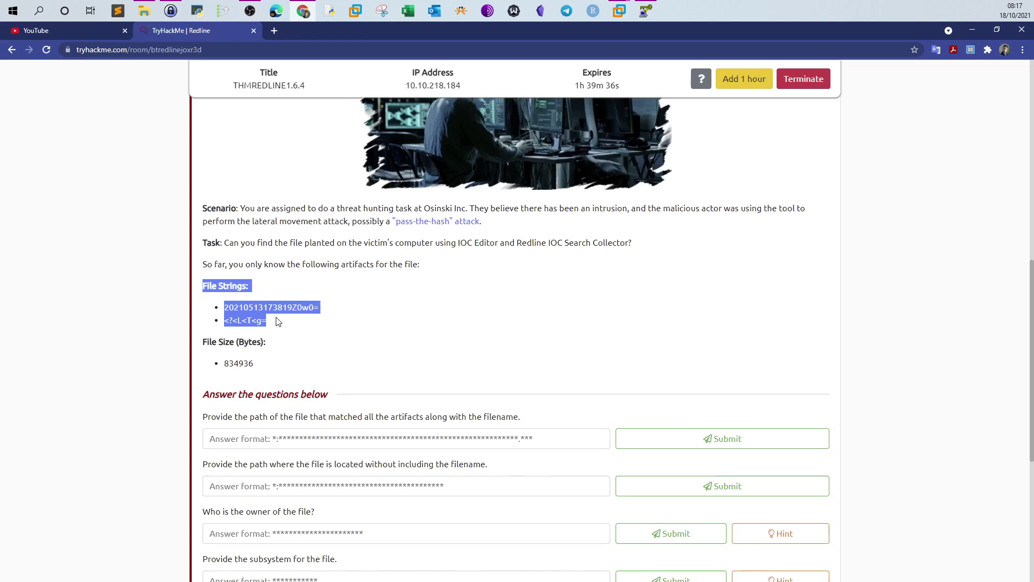
left_click(281, 324)
left_click_drag(259, 365, 224, 366)
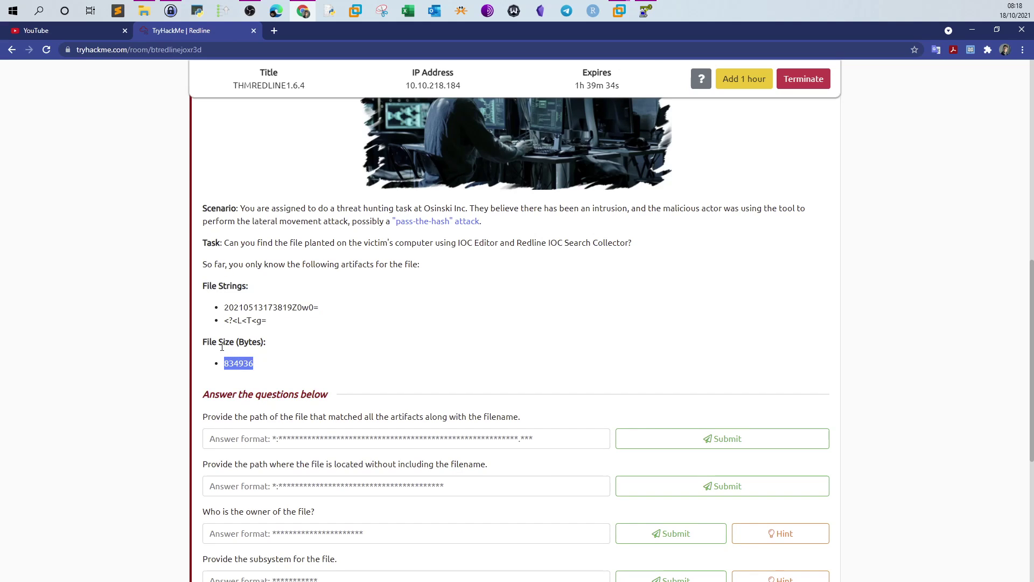
Switch back to the virtual machine and rename the new indicator "Suspicious"
left_click(619, 10)
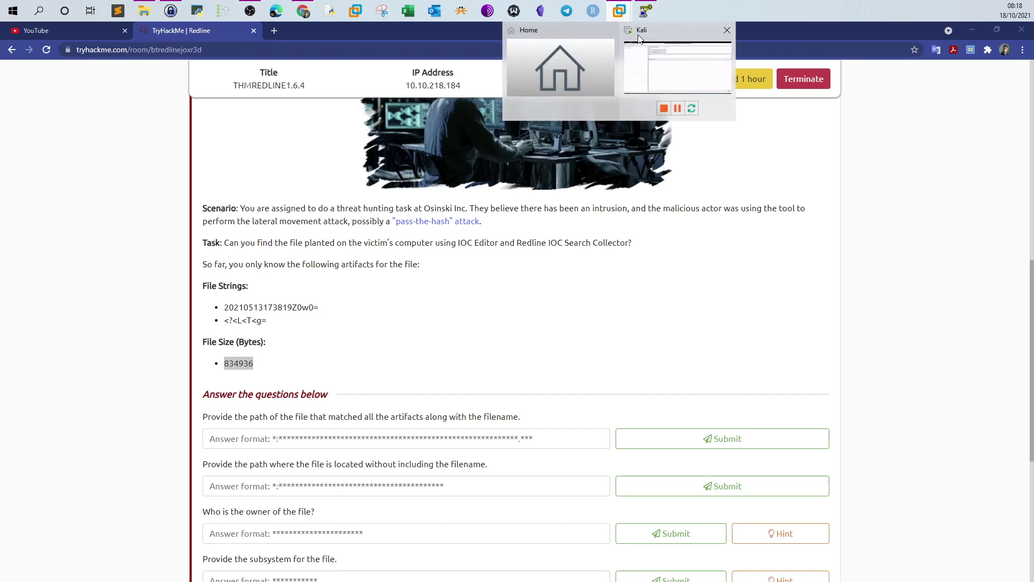
left_click(651, 54)
left_click(330, 106)
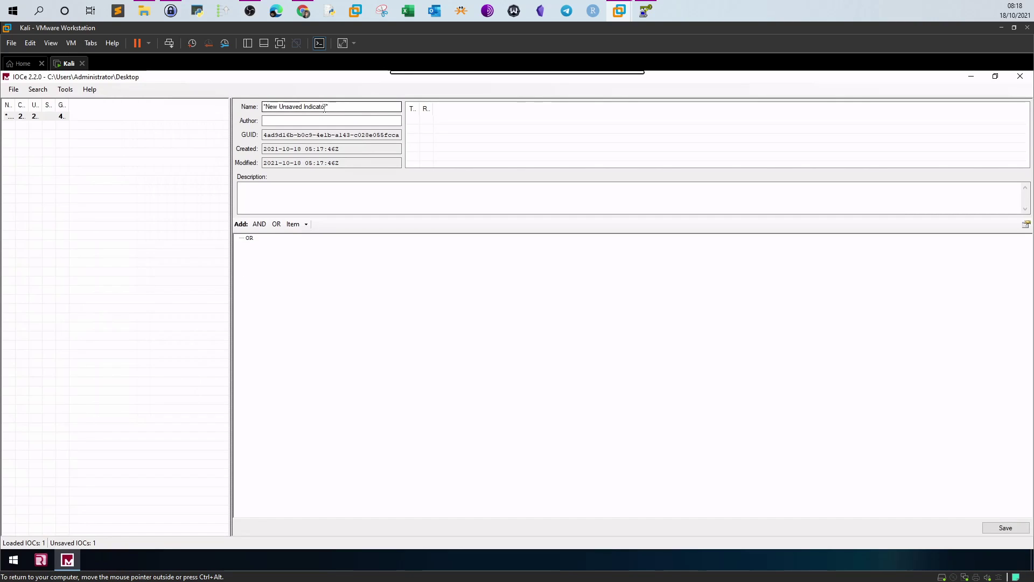
left_click_drag(325, 107, 270, 107)
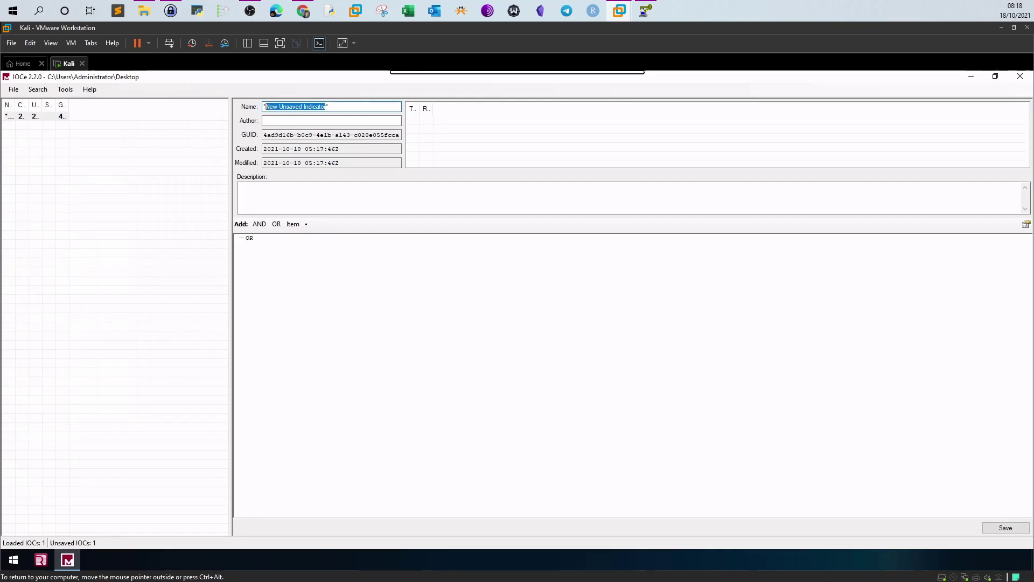
key("BackSpace")
key("BackSpace")
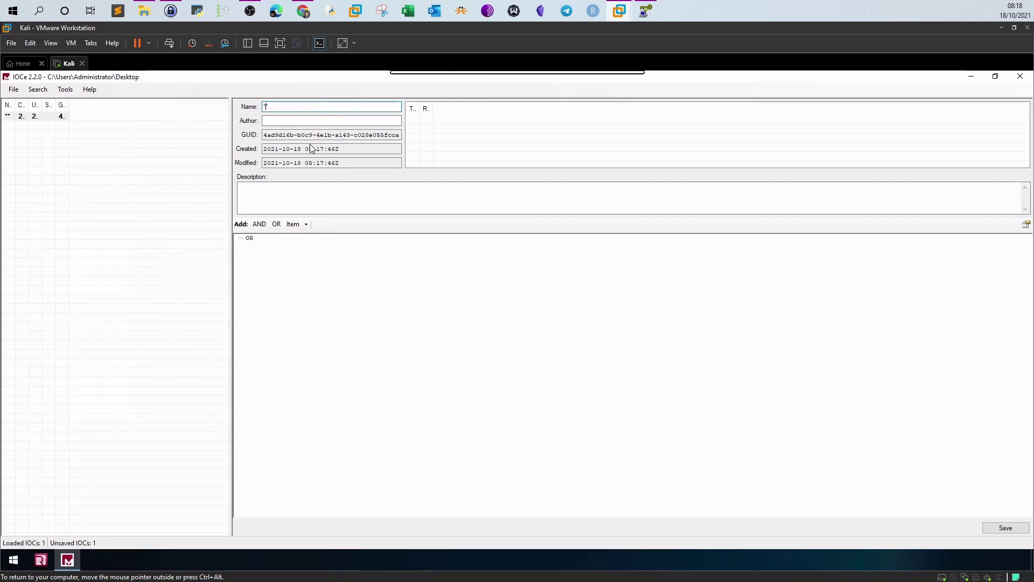
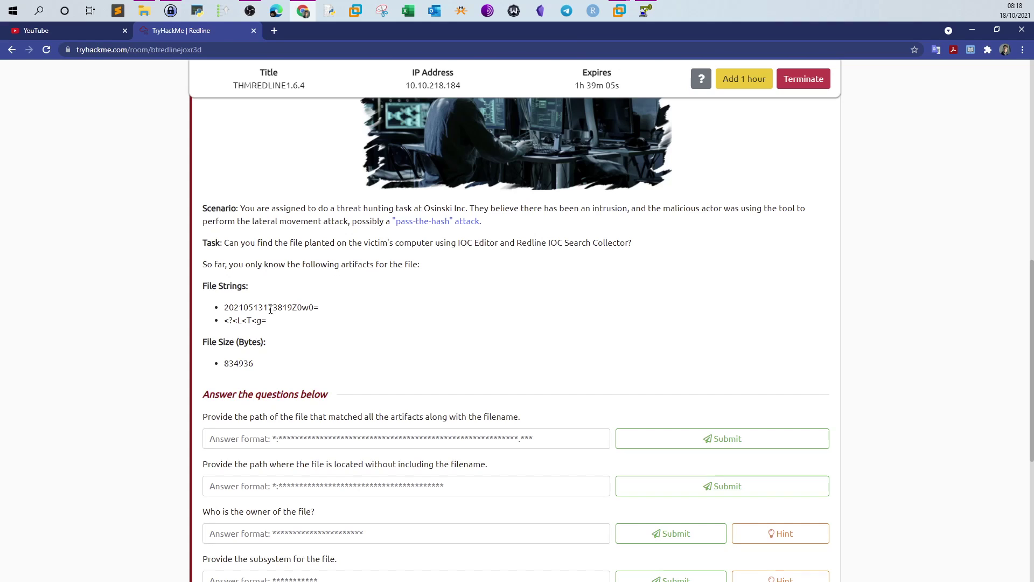
mouse_move(222, 306)
left_mouse_down()
mouse_move(325, 309)
mouse_move(224, 321)
left_mouse_up()
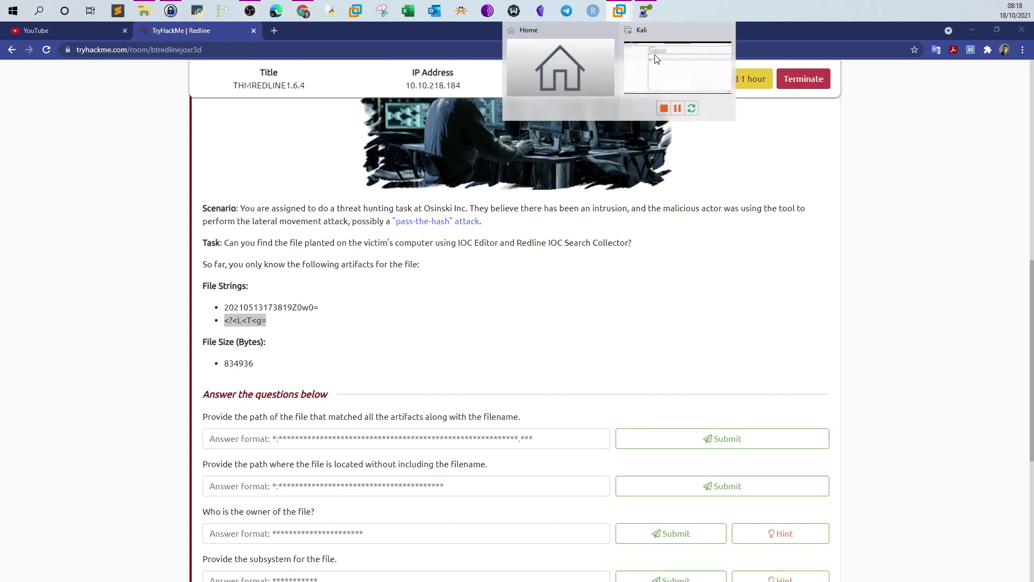
left_click(648, 44)
right_click(257, 248)
mouse_move(271, 254)
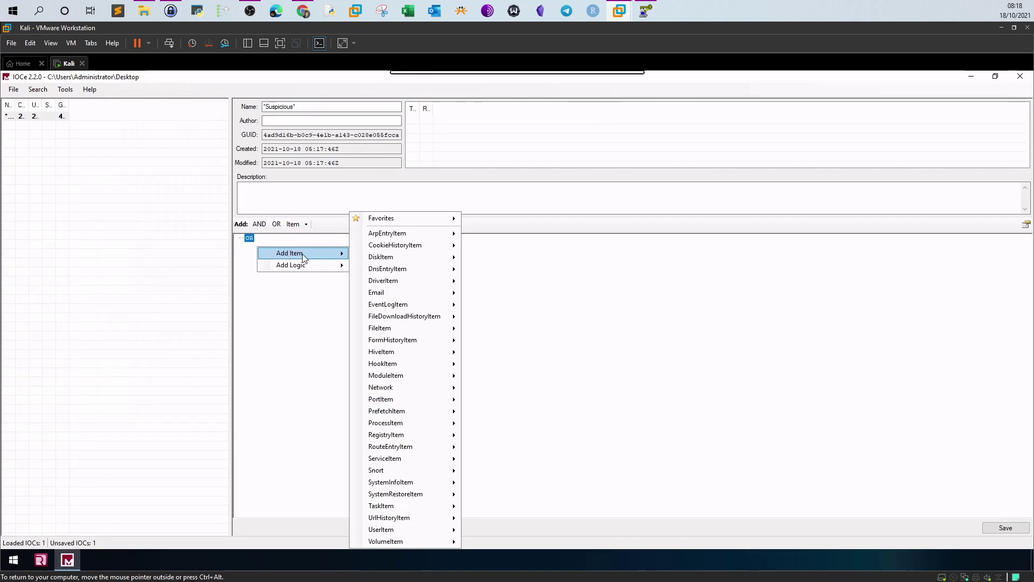
mouse_move(410, 329)
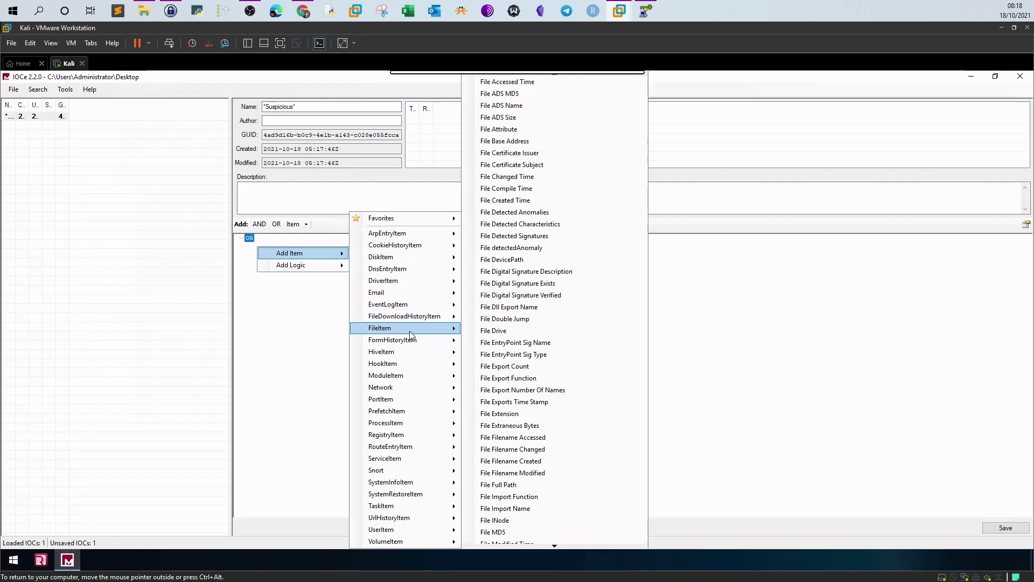
mouse_move(555, 545)
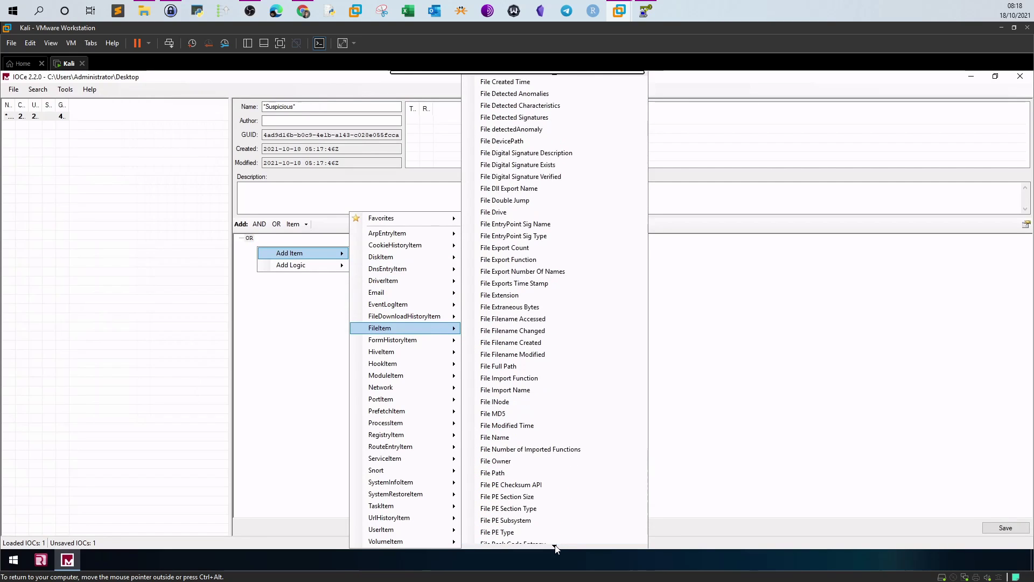
left_click(554, 543)
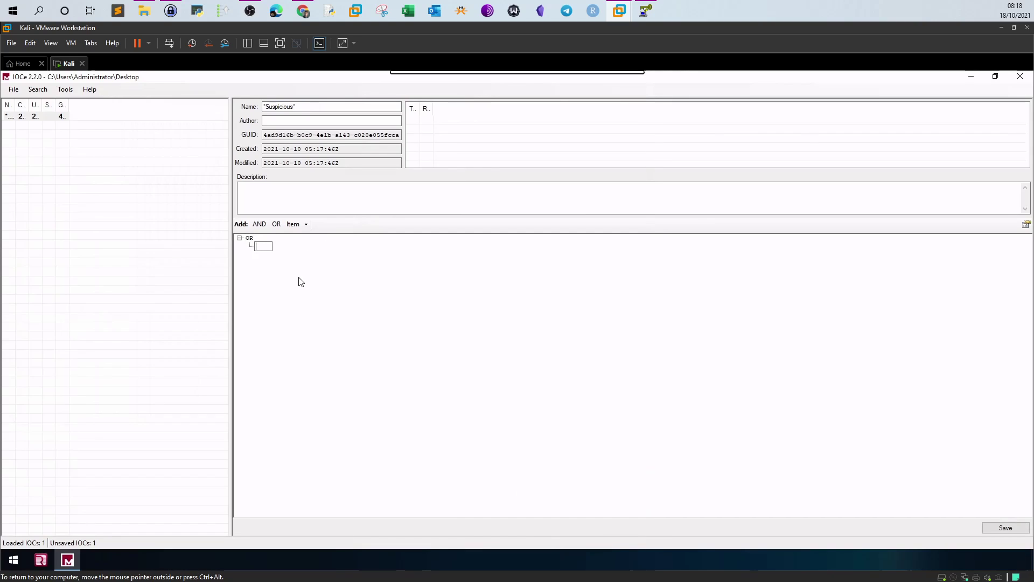
key("Delete")
Add a File Strings item from the FileItem category under the indicator's root OR operator
right_click(250, 238)
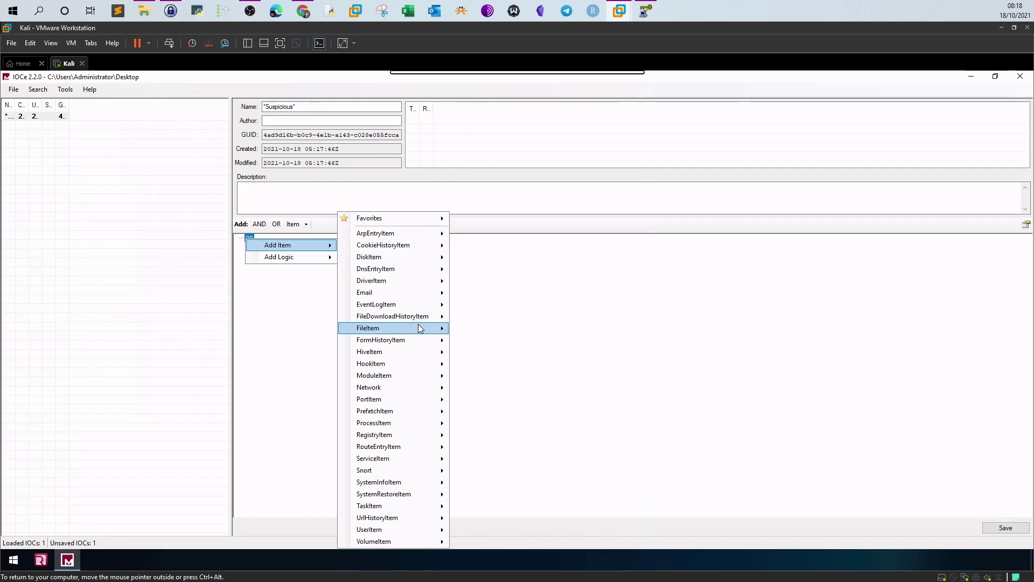
mouse_move(543, 548)
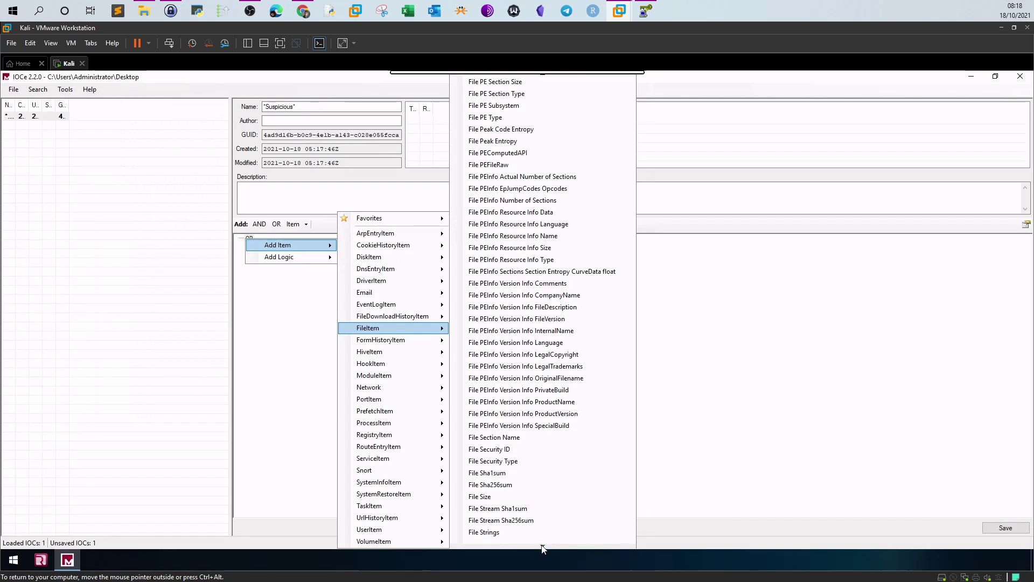
left_click(500, 533)
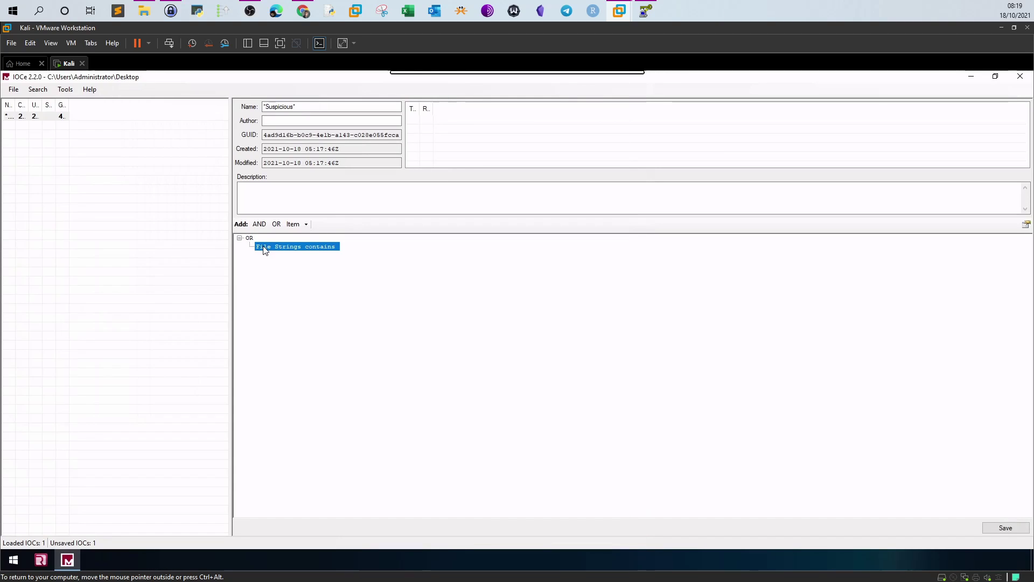
left_click(303, 11)
left_click(274, 307)
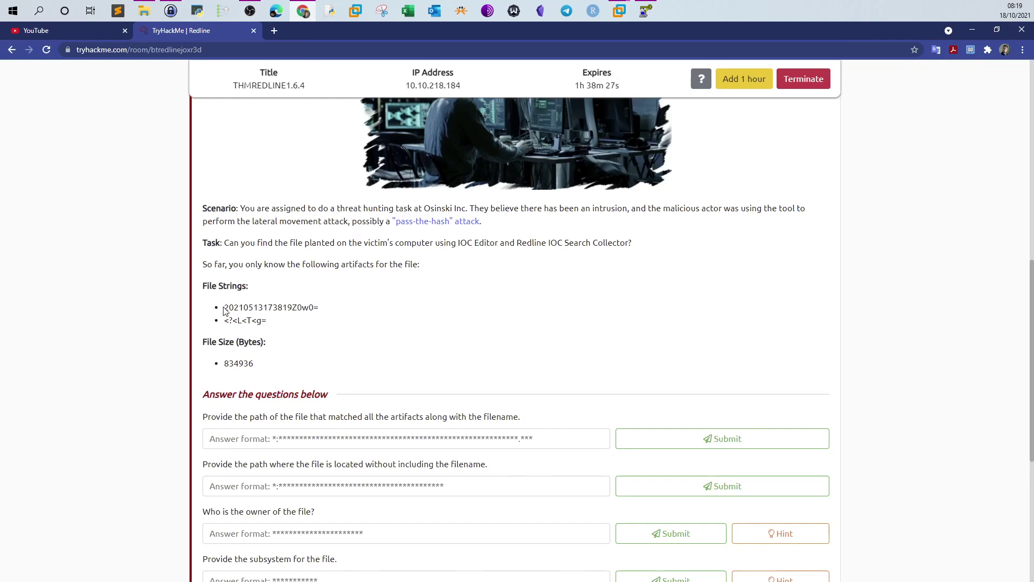
left_click_drag(226, 308, 325, 309)
right_click(304, 307)
left_click(323, 313)
mouse_move(620, 10)
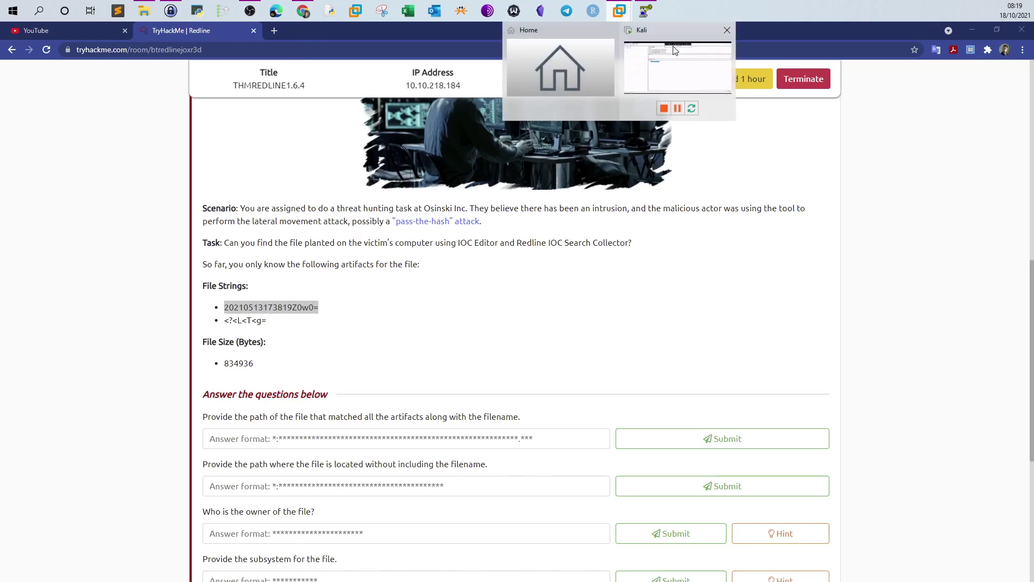
left_click(675, 50)
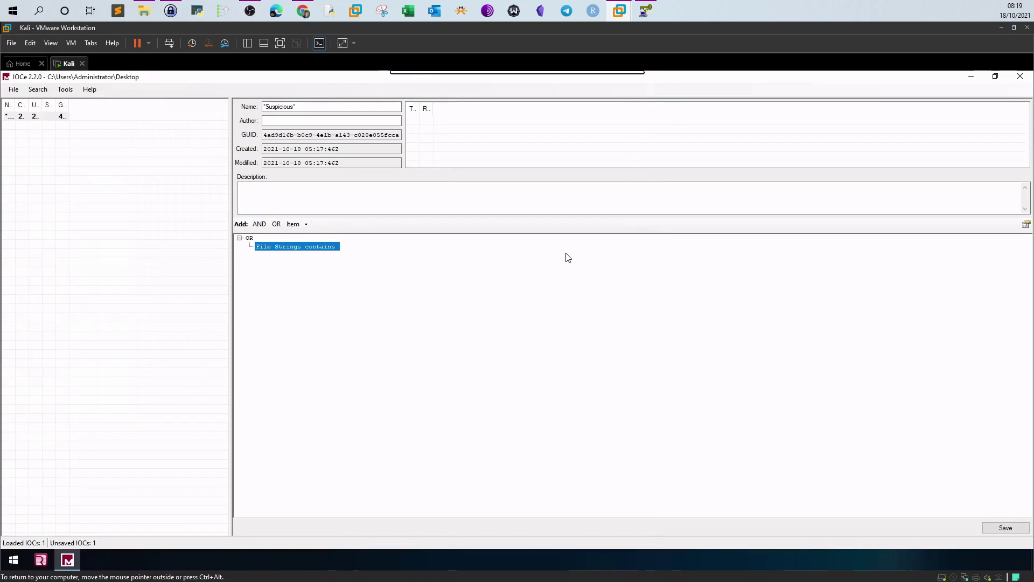
left_click(1026, 224)
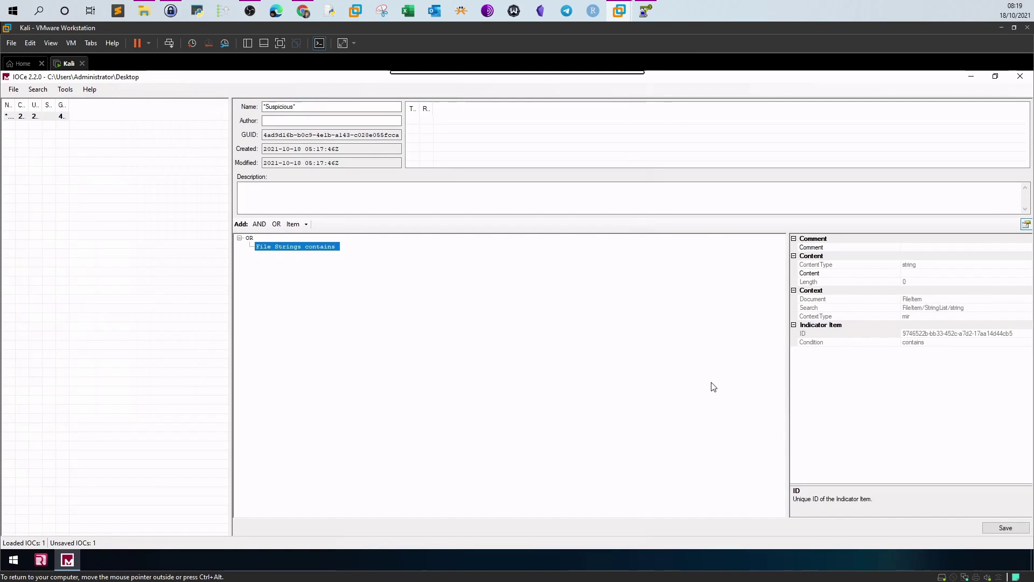
left_click(810, 273)
left_click(933, 274)
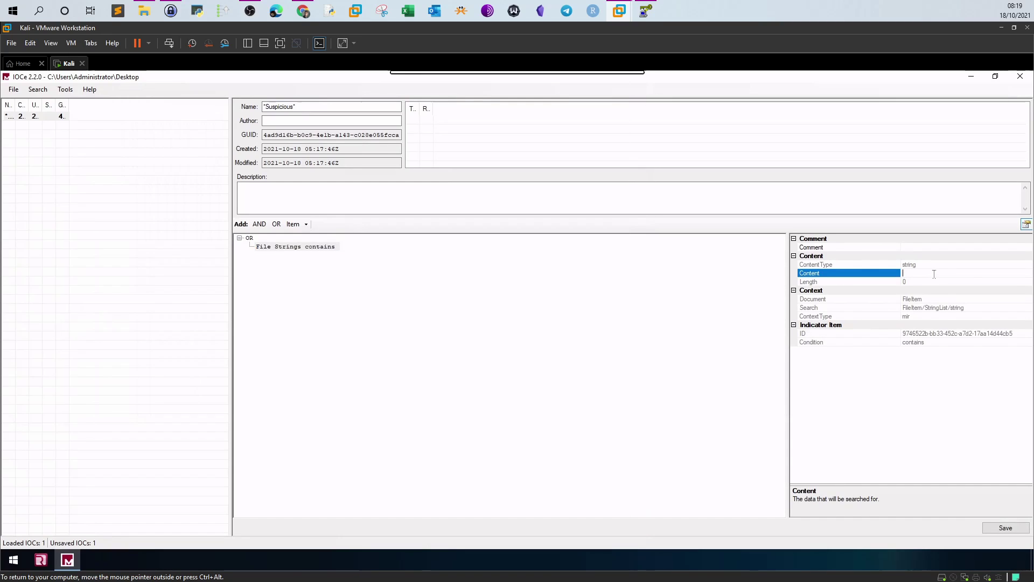
key("ctrl+v")
left_click(1005, 527)
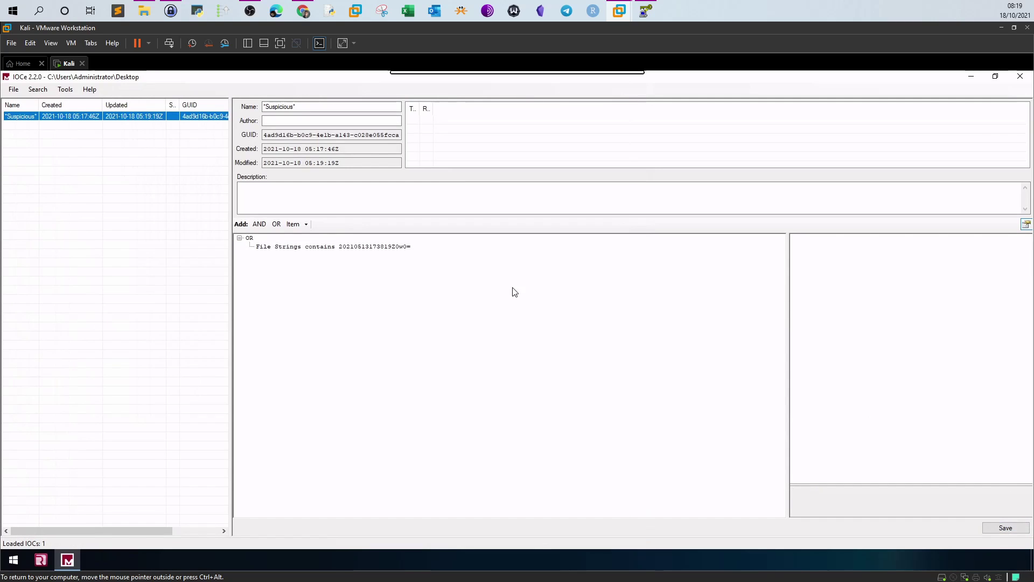
Copy the second file string, <?<L<T<g=, from the TryHackMe page and return to the virtual machine
left_click(303, 11)
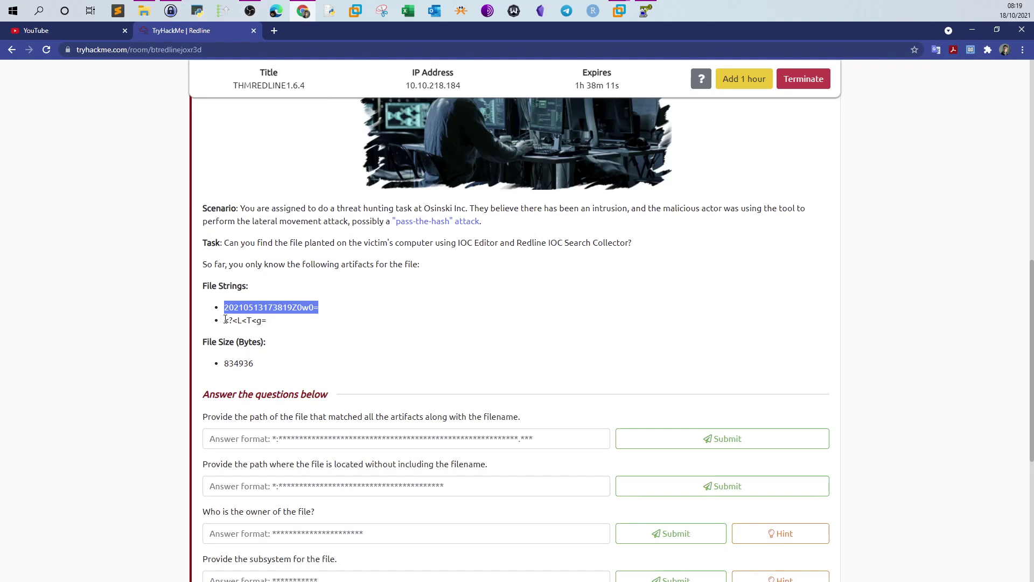
left_click_drag(225, 320, 276, 322)
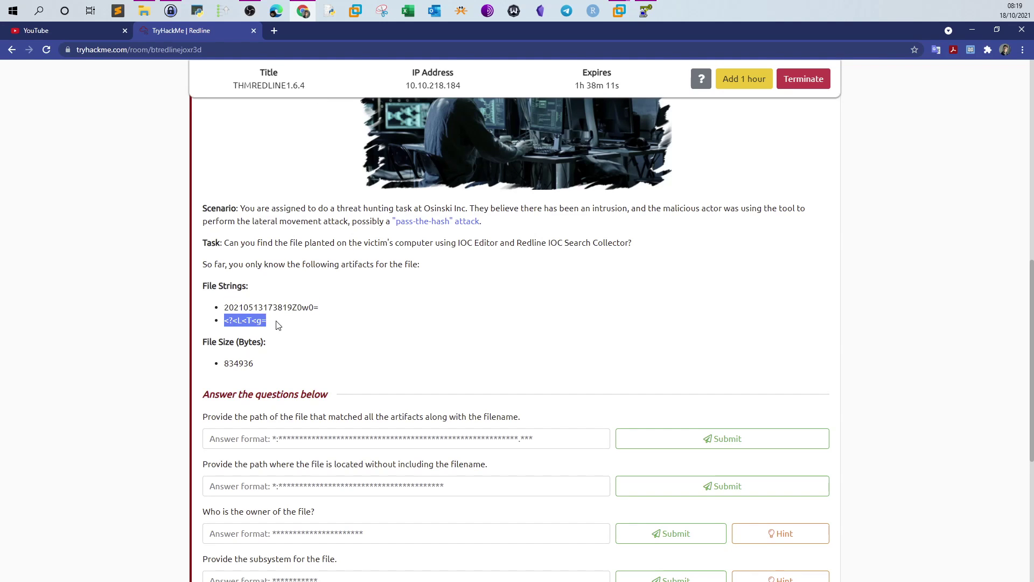
left_click(619, 12)
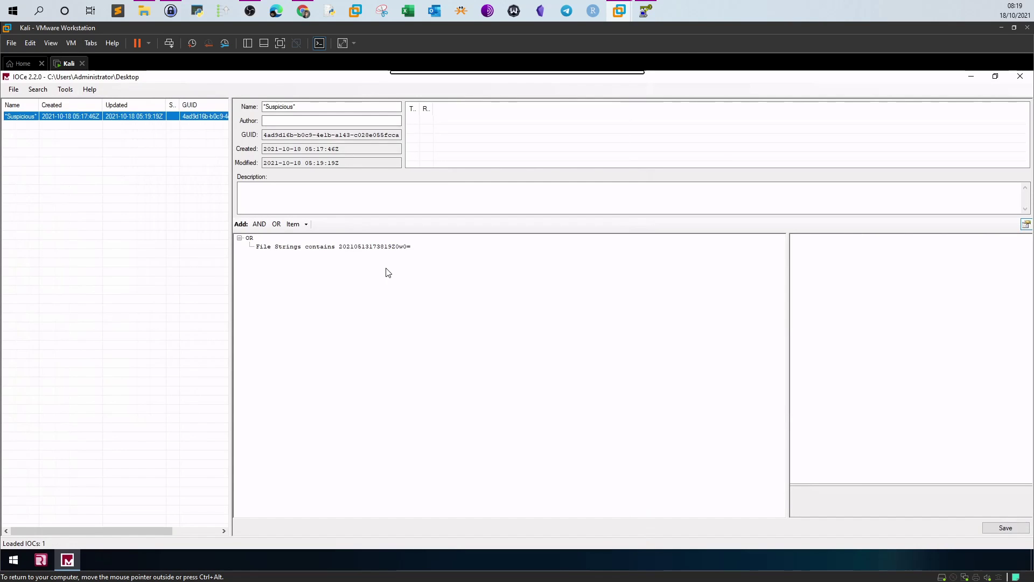
Recheck the first file string on the TryHackMe page against the existing File Strings item in IOCe
left_click(304, 10)
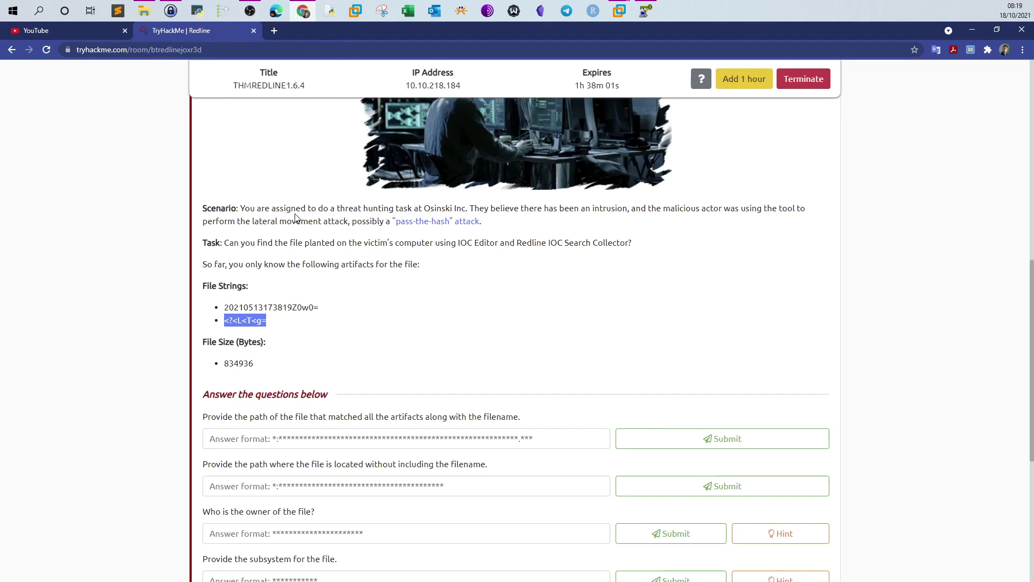
left_click_drag(328, 313, 224, 308)
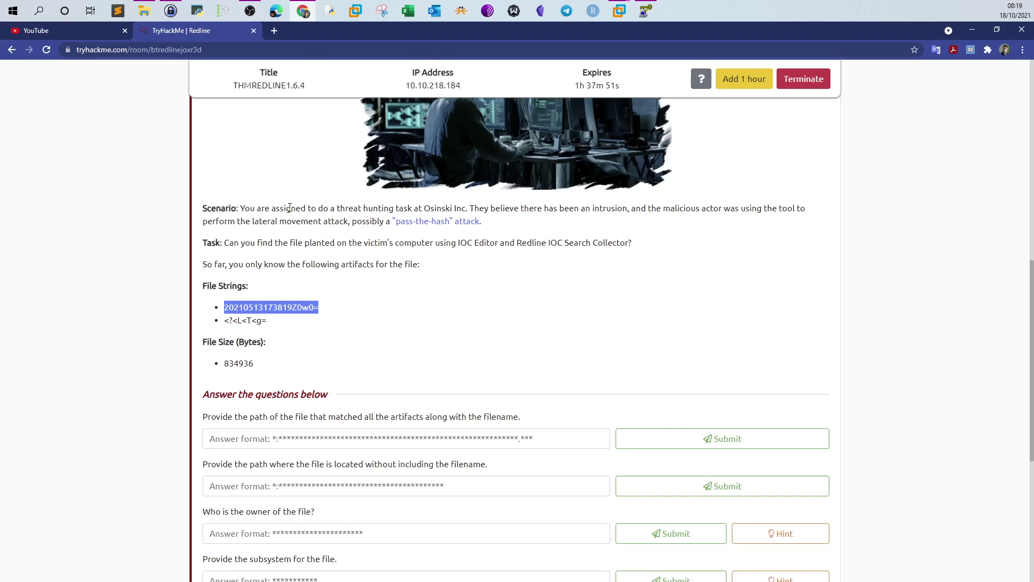
key("alt+Tab")
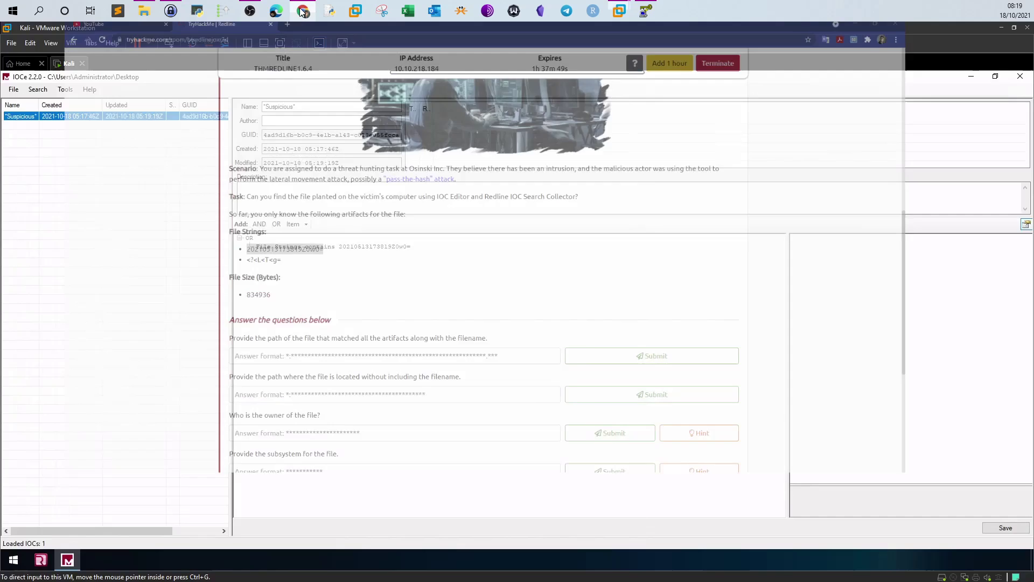
right_click(321, 246)
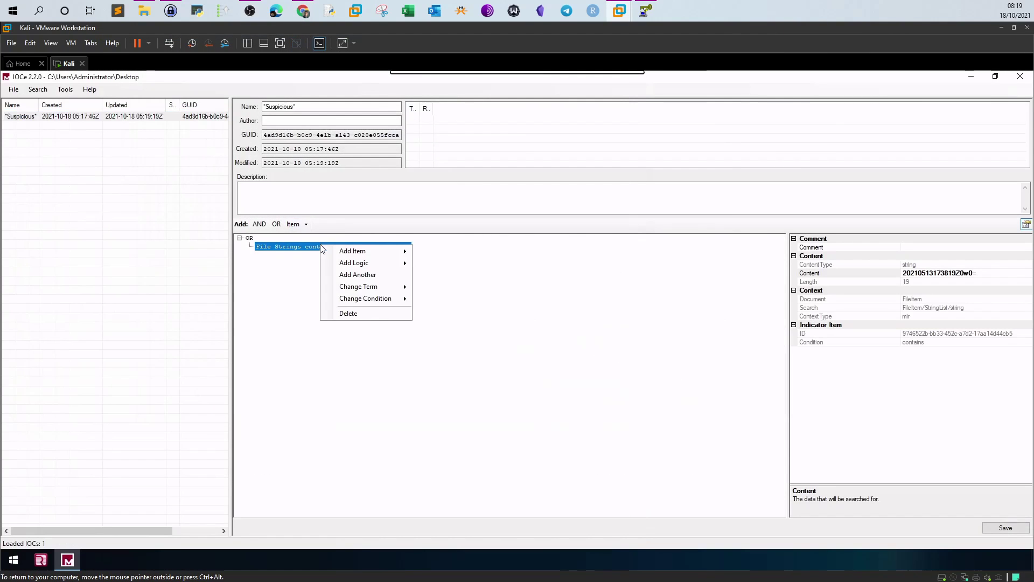
left_click(299, 259)
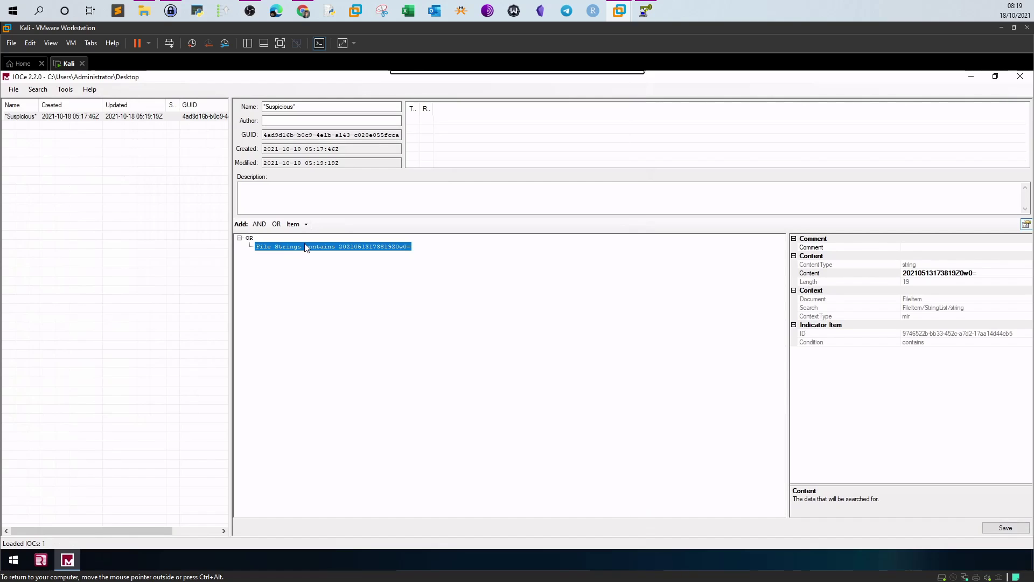
Add a nested OR operator to the indicator and place a File Strings item from the FileItem category inside it
left_click(276, 224)
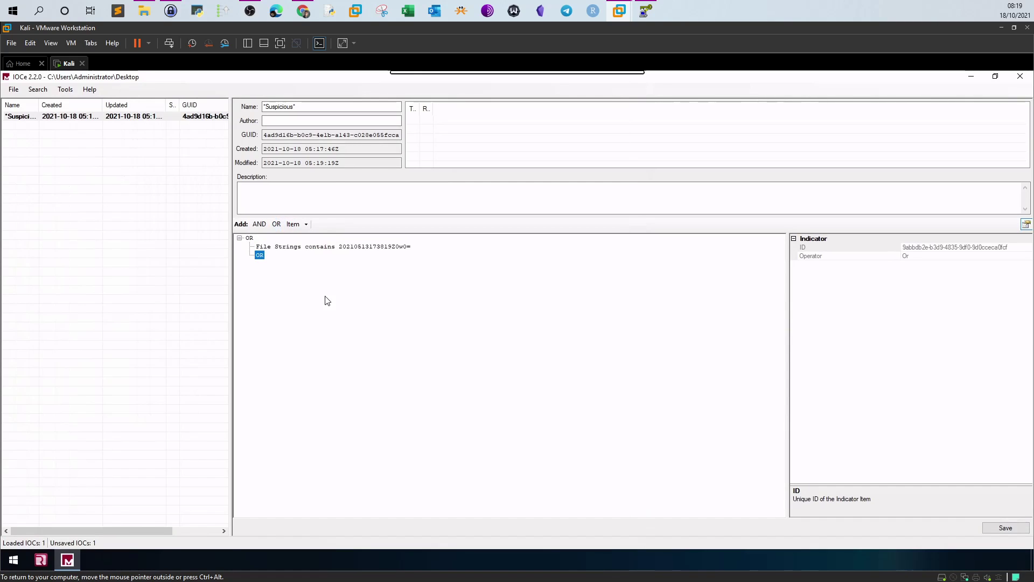
right_click(261, 256)
mouse_move(286, 264)
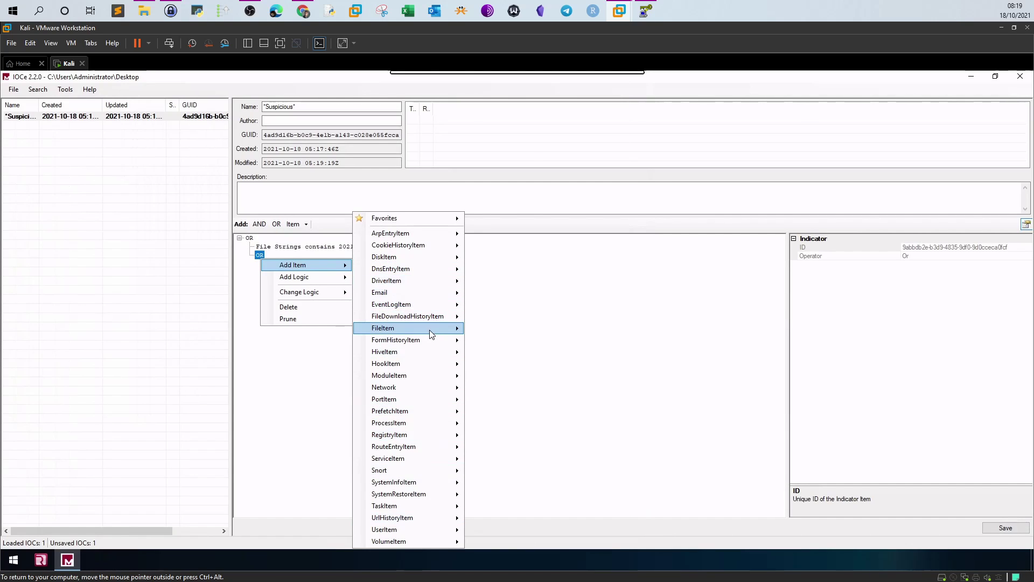
mouse_move(409, 327)
mouse_move(557, 548)
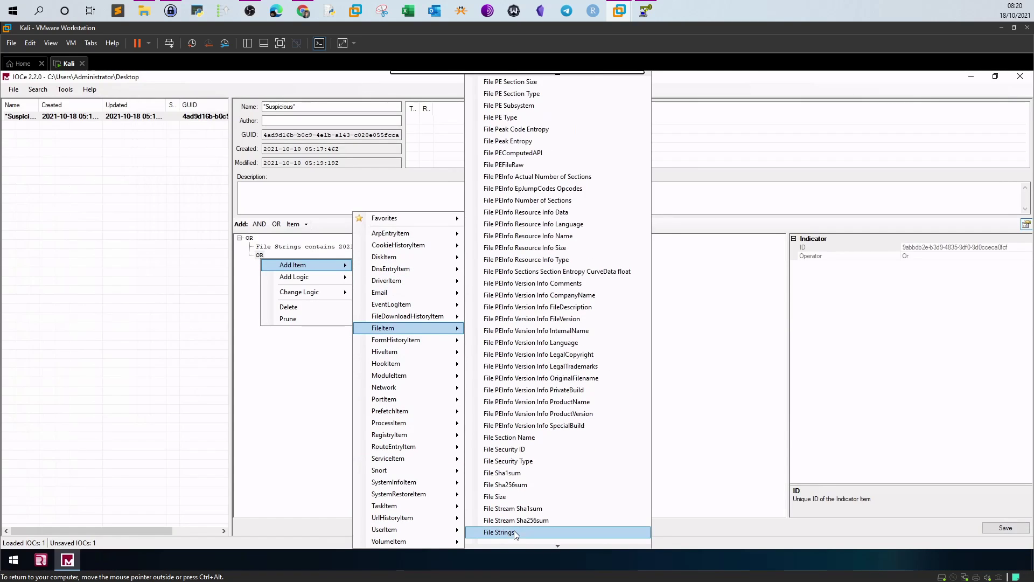
left_click(525, 531)
Set the nested File Strings item's content to <?<L<T<g= and save the indicator
left_click(299, 267)
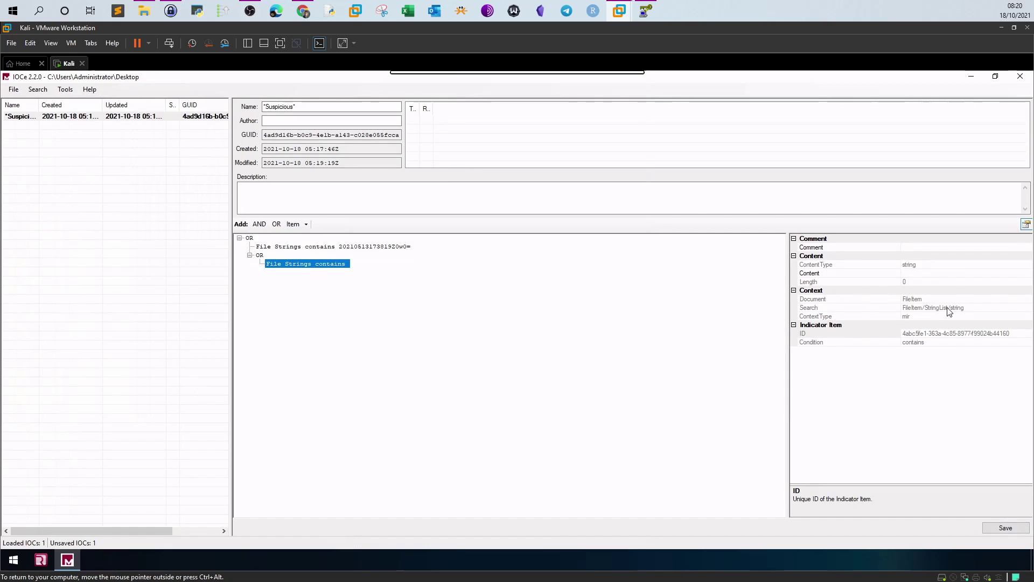
left_click(918, 274)
type("<?<L<T<g=")
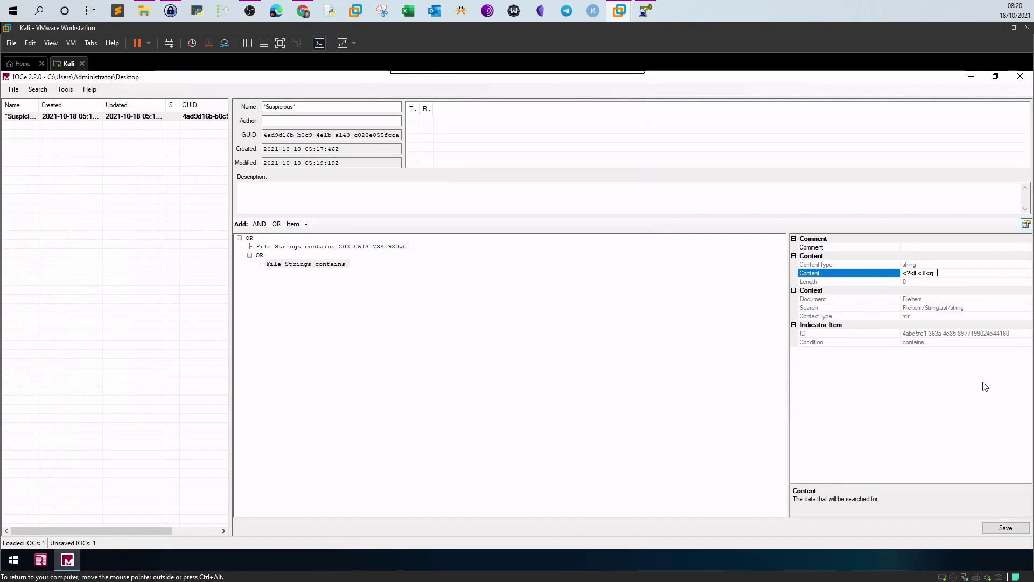
left_click(1003, 527)
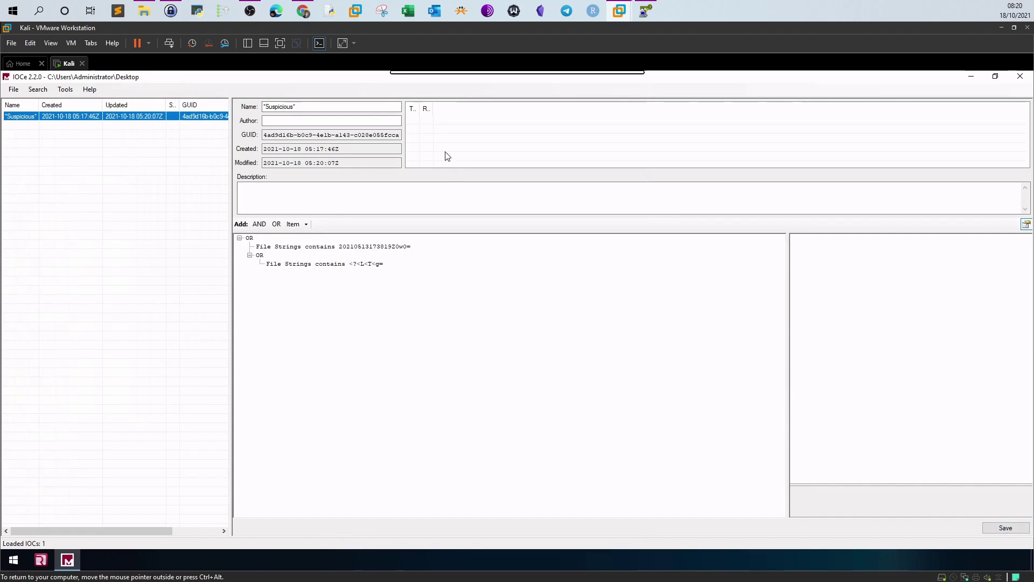
Copy the file size 834936 from the Task 6 artifacts on the TryHackMe page
left_click(304, 10)
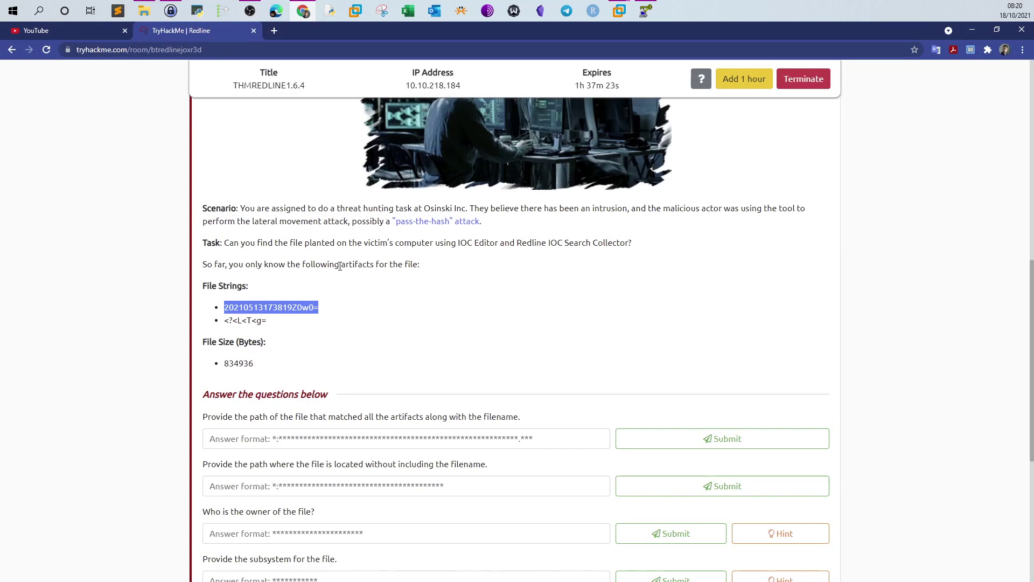
left_click_drag(200, 348, 233, 357)
double_click(225, 363)
right_click(237, 361)
left_click(253, 367)
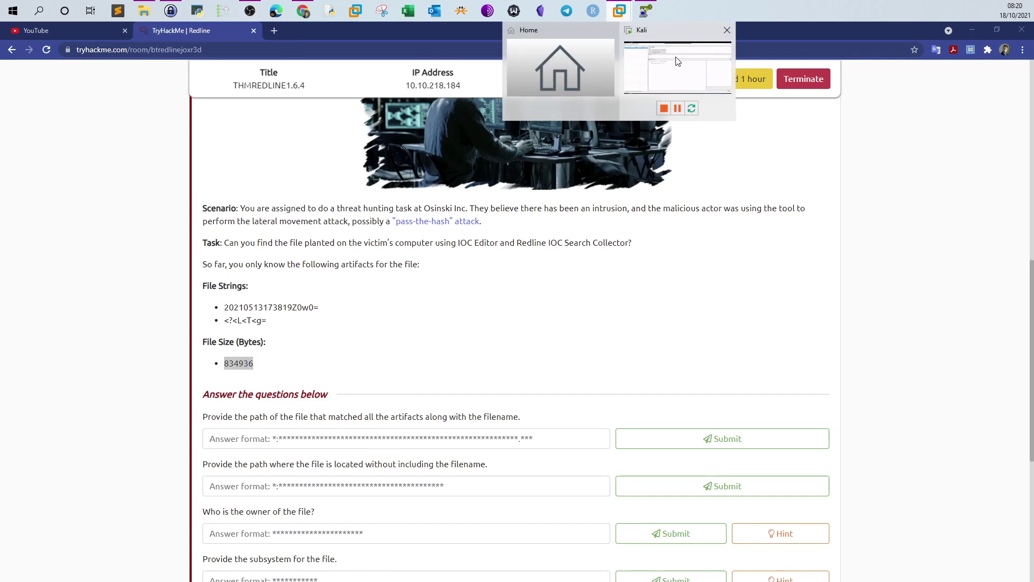
Review the file strings and file size artifacts on the TryHackMe page against the indicator, and copy the file size 834936
left_click(617, 12)
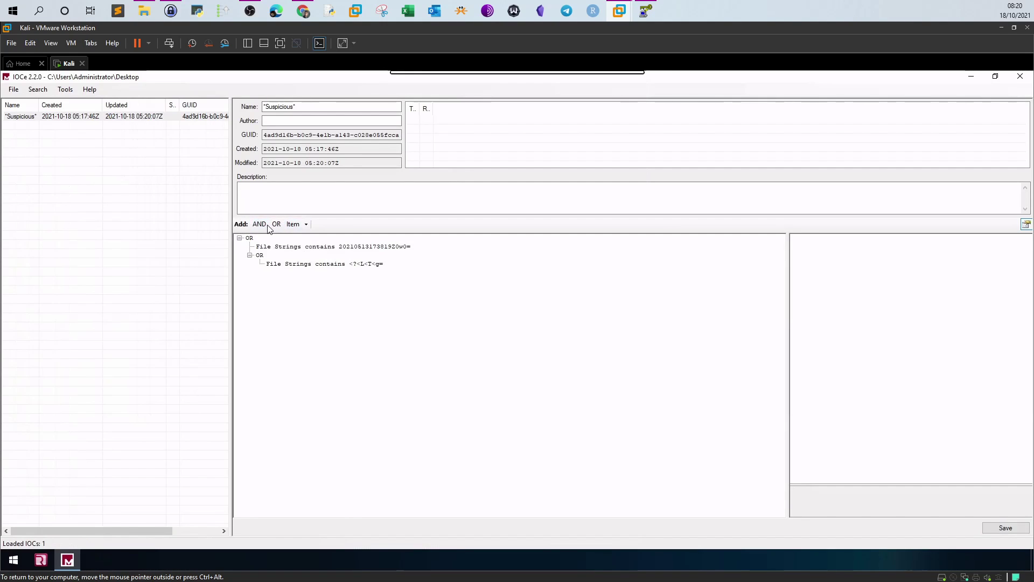
left_click(304, 10)
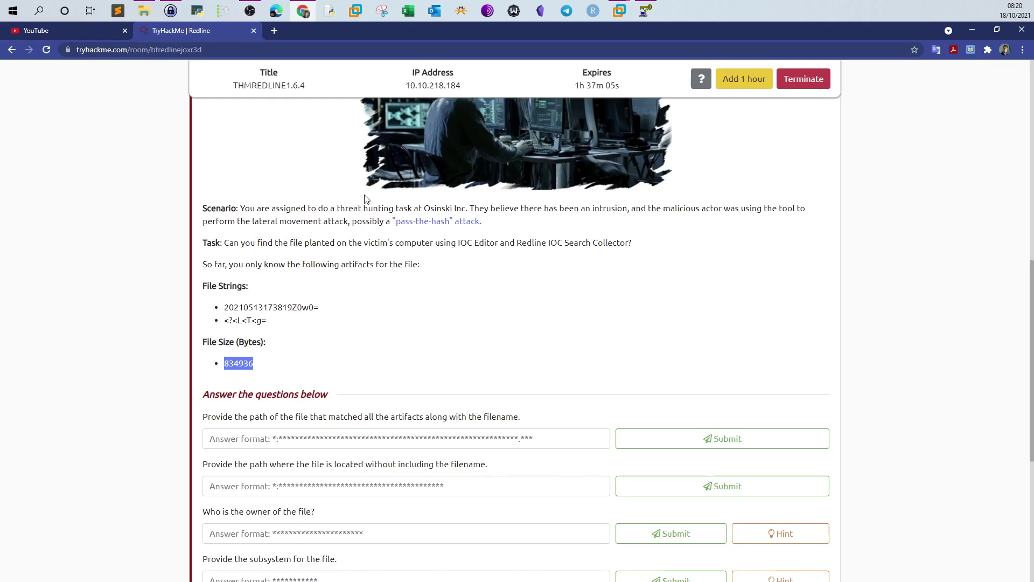
left_click_drag(250, 286, 212, 286)
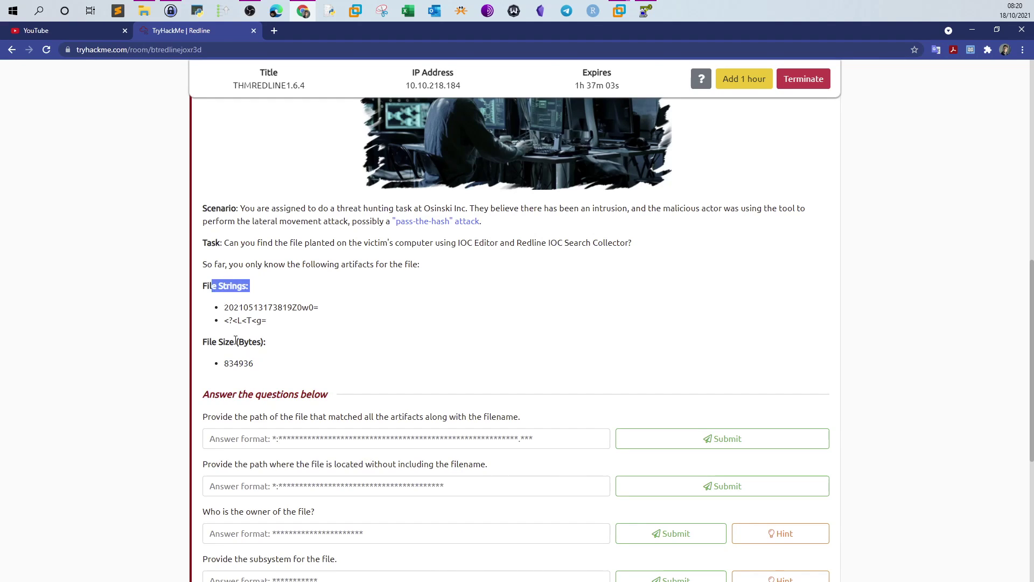
left_click_drag(235, 343, 193, 343)
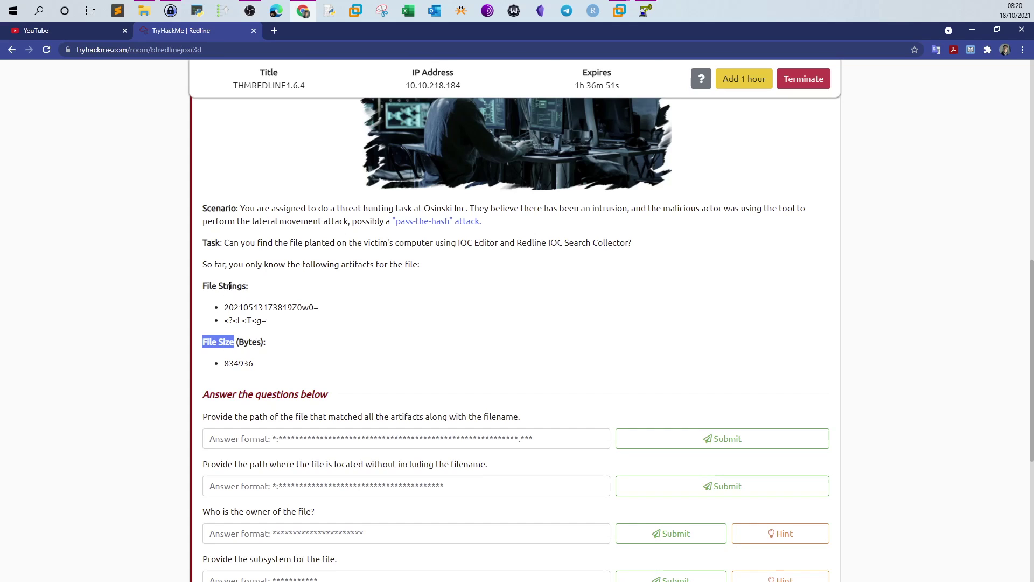
left_click_drag(269, 322, 216, 317)
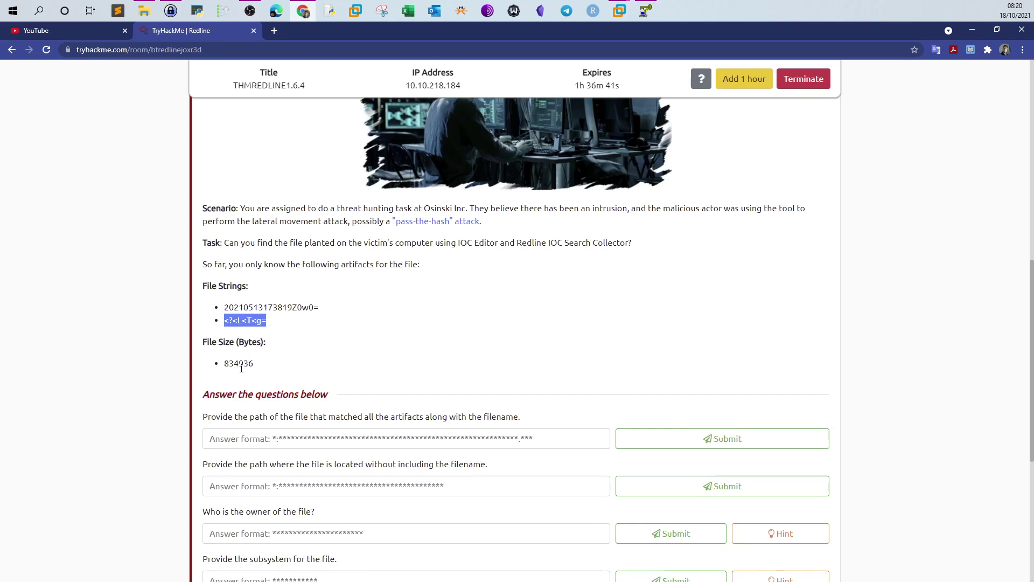
left_click_drag(225, 366, 257, 369)
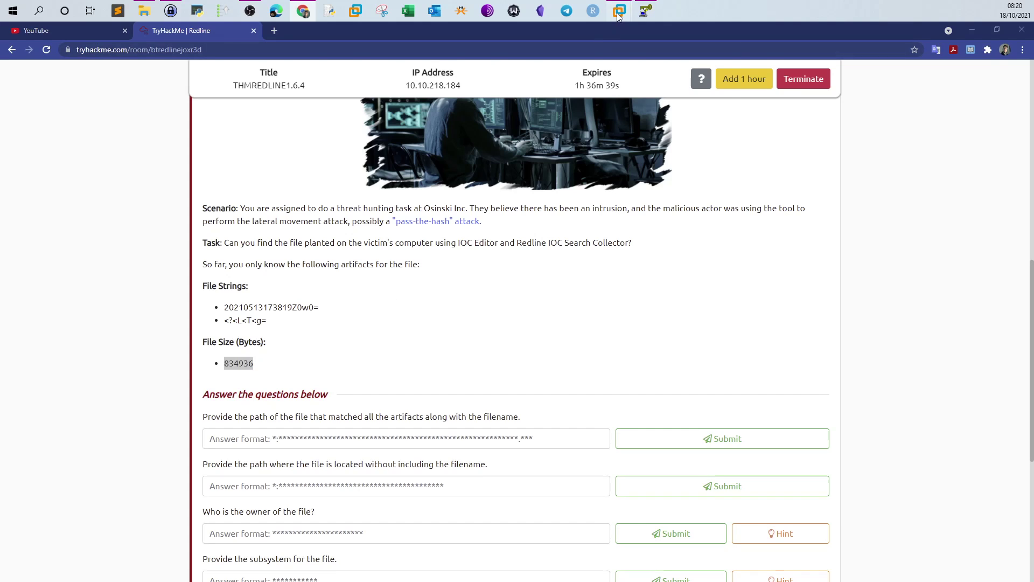
Add an AND operator inside the nested OR in IOCe and place a File Size item under it
left_click(620, 10)
left_click(270, 264)
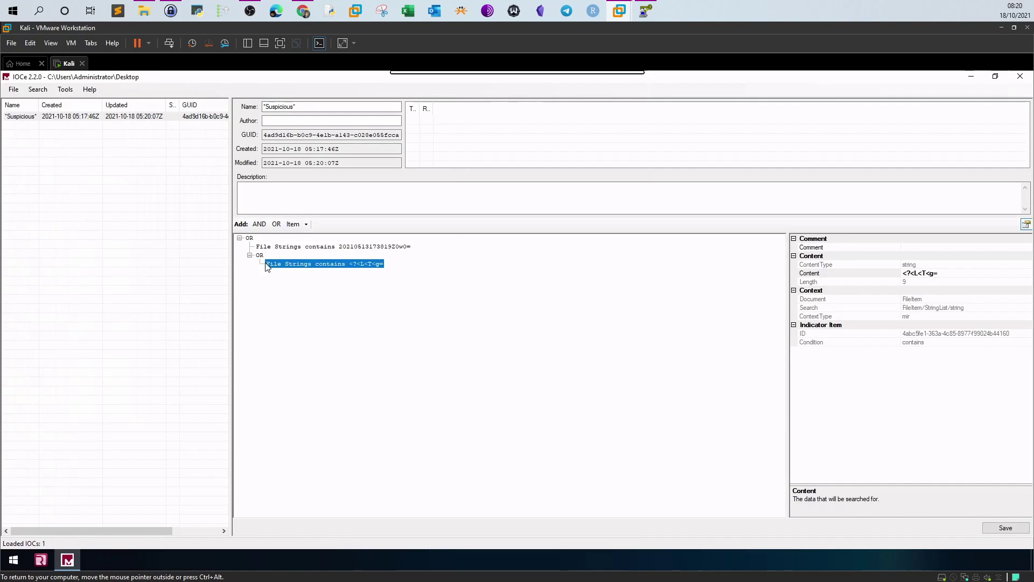
right_click(260, 255)
left_click(251, 262)
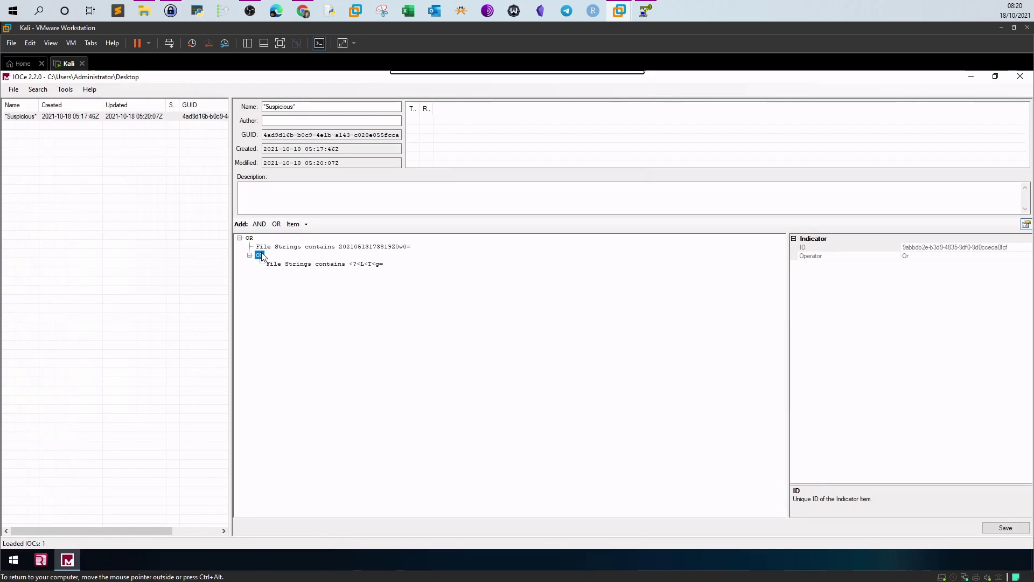
left_click(259, 224)
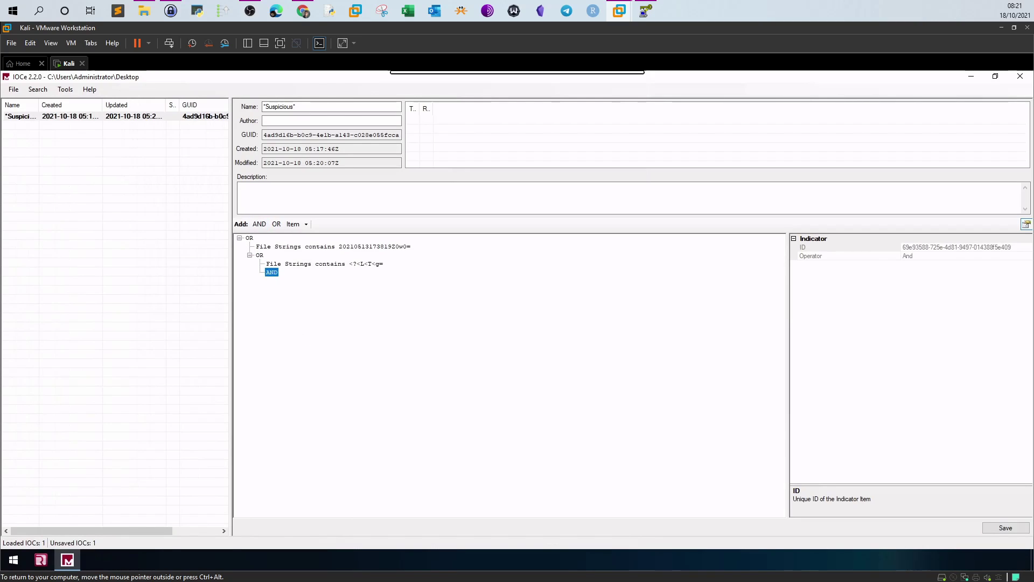
right_click(276, 276)
mouse_move(281, 280)
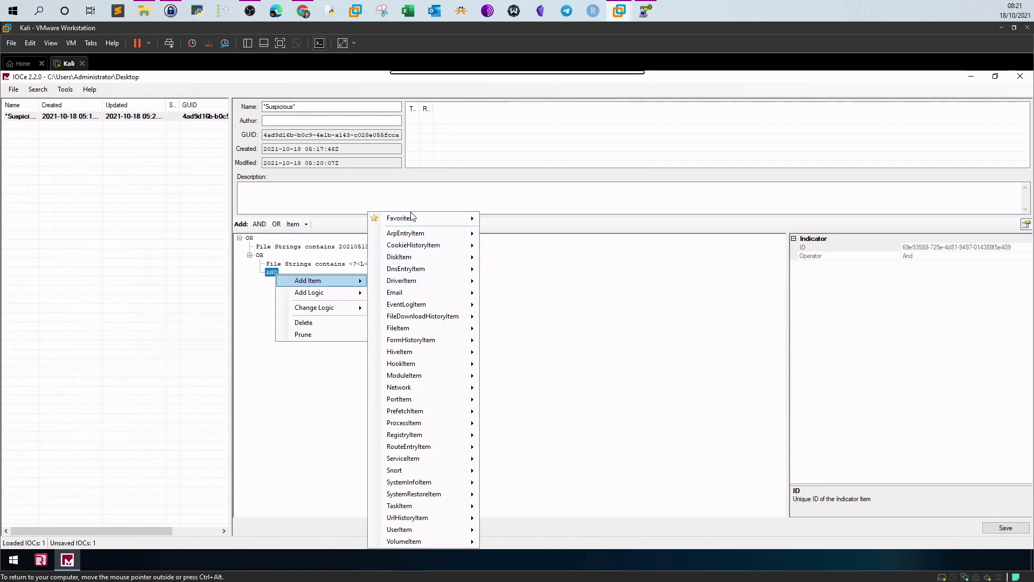
mouse_move(411, 218)
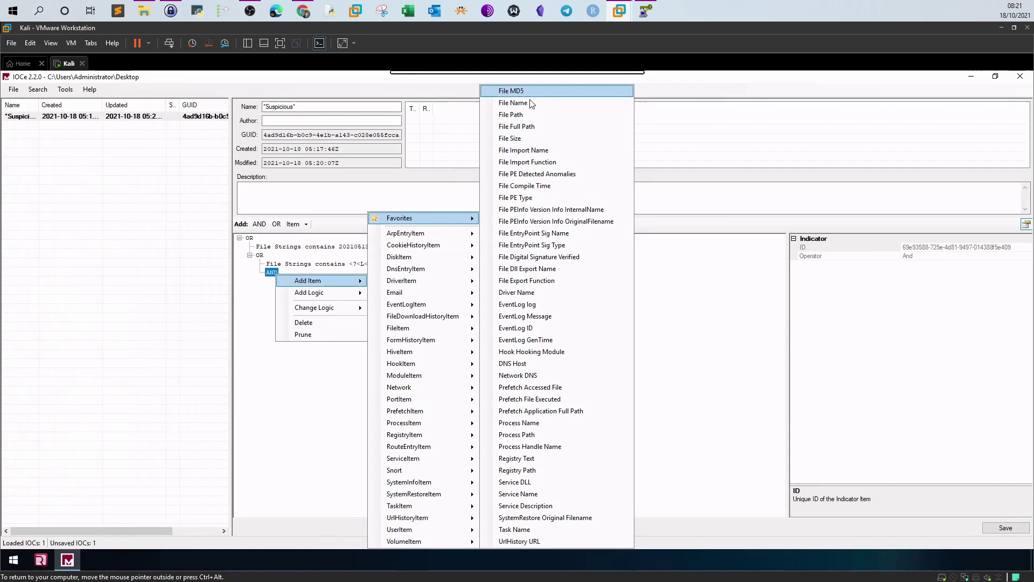
left_click(512, 138)
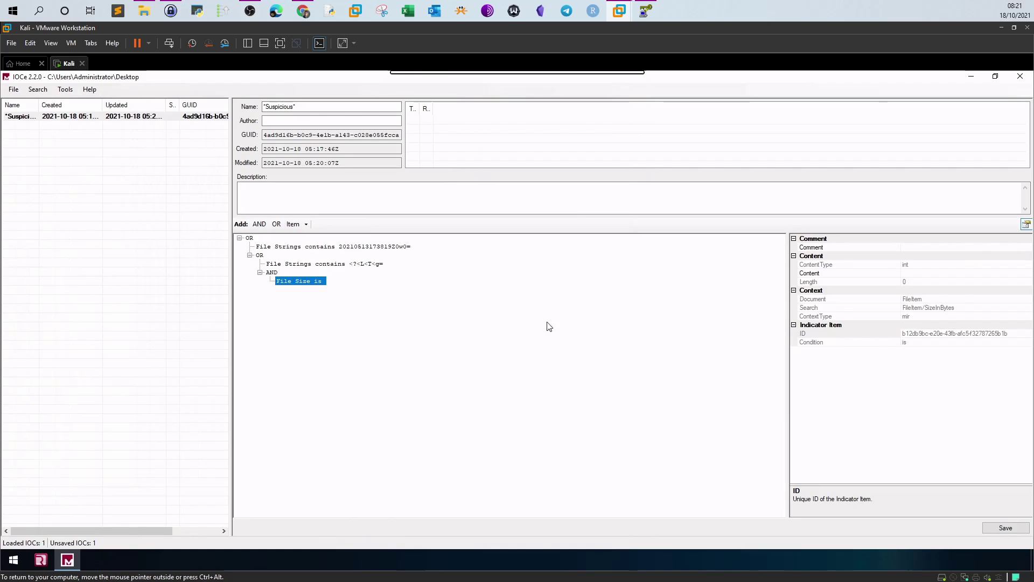
Set the File Size item's content to 834936, save the "Suspicious" indicator and close IOCe
left_click(920, 273)
type("1000000")
left_click(1003, 527)
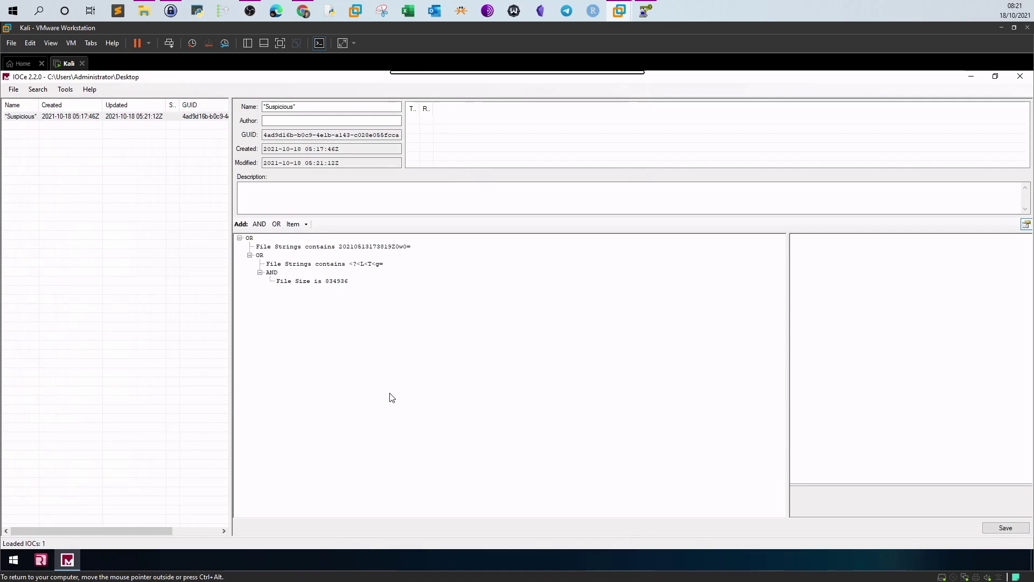
left_click(14, 90)
left_click(31, 128)
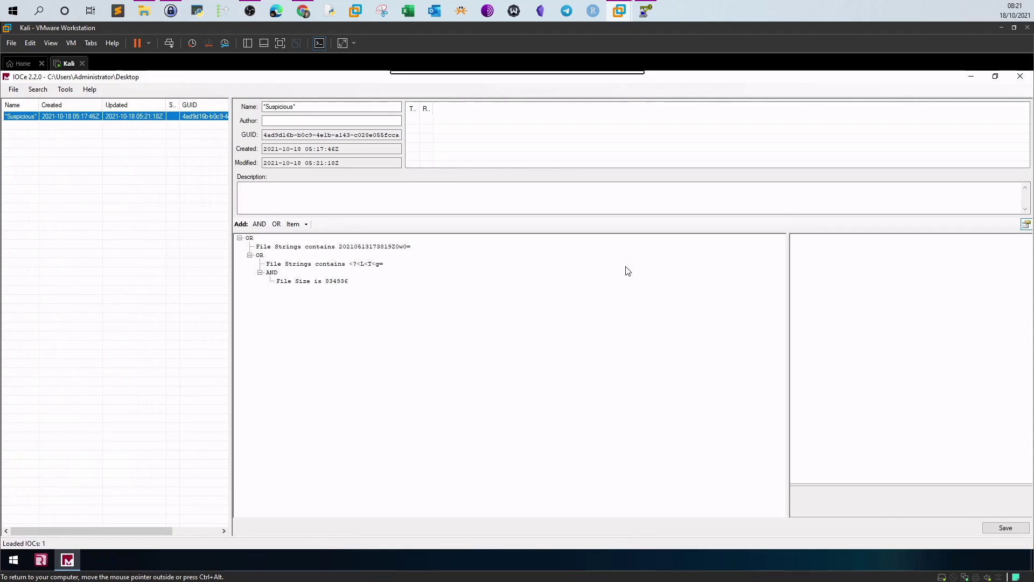
left_click(1019, 78)
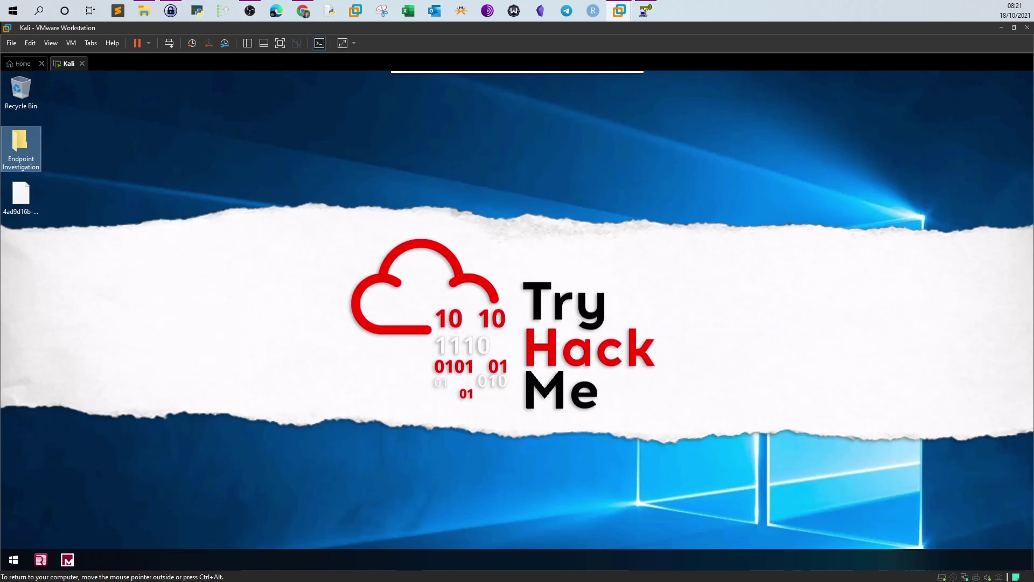
Check the saved indicator file on the desktop and start creating an IOC Search Collector in Redline
left_click(21, 197)
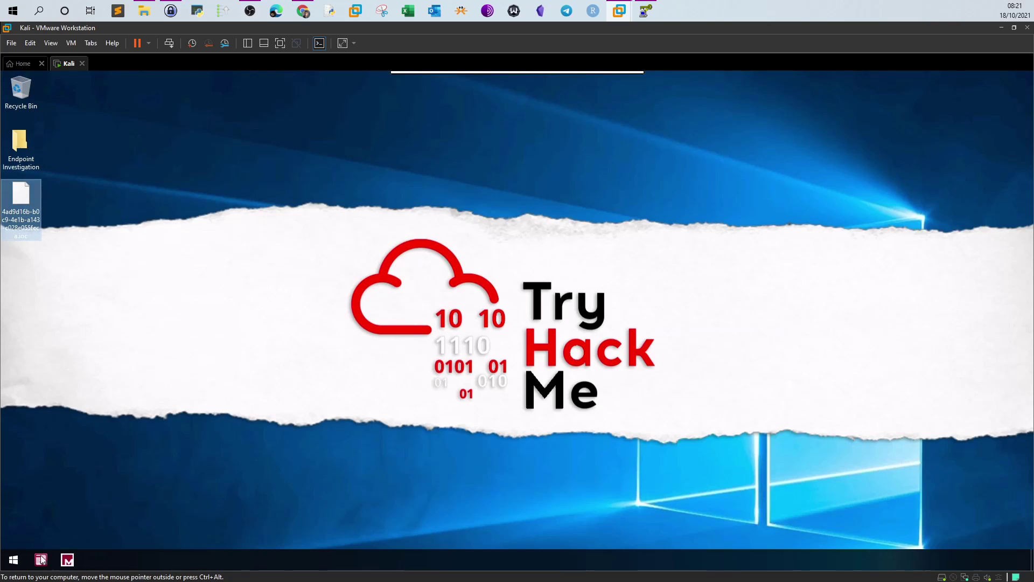
left_click(84, 512)
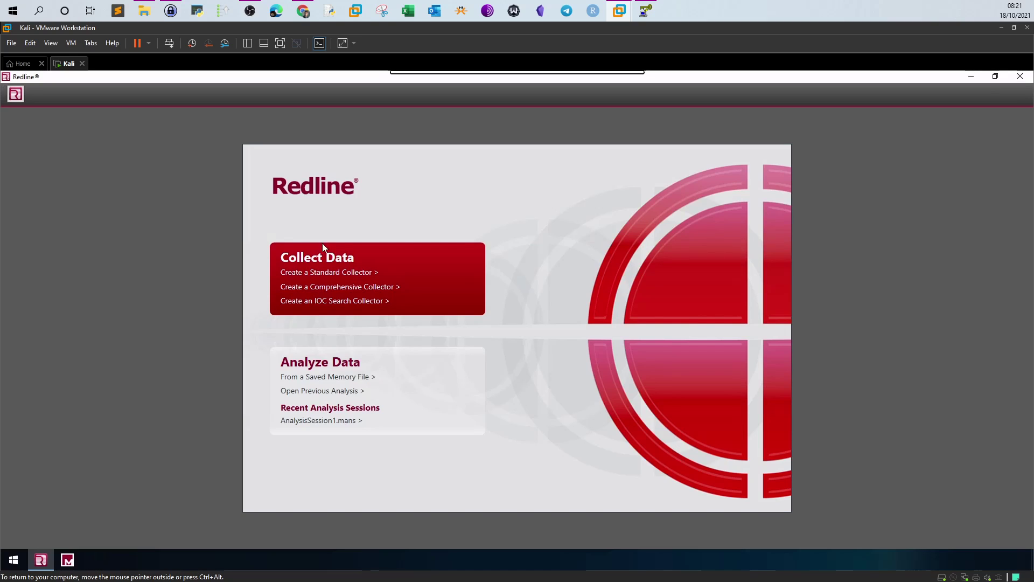
mouse_move(323, 305)
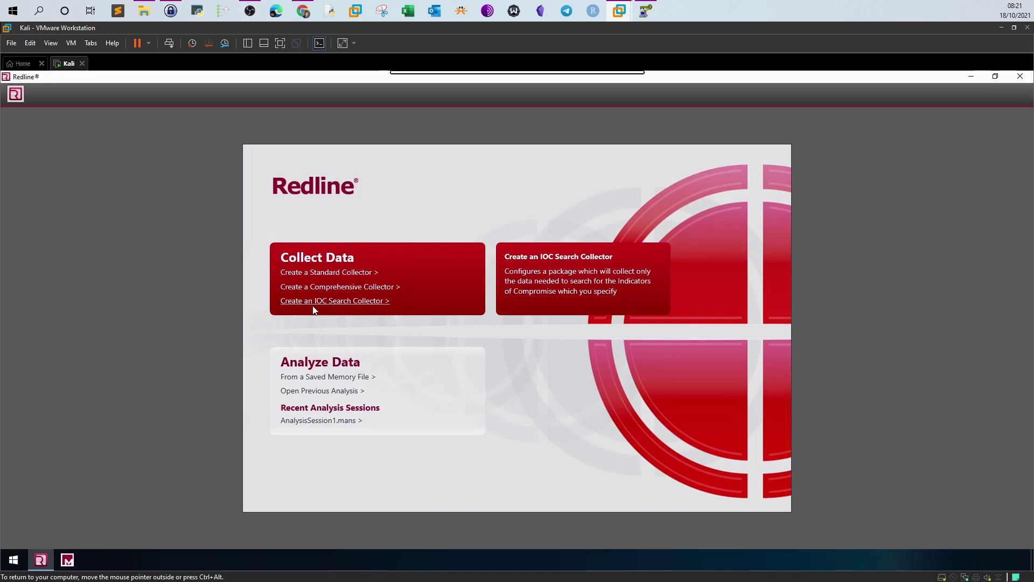
left_click(549, 305)
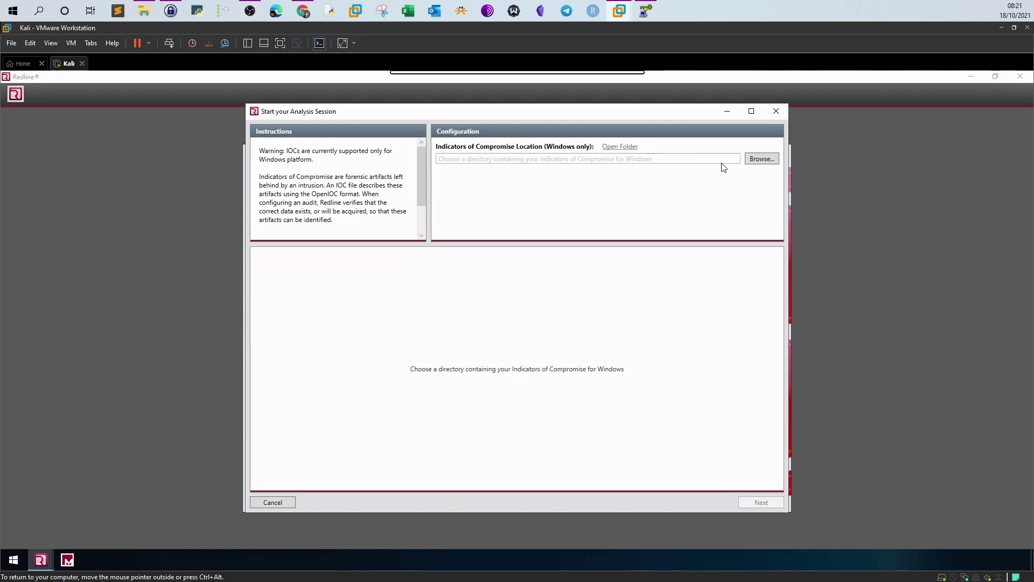
left_click(763, 161)
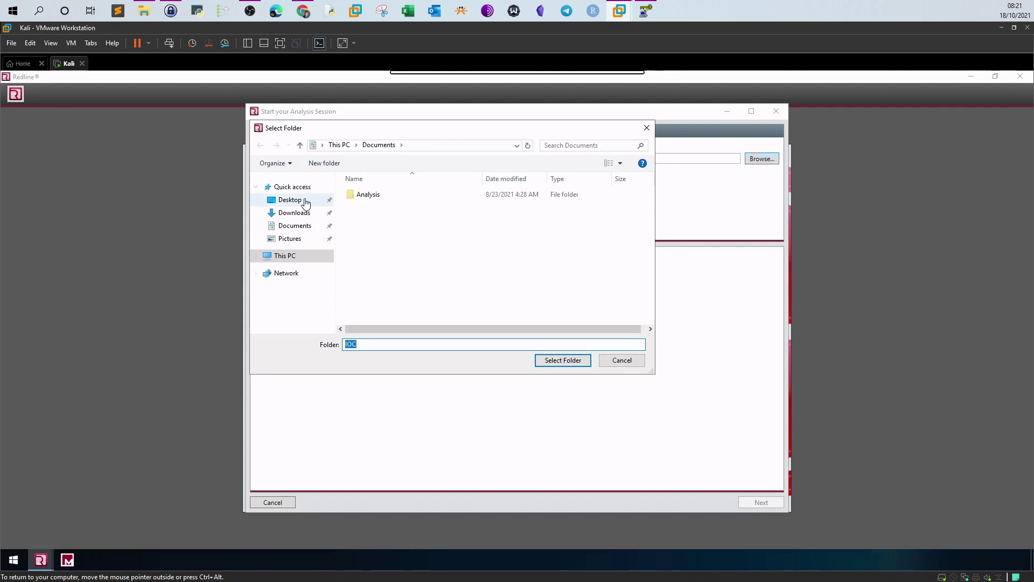
left_click(299, 201)
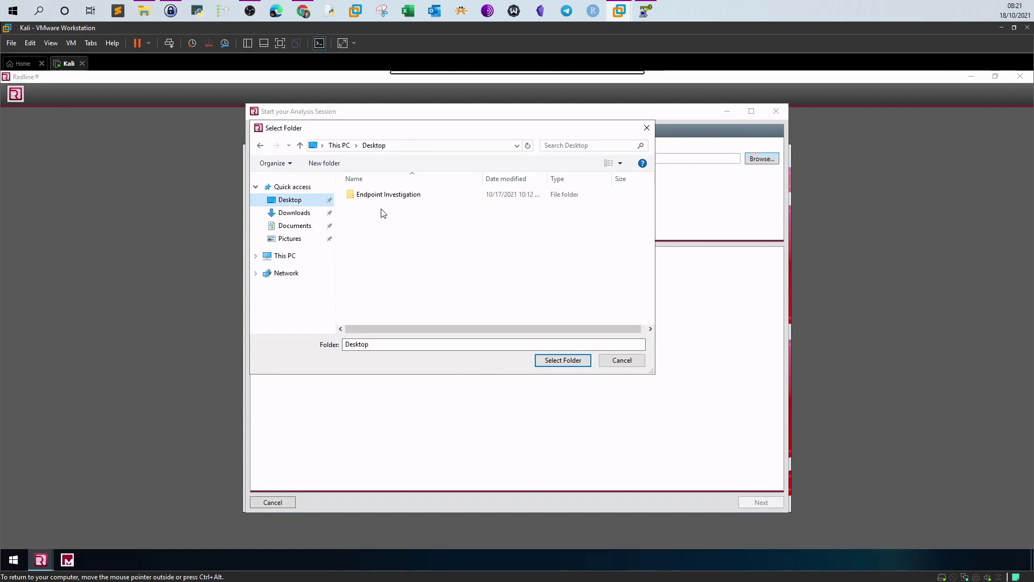
left_click(621, 360)
Use the Desktop folder as the Indicators of Compromise location, tick all indicators and continue to the script configuration
left_click(755, 160)
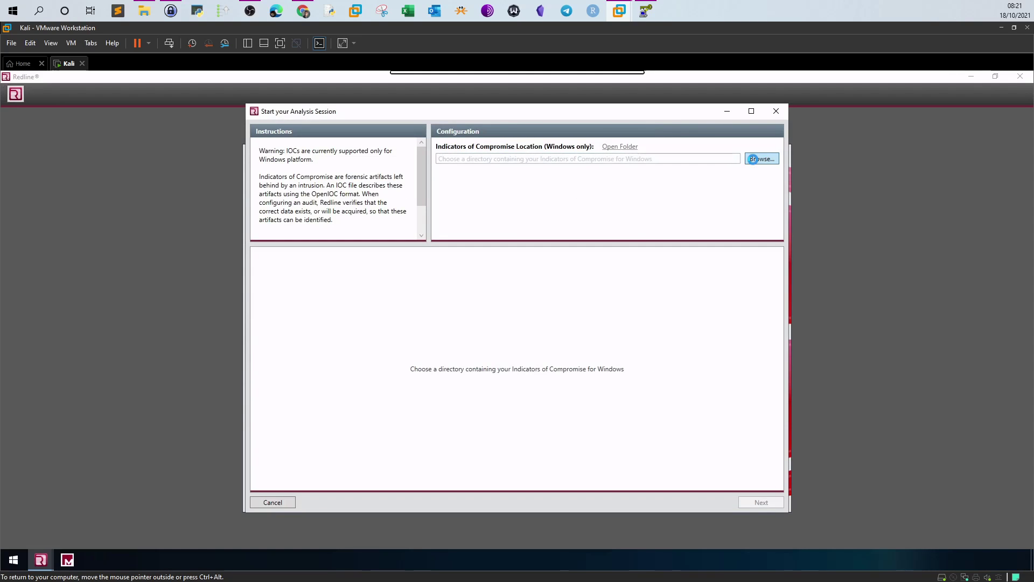
left_click(291, 200)
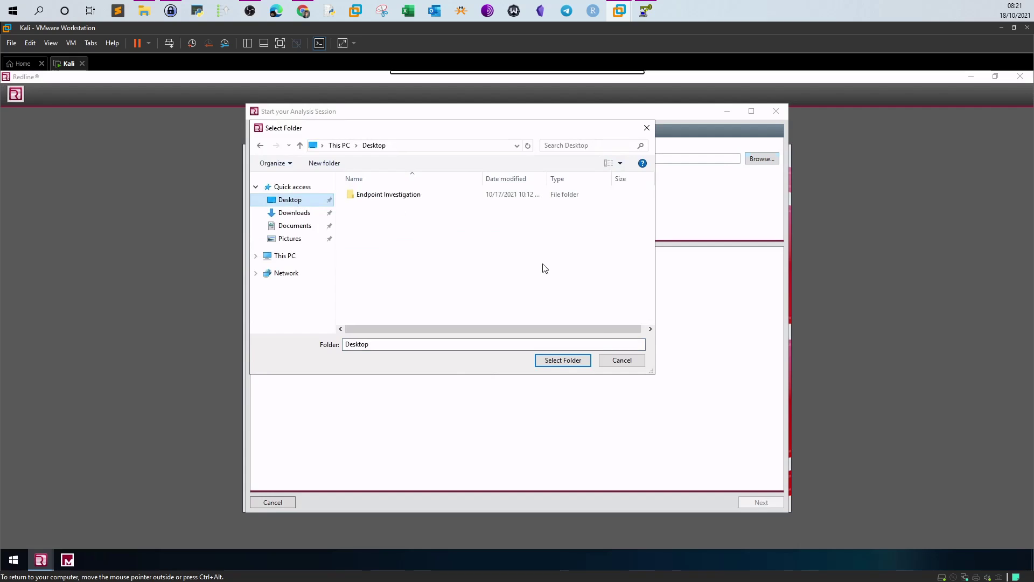
left_click(567, 362)
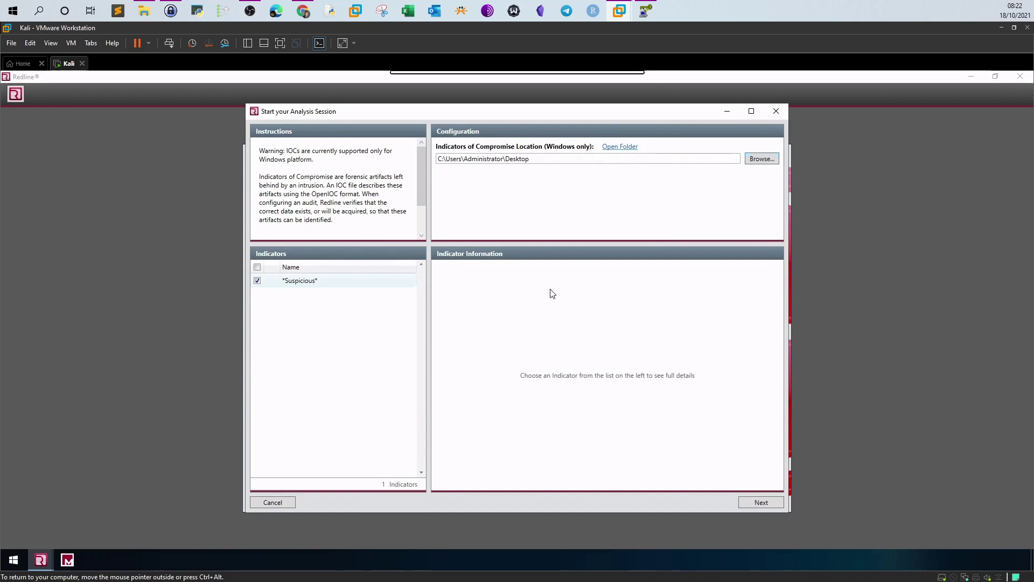
left_click(309, 282)
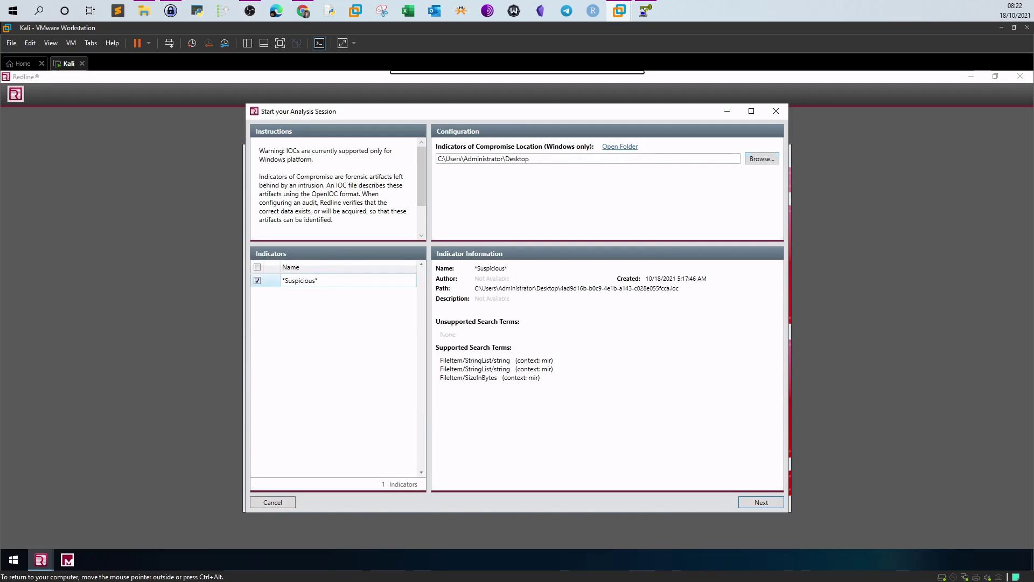
left_click(258, 266)
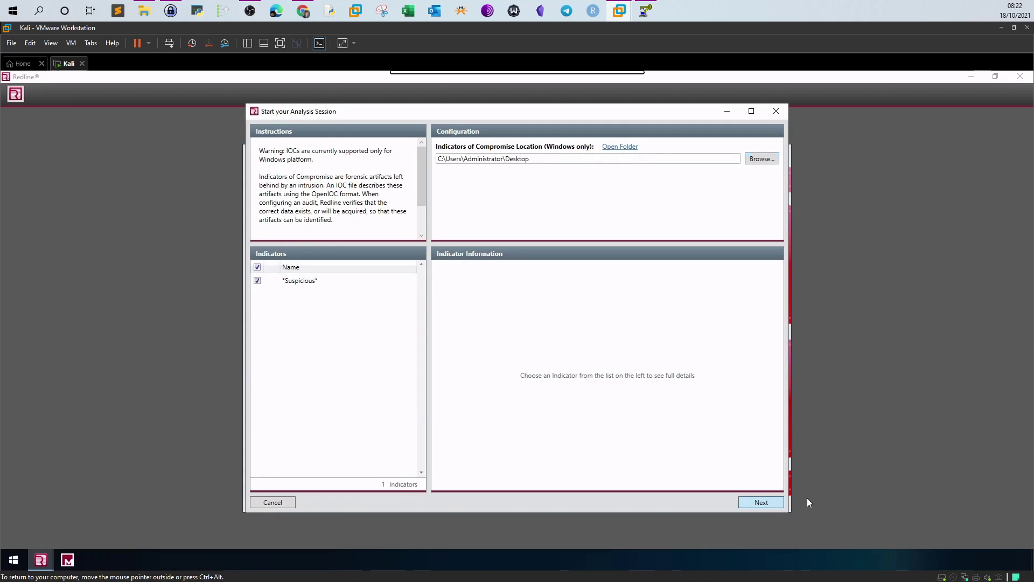
left_click(761, 502)
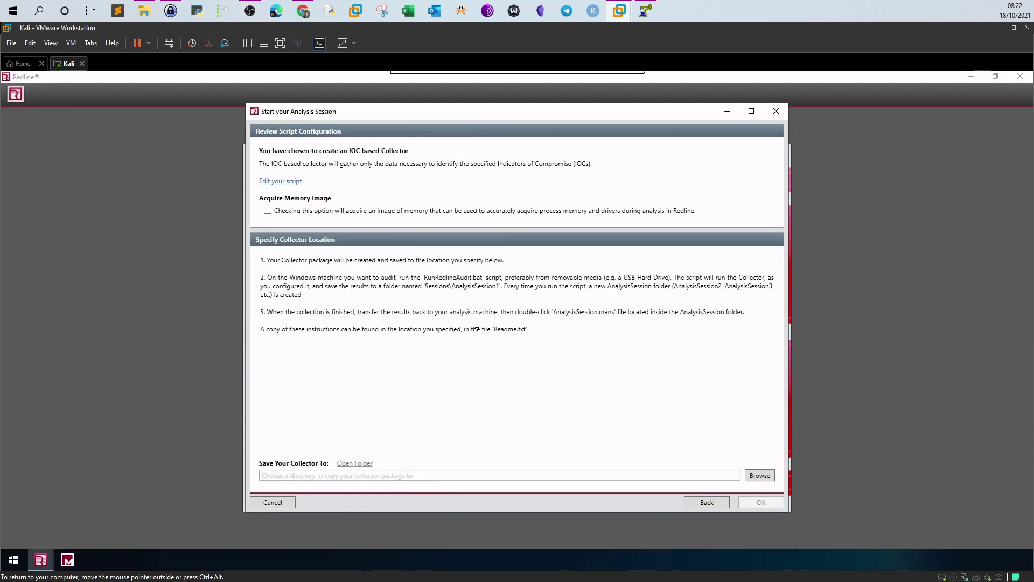
Edit the collector script to enable disk File Enumeration with Strings, Include Files, Include Directories, MD5 and Get Resources
left_click(288, 184)
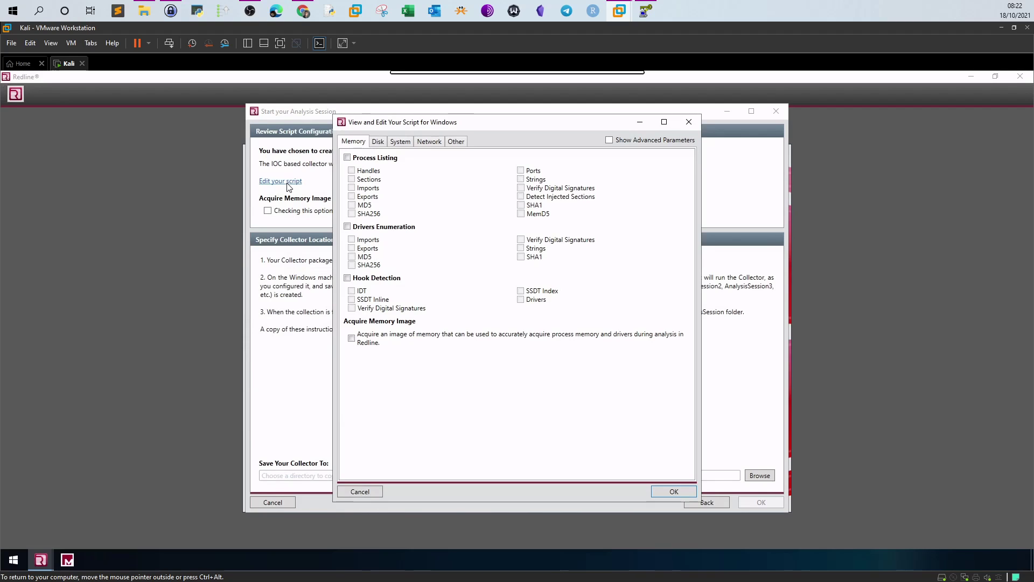
left_click(302, 11)
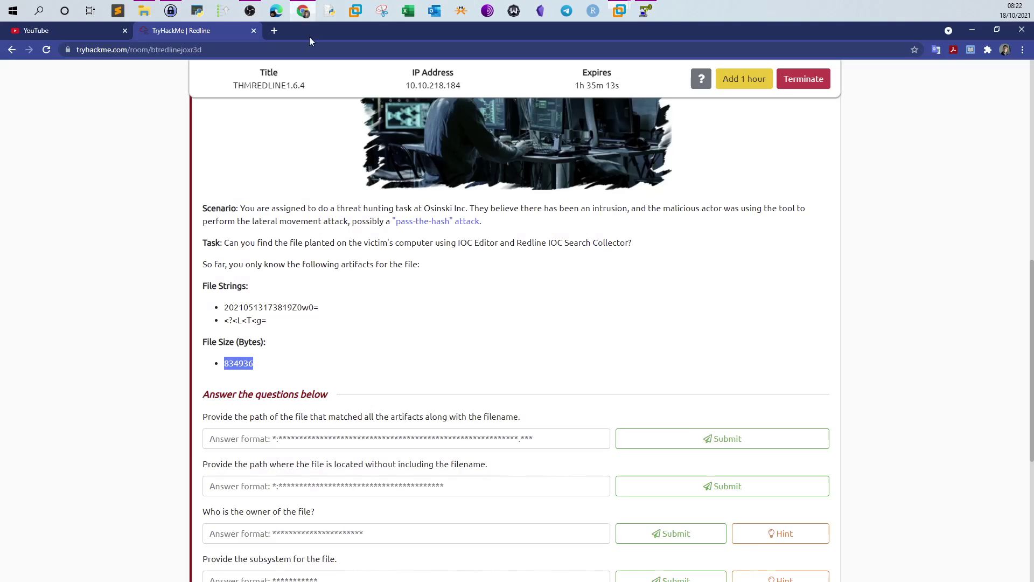
left_click(303, 11)
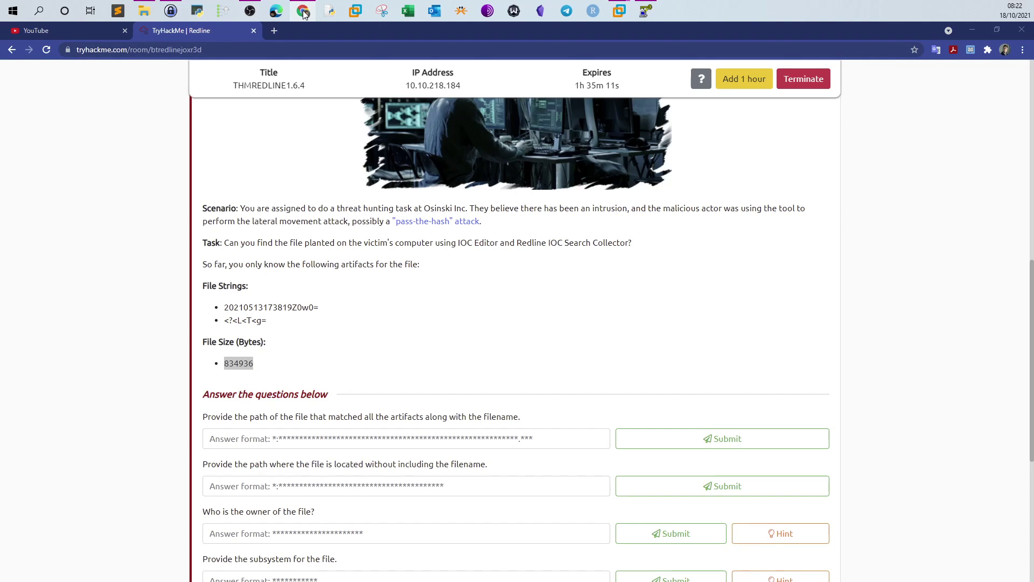
left_click(378, 142)
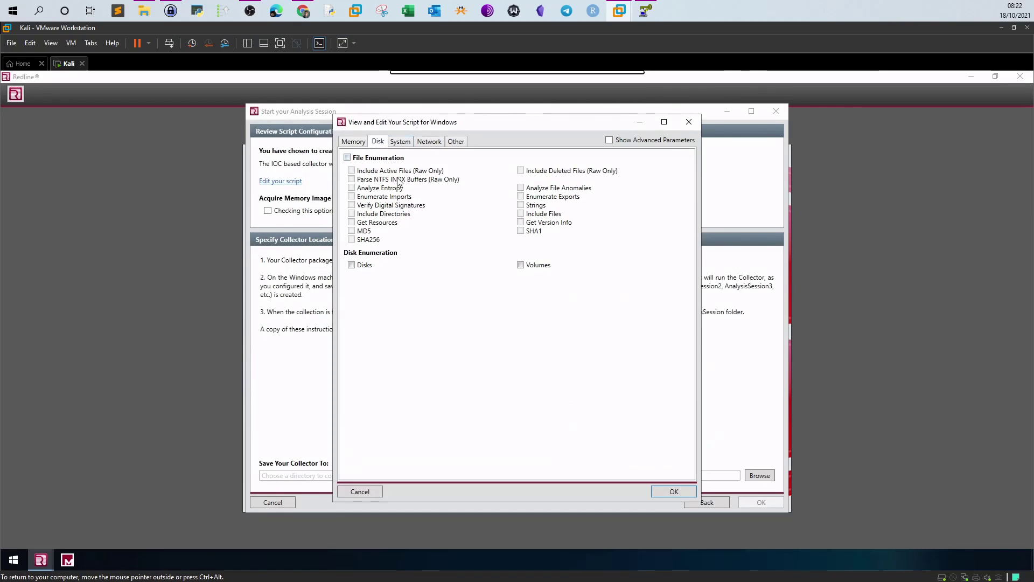
left_click(347, 158)
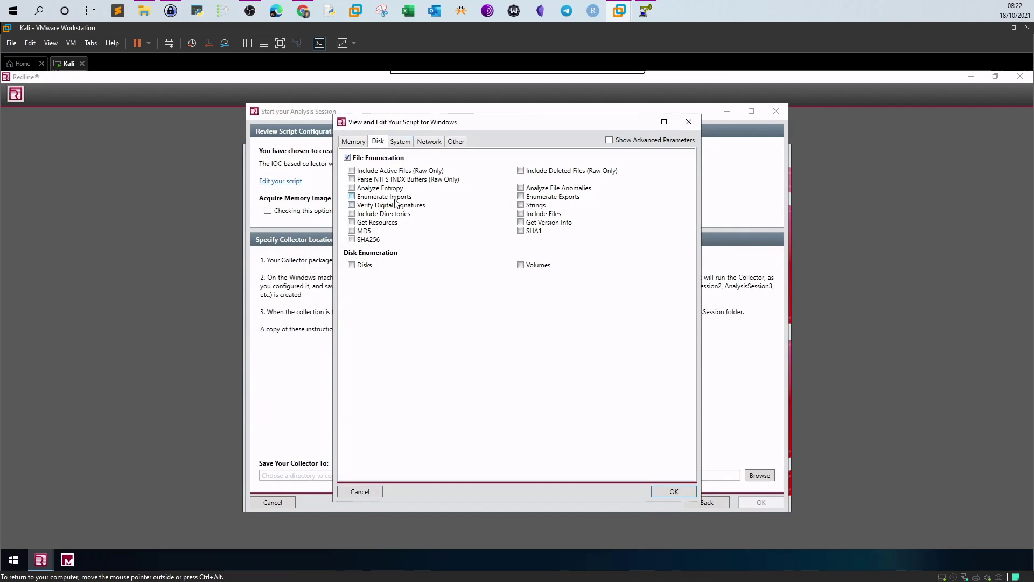
left_click(520, 205)
left_click(520, 213)
left_click(351, 213)
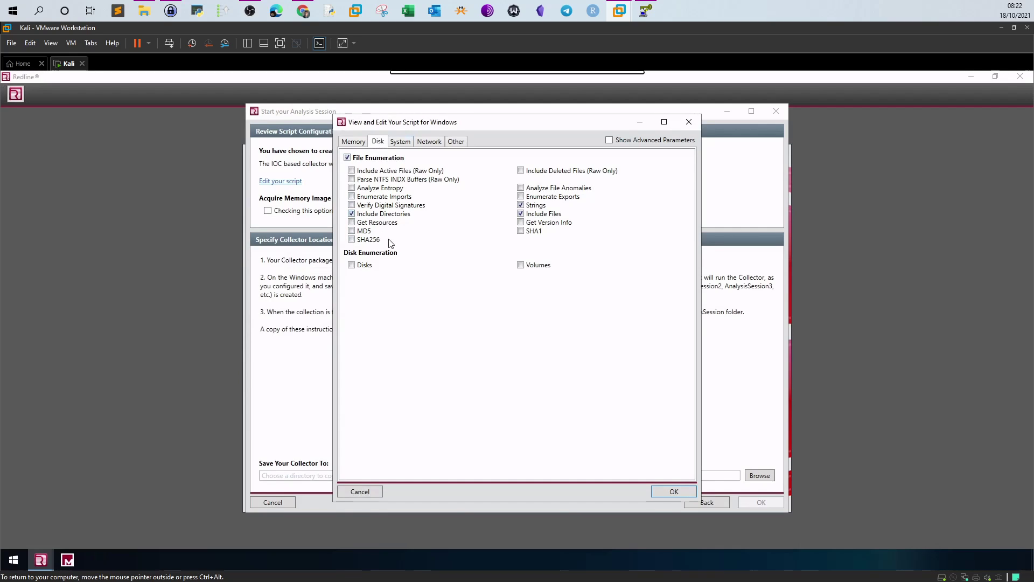
left_click(351, 231)
left_click(351, 222)
left_click(670, 493)
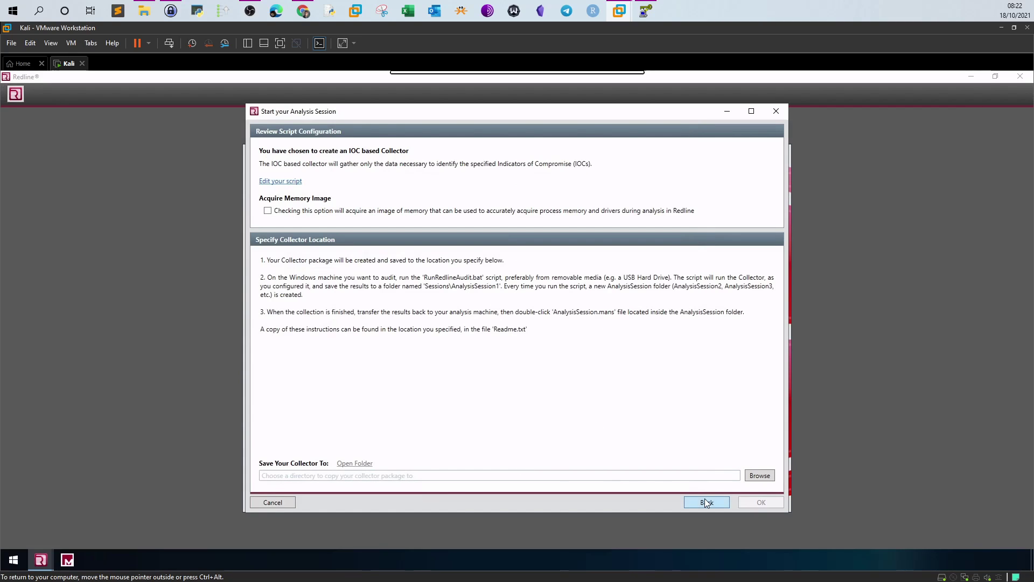
Browse for the collector's save location and create a folder named IOC-Analysis in Documents
left_click(754, 475)
right_click(394, 217)
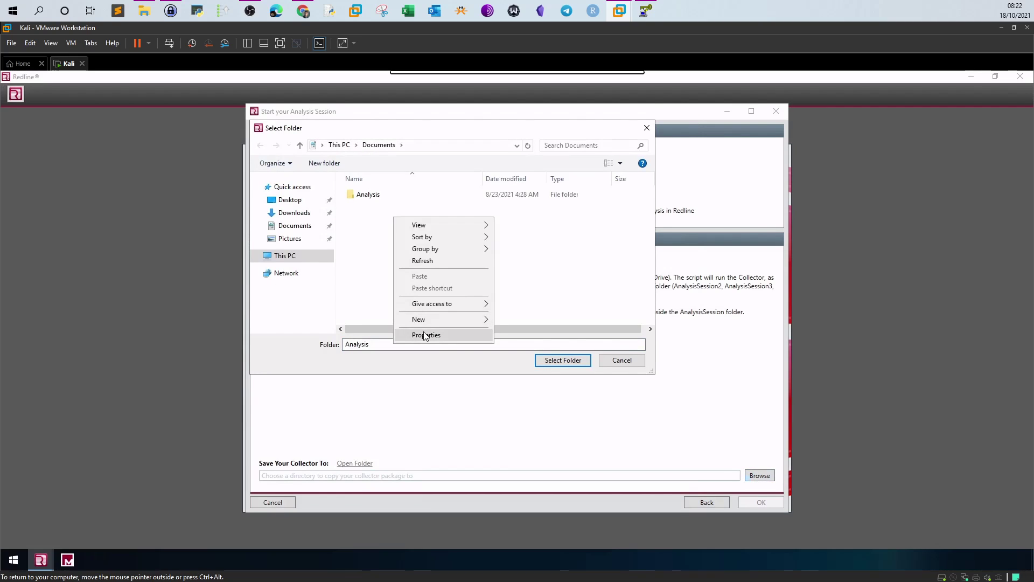
mouse_move(426, 319)
left_click(534, 321)
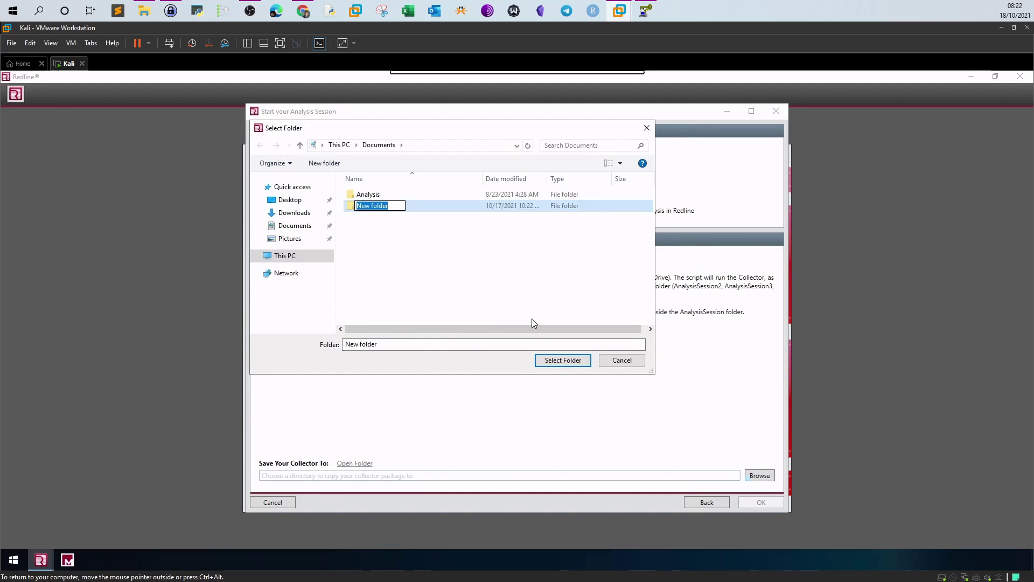
type("ICO")
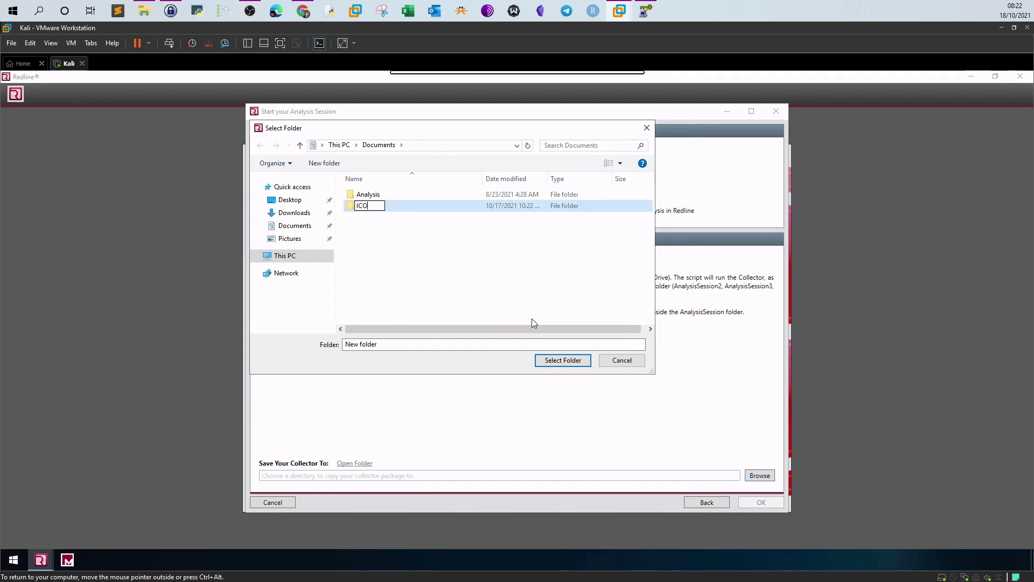
key("BackSpace")
key("BackSpace")
type("OC-Analysis")
left_click(531, 319)
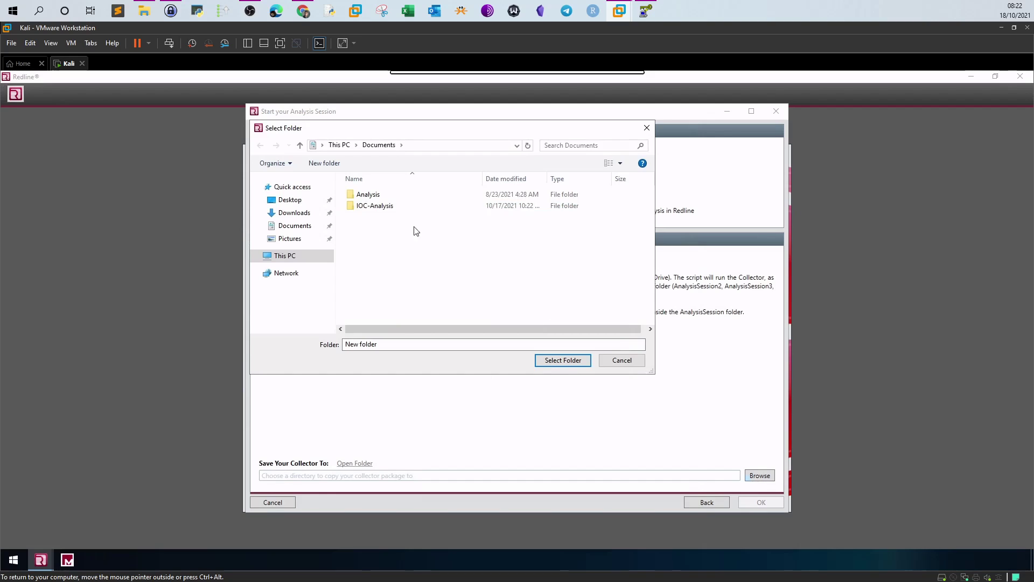
Save the collector package to the IOC-Analysis folder and finish creating the IOC Search Collector
left_click(385, 209)
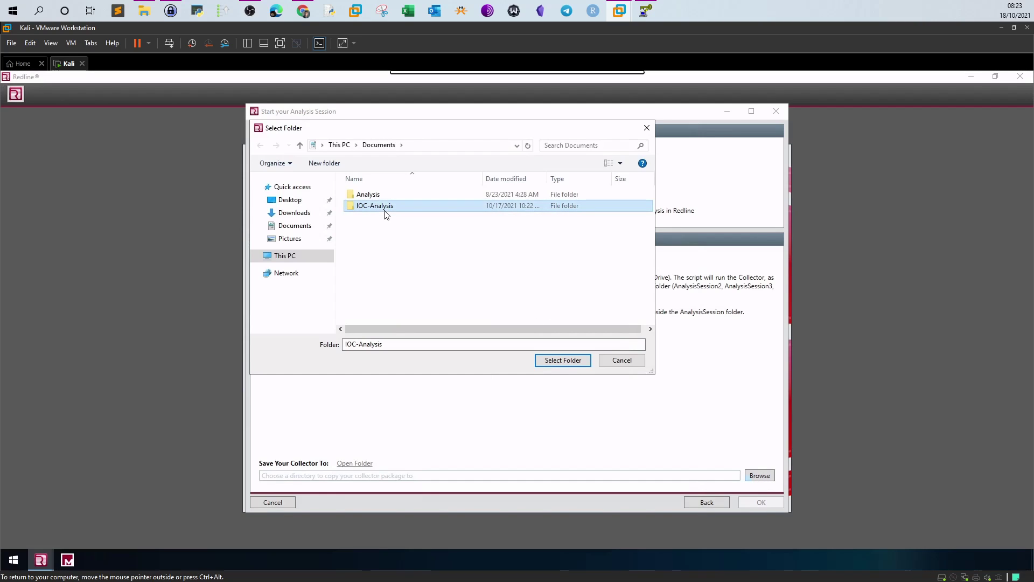
left_click(555, 359)
left_click(753, 502)
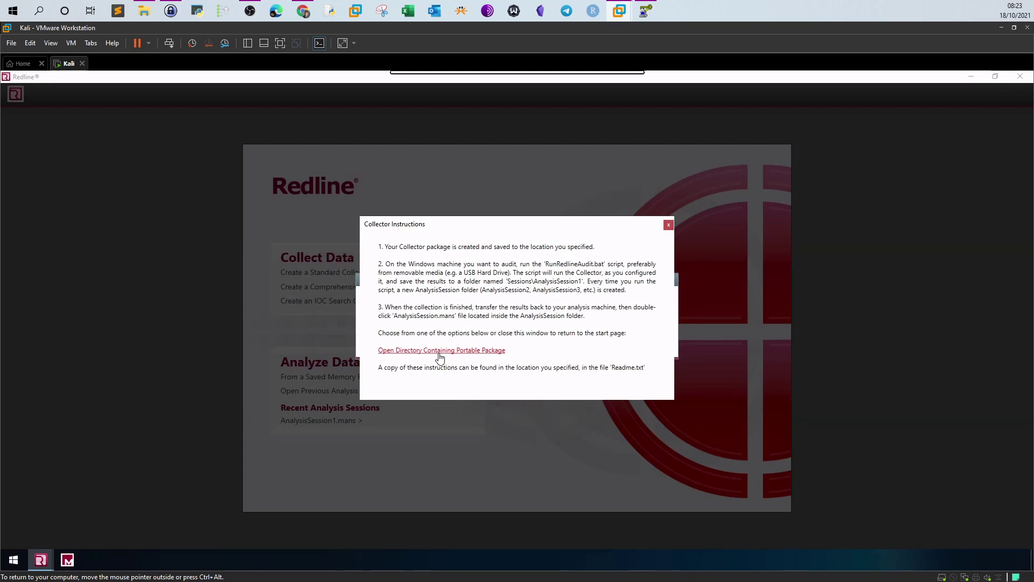
Open the directory containing the portable package and check the contents of its IOCs folder
left_click(440, 351)
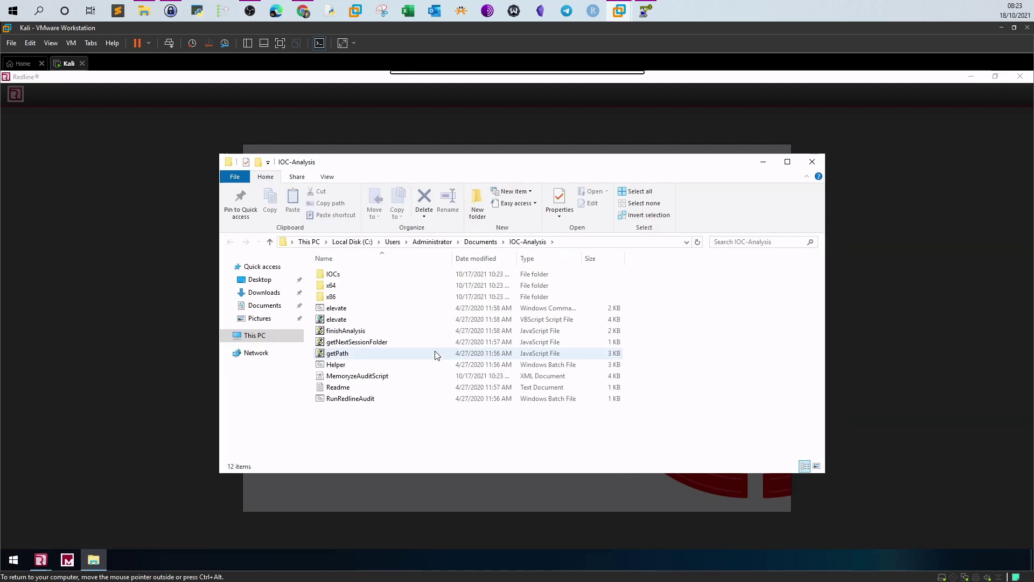
double_click(344, 275)
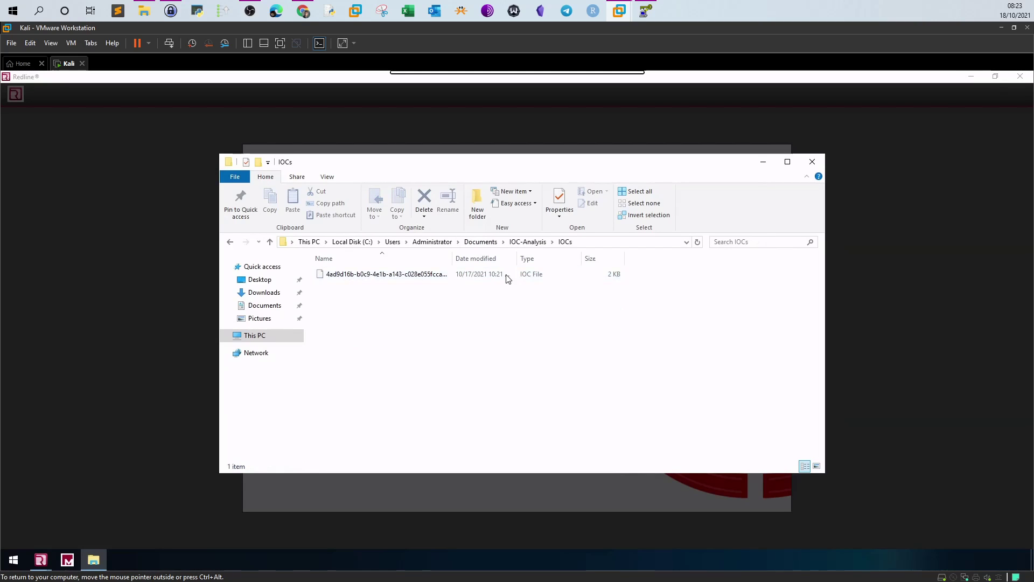
left_click(527, 242)
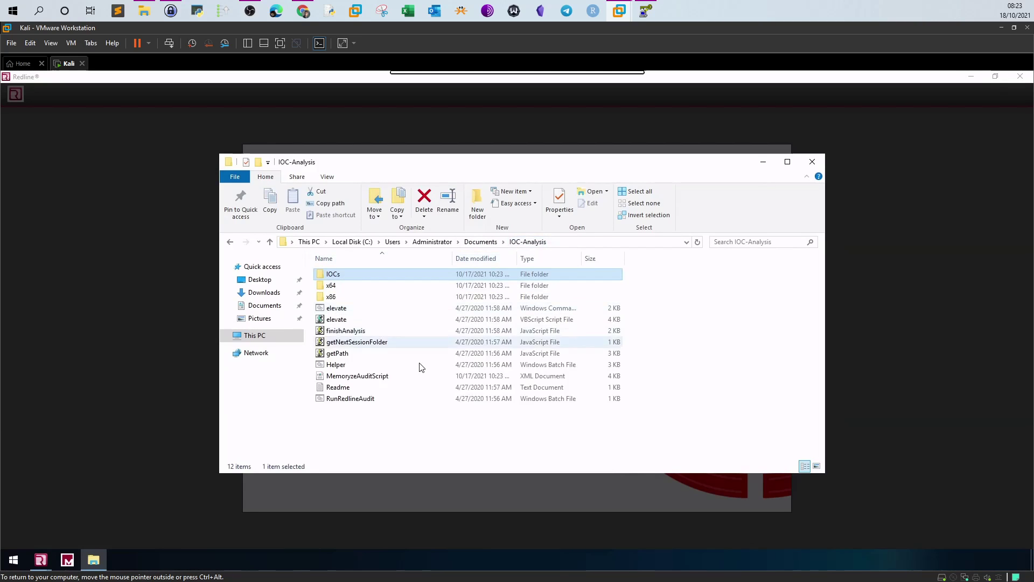
Run the RunRedlineAudit batch file from the IOC-Analysis folder as administrator
left_click(357, 410)
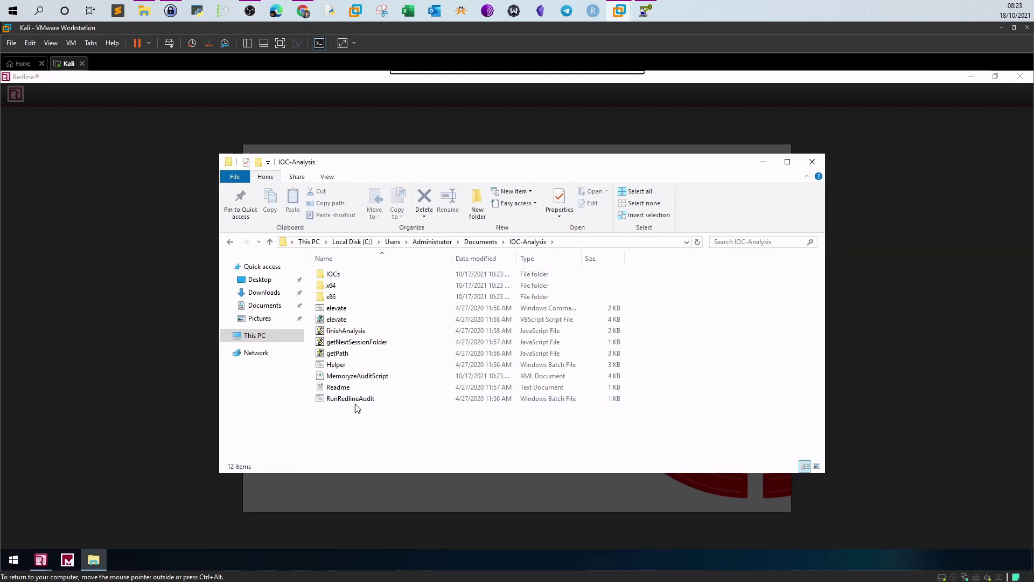
left_click(356, 405)
right_click(356, 403)
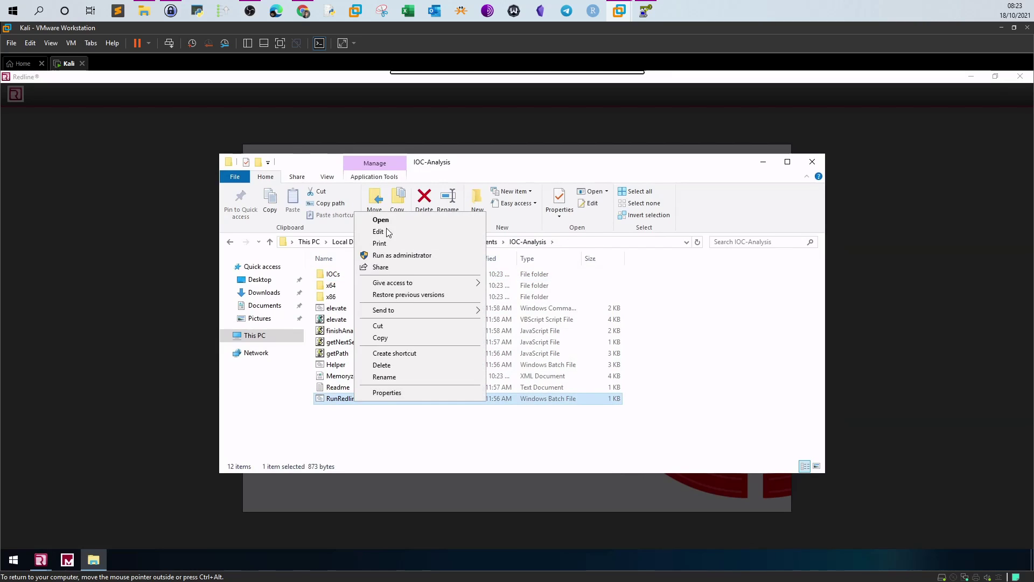
left_click(384, 256)
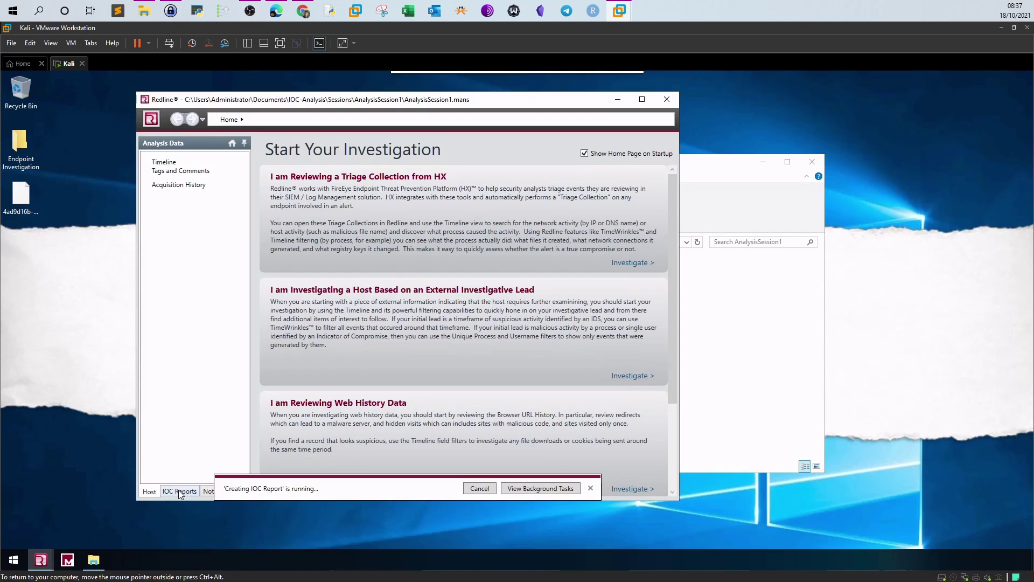
Open the generated IOC report in the maximized analysis session and examine the "Suspicious" indicator's hits and file path
key("ctrl+alt")
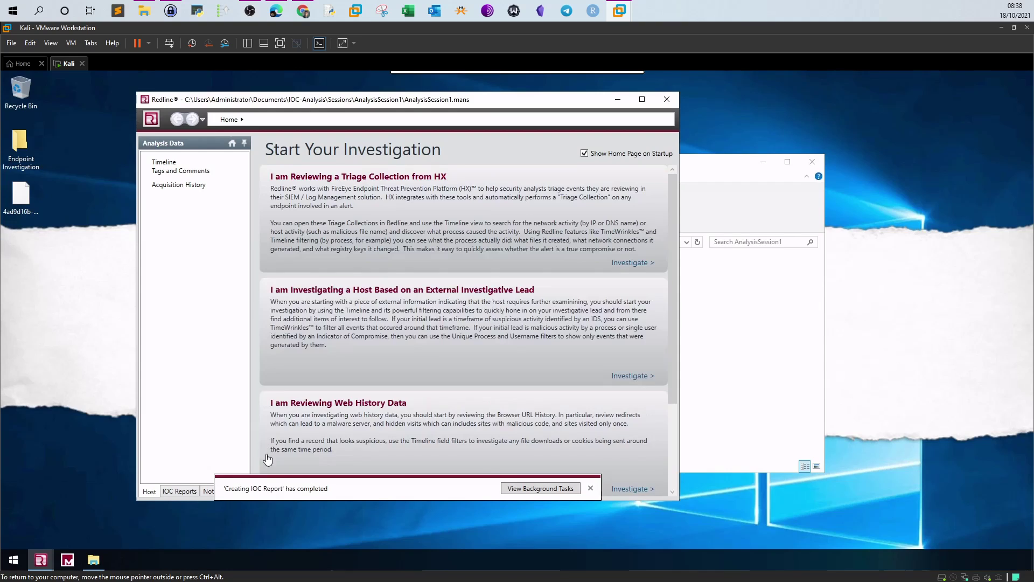
left_click(177, 491)
left_click(640, 99)
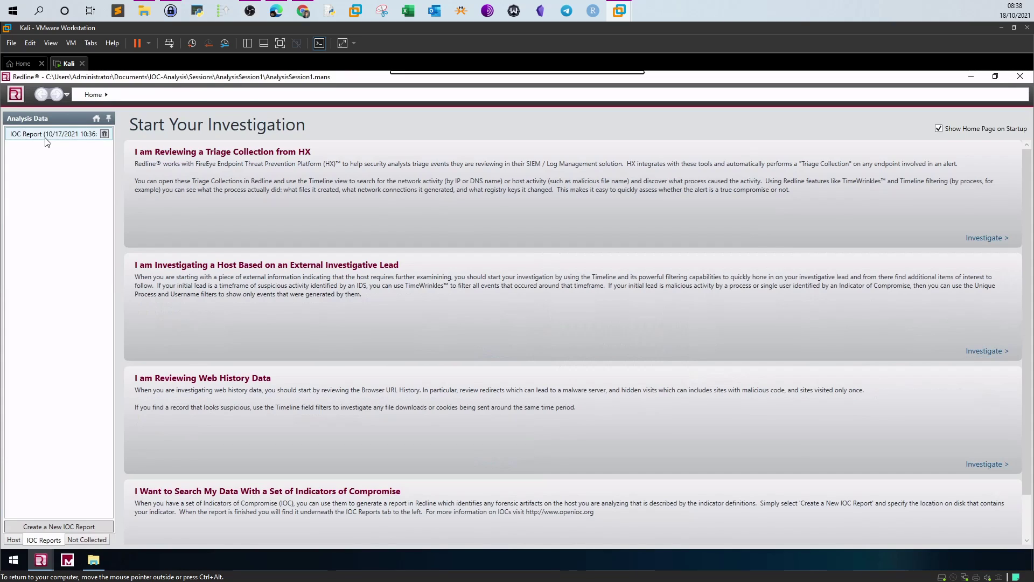
left_click(46, 136)
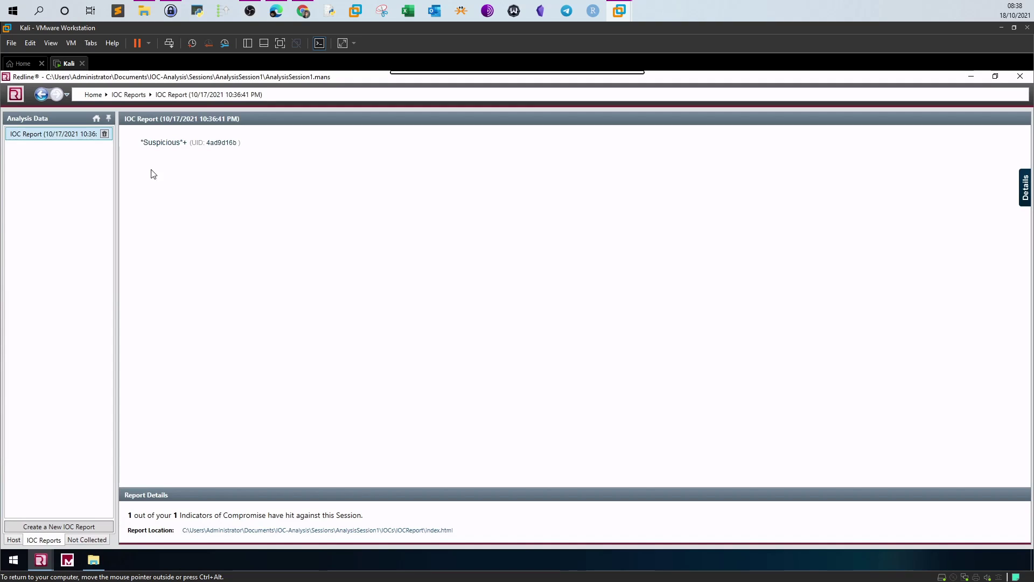
left_click(173, 147)
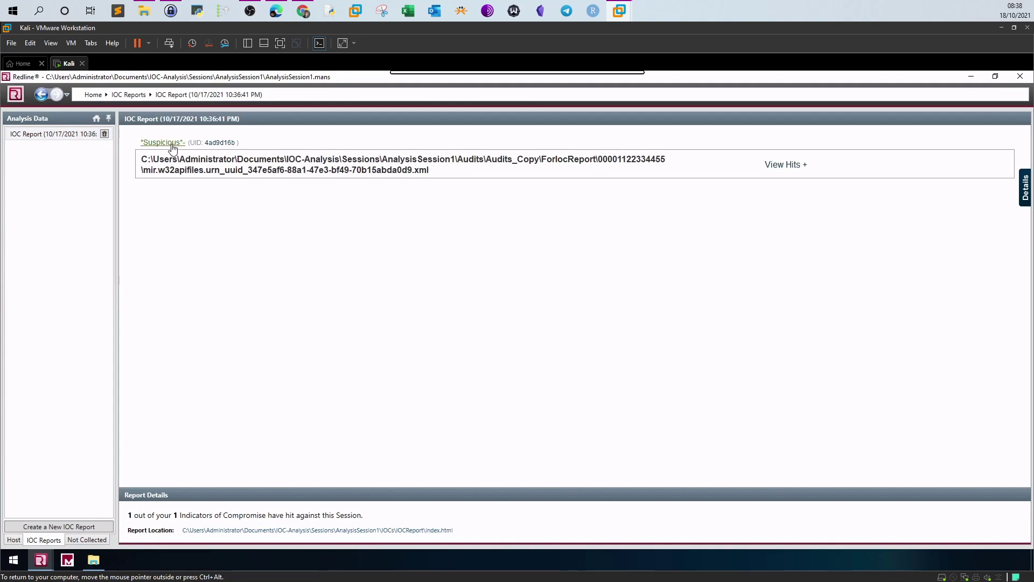
left_click(772, 168)
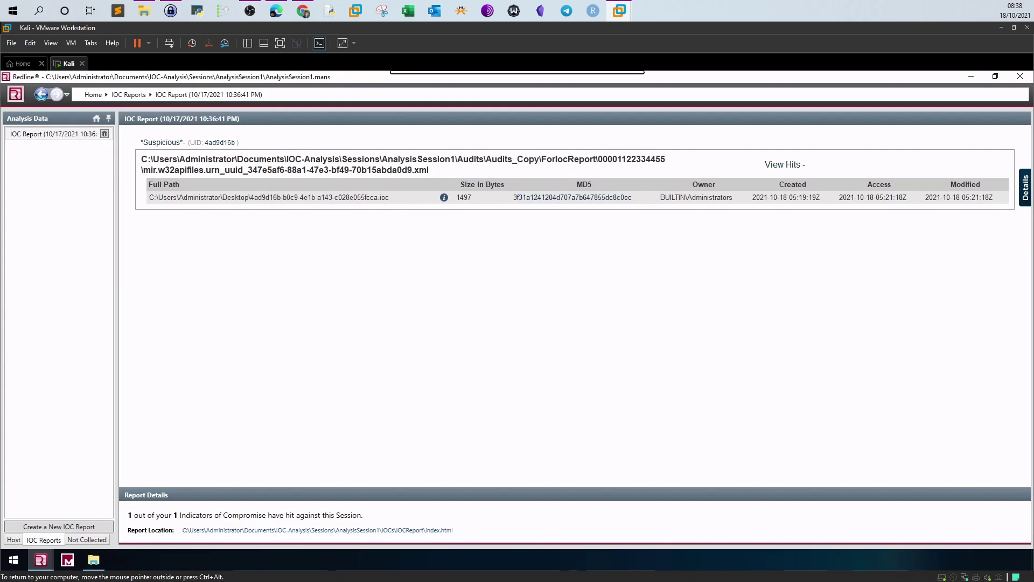
double_click(384, 198)
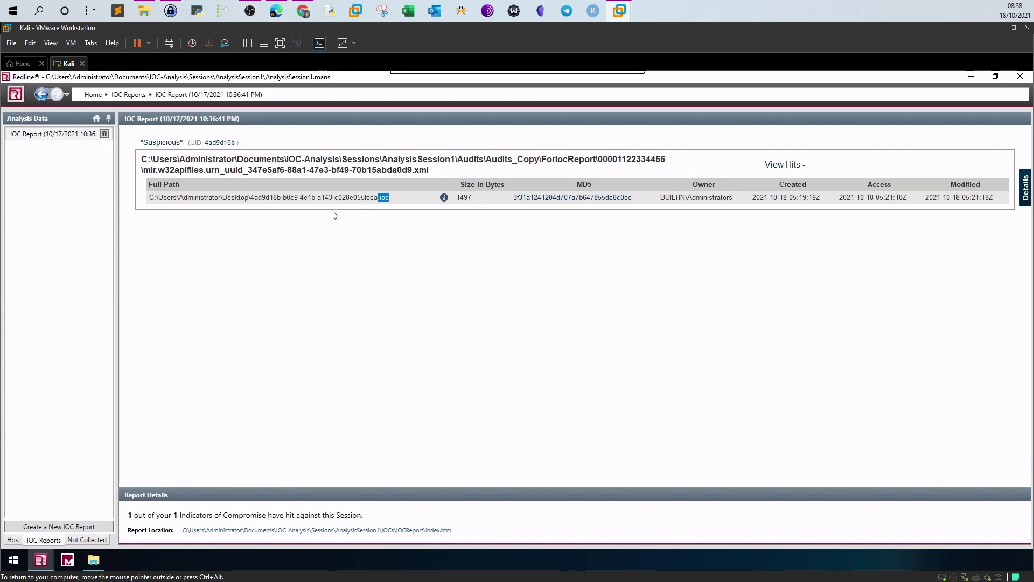
Switch to the TryHackMe Redline page in Chrome, read the Task 6 questions and return to the IOC report in Redline
left_click(303, 11)
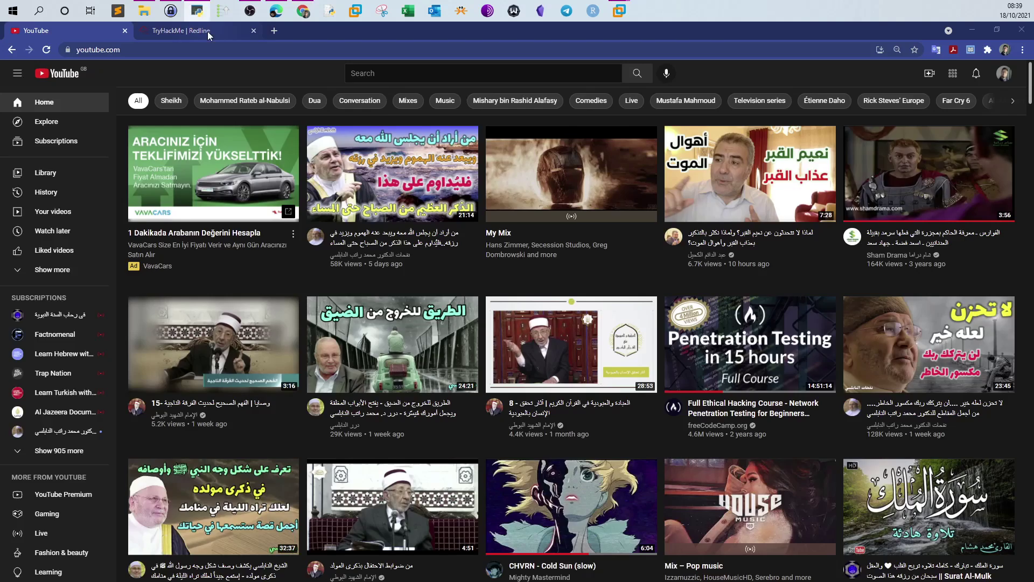
left_click(208, 31)
scroll(298, 300, "down", 4)
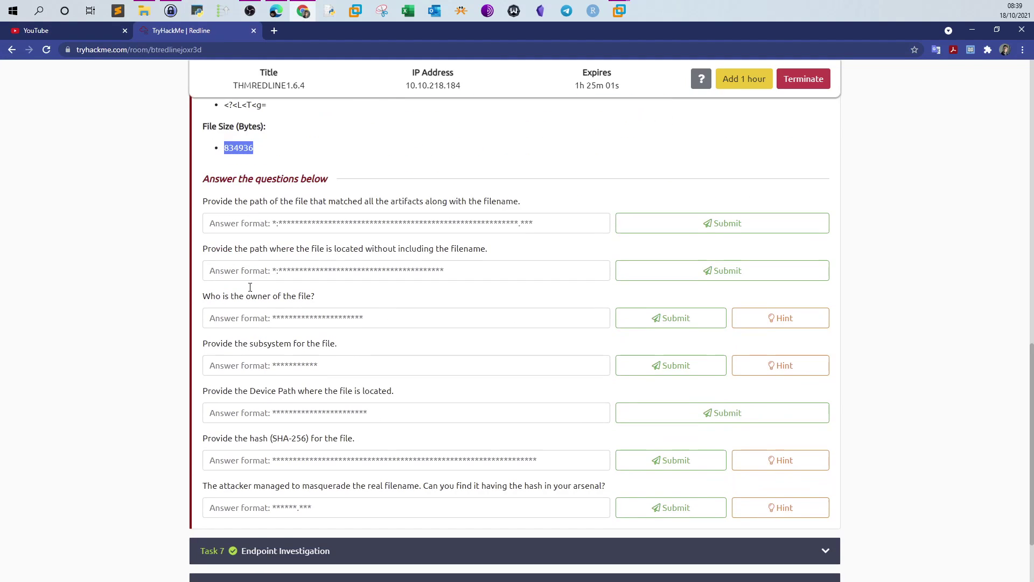
left_click(619, 11)
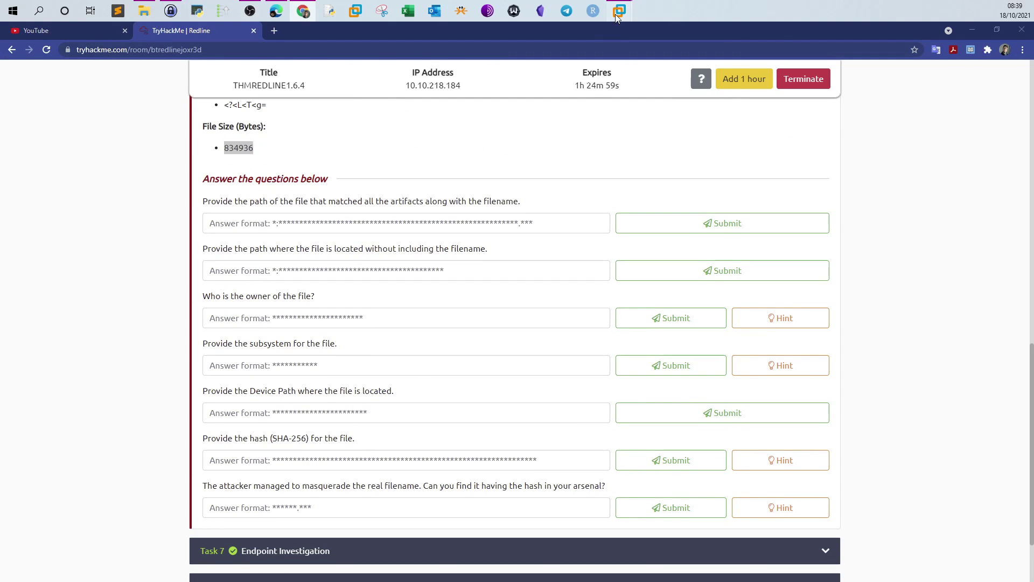
left_click(649, 75)
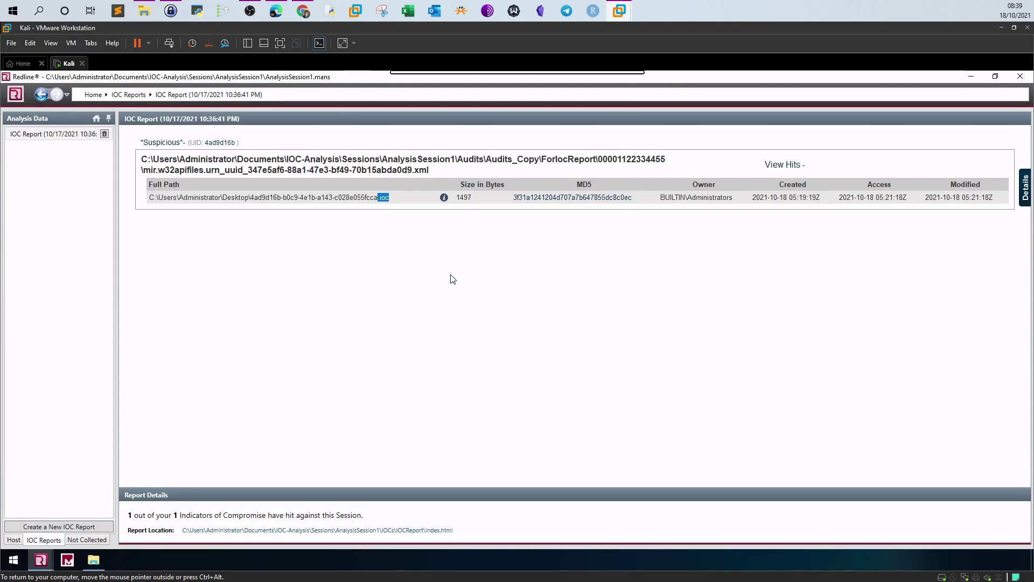
Review the Task 6 scenario in Chrome, collapse the task and recheck the Redline report before returning to the room page
left_click(303, 11)
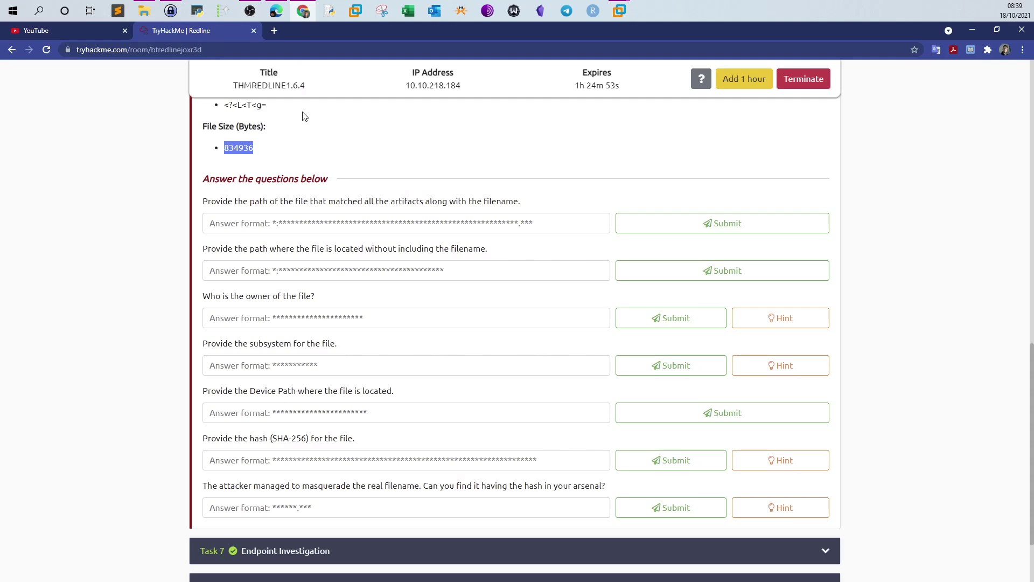
scroll(326, 215, "up", 10)
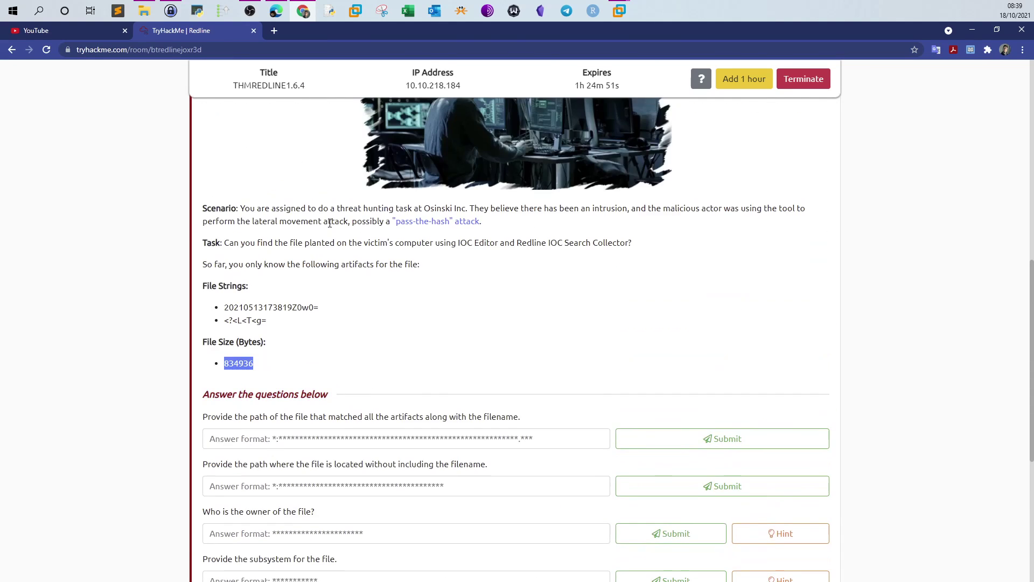
left_click(215, 260)
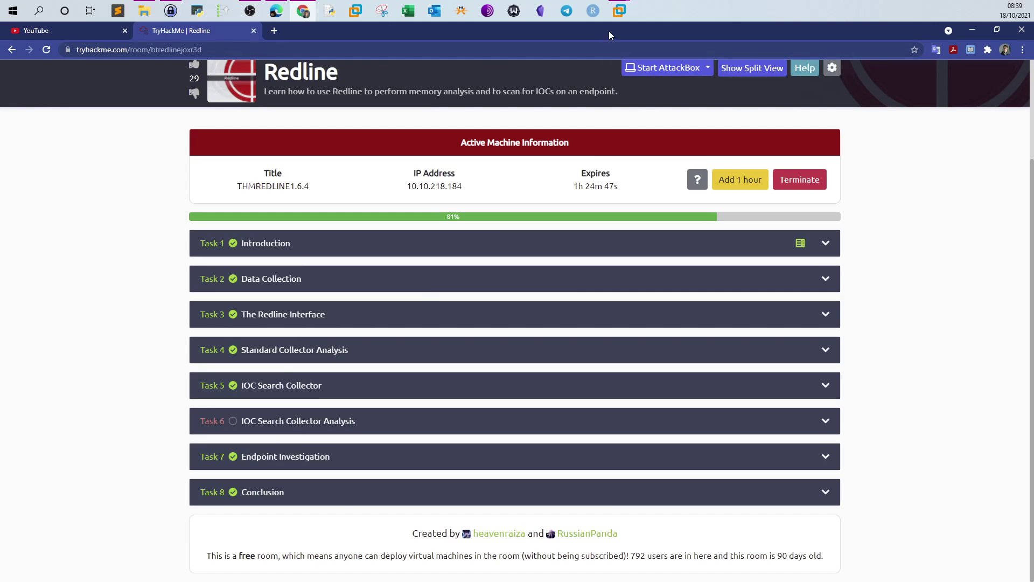
mouse_move(619, 12)
left_click(658, 74)
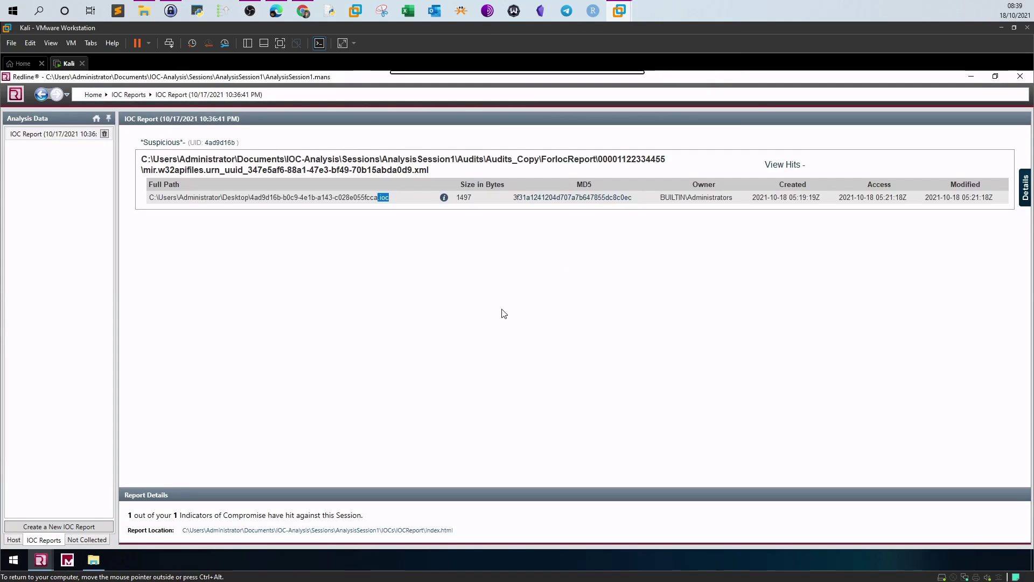
left_click(311, 11)
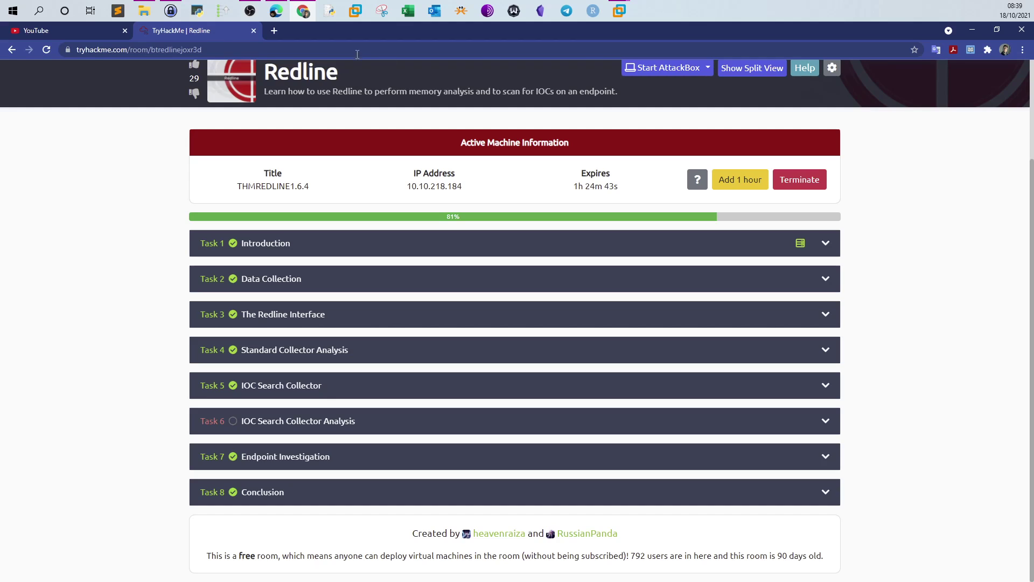